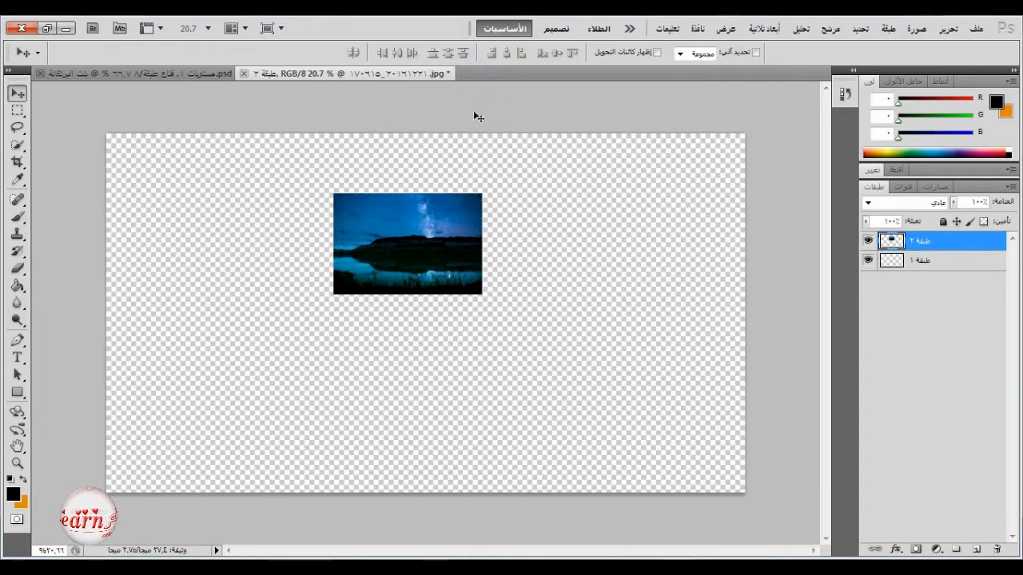
Convert the night landscape layer to a smart object and stretch it to fill the whole canvas
right_click(919, 243)
click(849, 297)
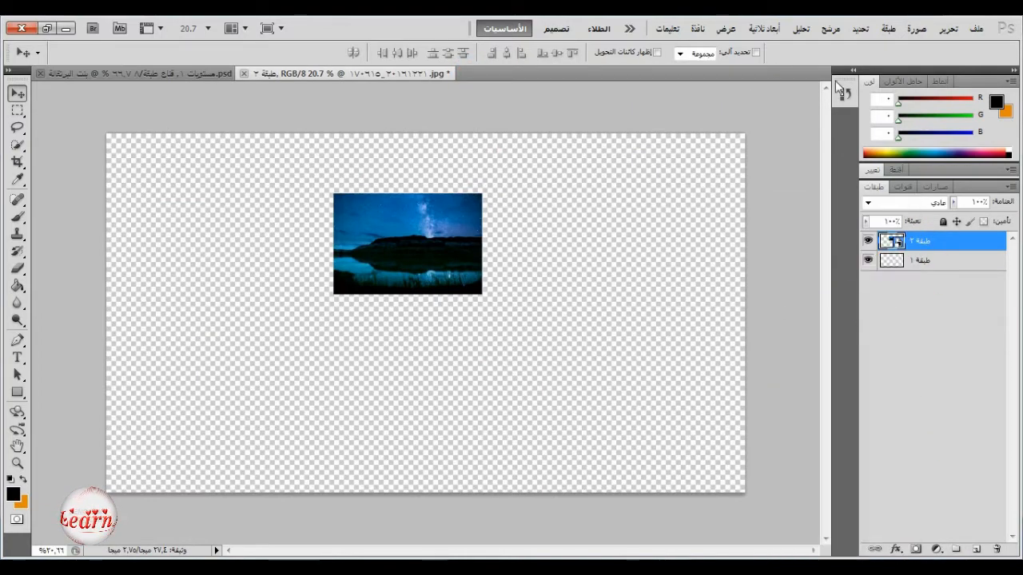
click(948, 28)
click(807, 303)
drag(482, 294, 746, 493)
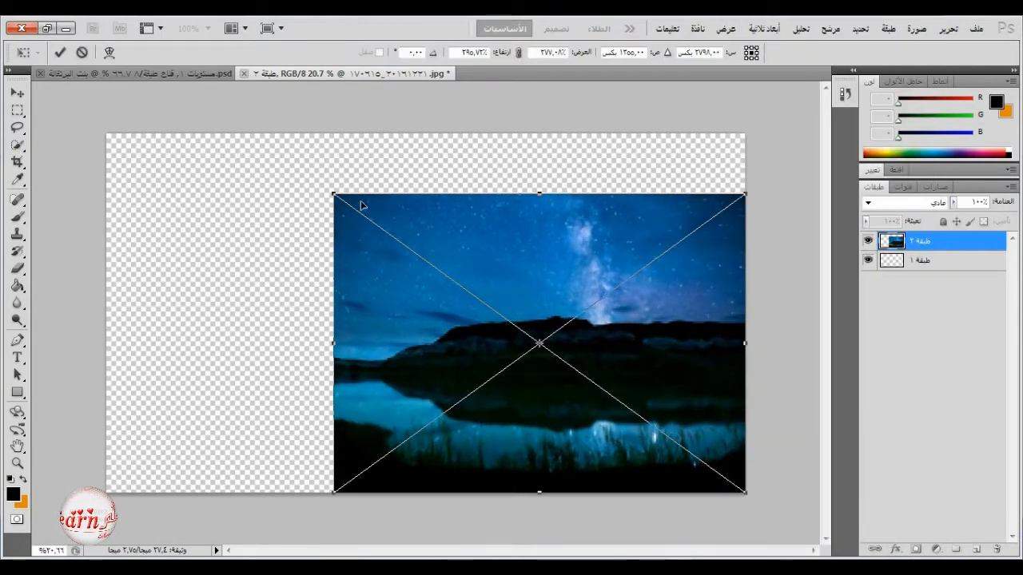
drag(334, 192, 108, 134)
click(60, 52)
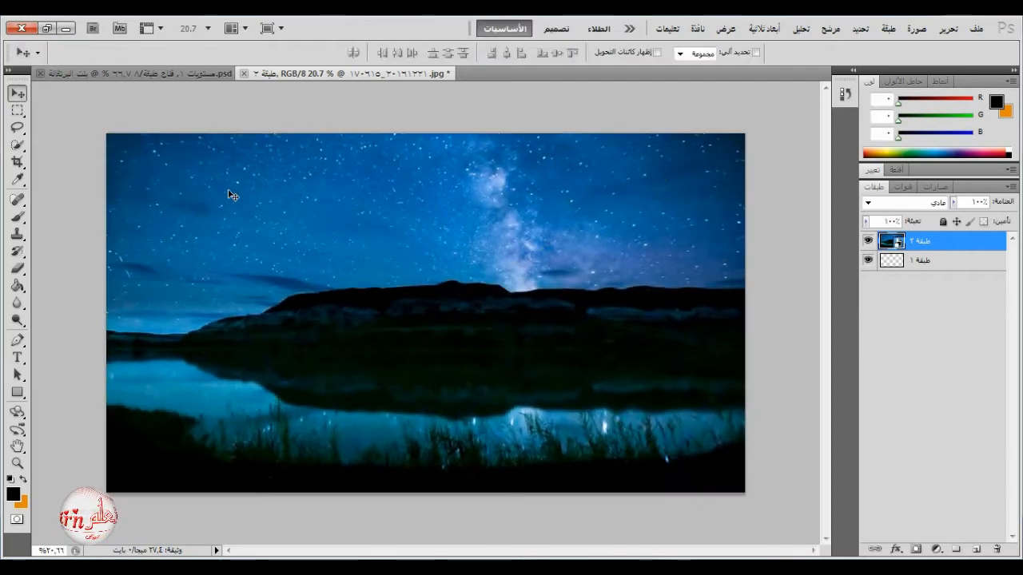
Apply a Gaussian Blur with a 0.6-pixel radius to the night landscape layer
click(830, 28)
mouse_move(843, 195)
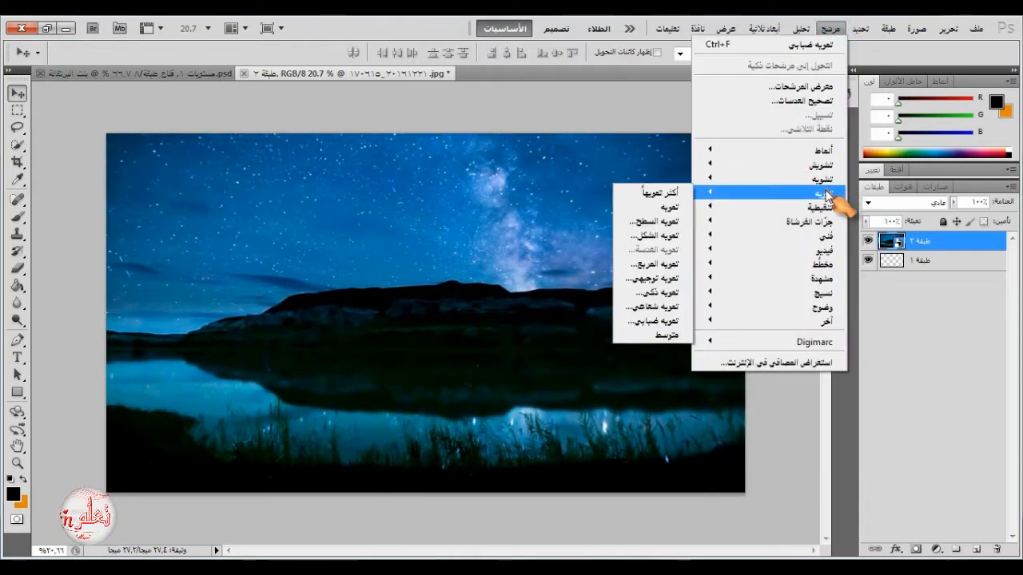
click(651, 320)
text(0.6)
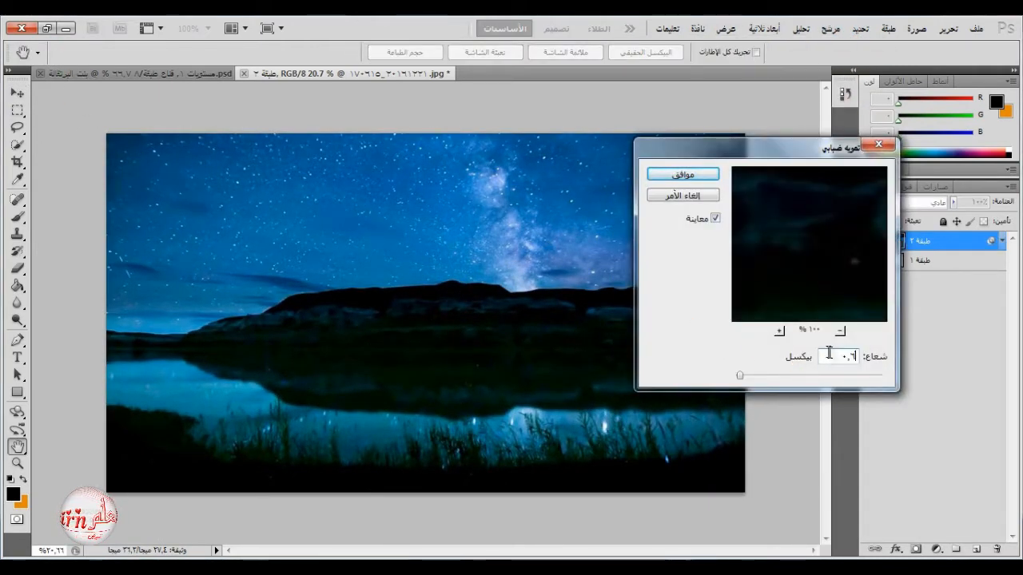
click(703, 174)
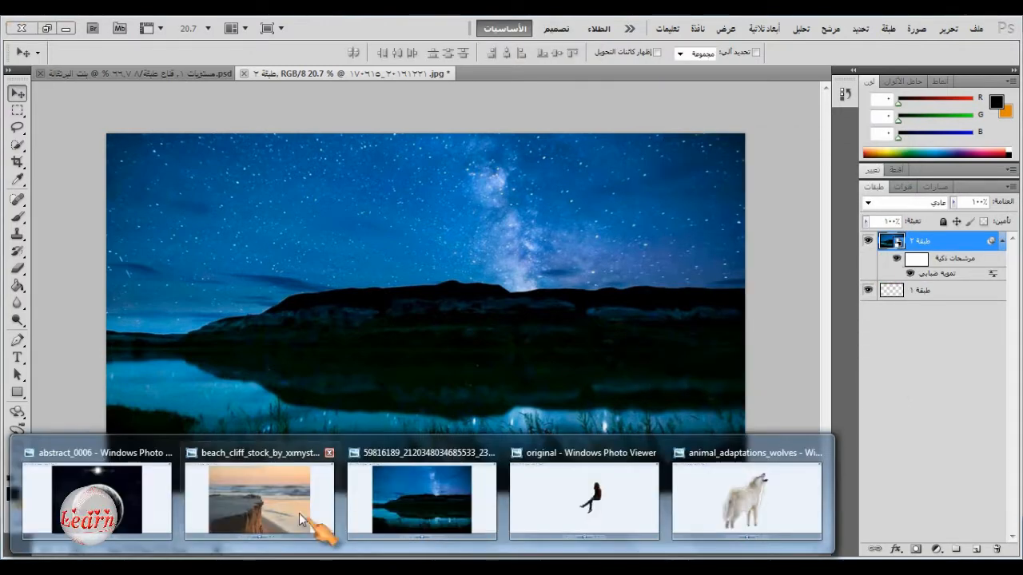
Open the beach cliff stock photo from Windows Photo Viewer in Photoshop
click(299, 513)
right_click(452, 341)
mouse_move(608, 345)
click(617, 382)
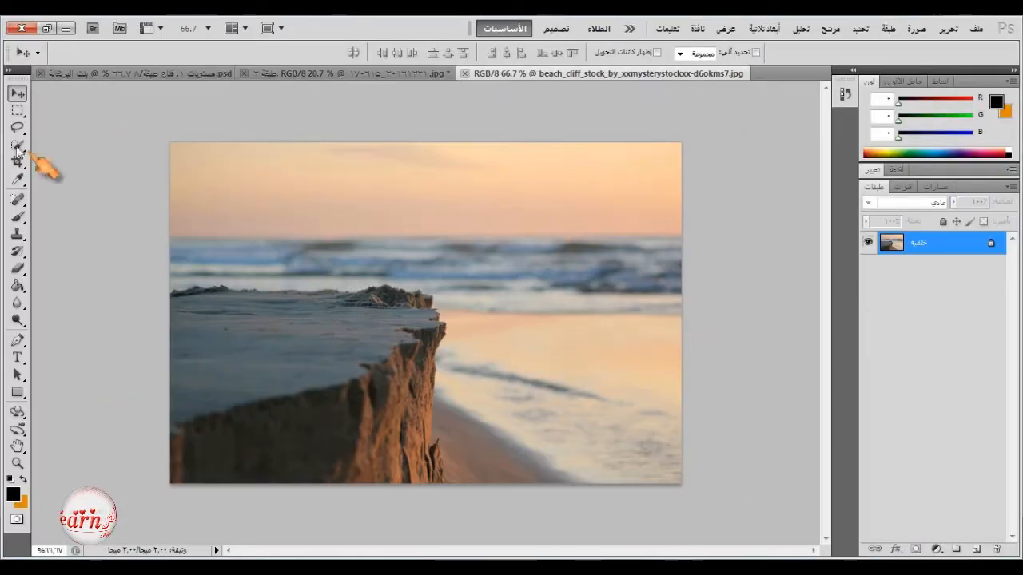
Quick-select the cliff, duplicate the background layer and mask the duplicate so only the cliff shows
click(17, 144)
mouse_move(247, 309)
mouse_down()
mouse_move(285, 340)
mouse_move(404, 334)
mouse_move(445, 461)
mouse_up()
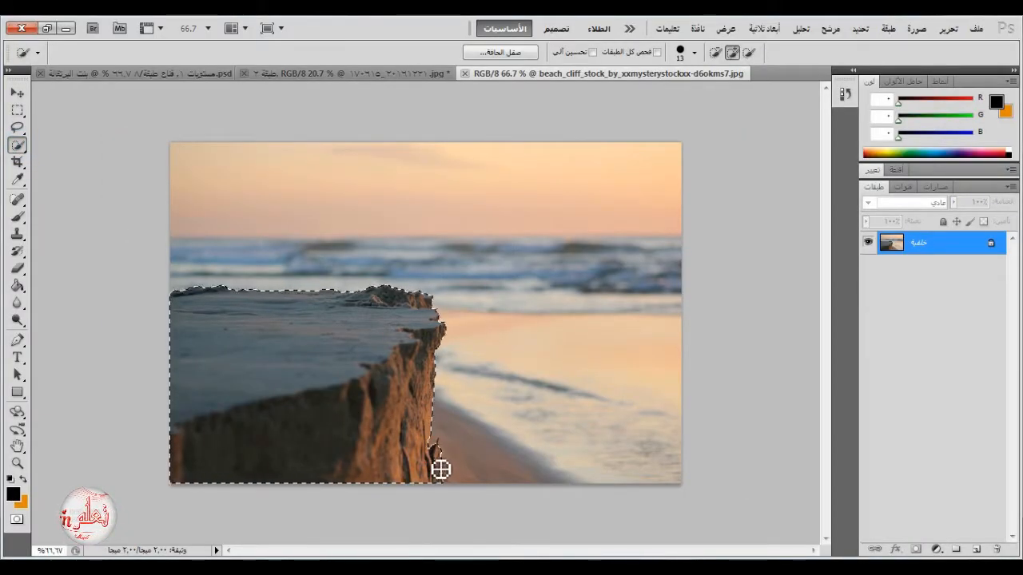
drag(925, 248, 977, 550)
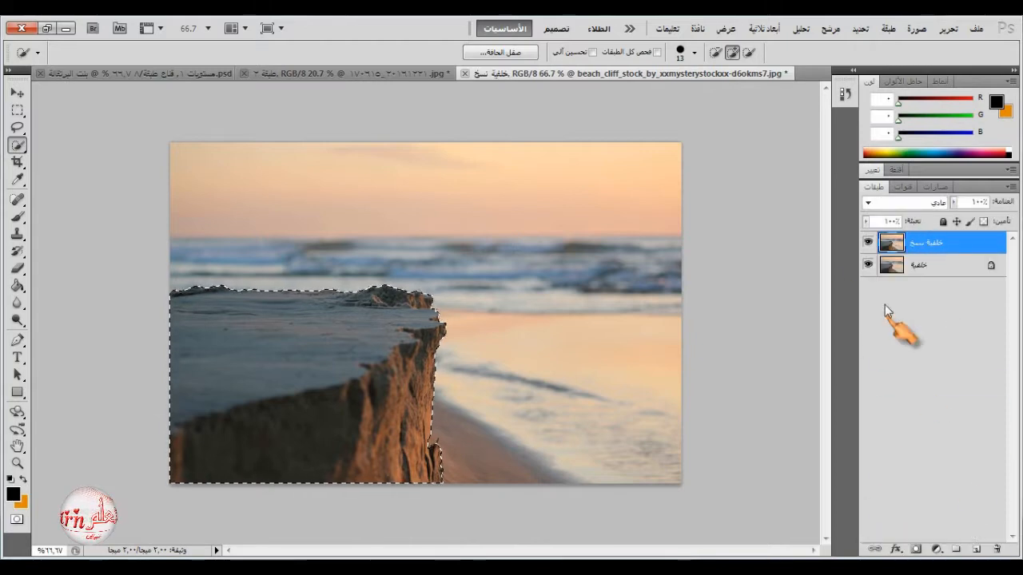
click(917, 550)
Copy the masked cliff layer into the night landscape composition and close the beach cliff document
key(v)
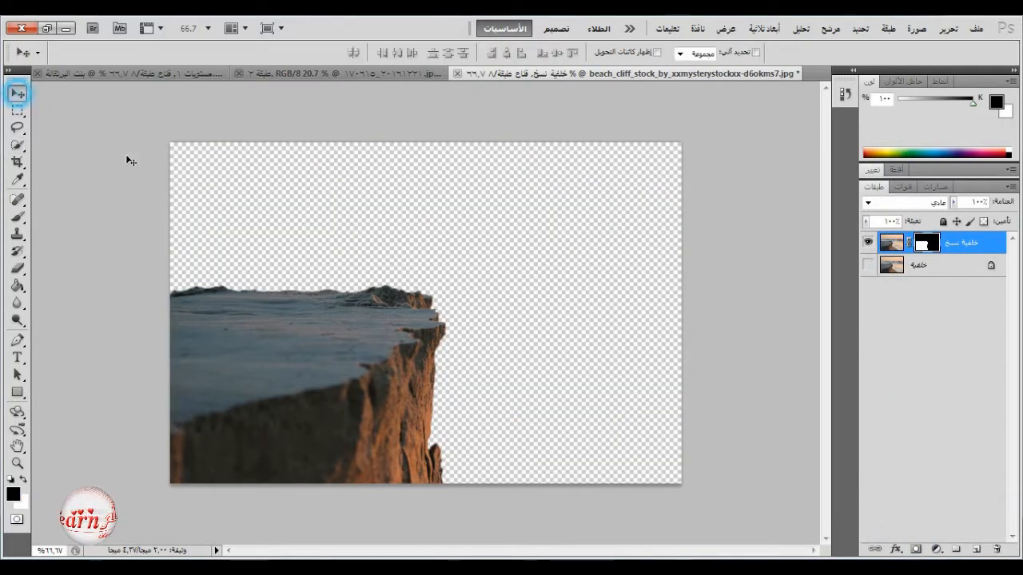
drag(341, 325, 414, 261)
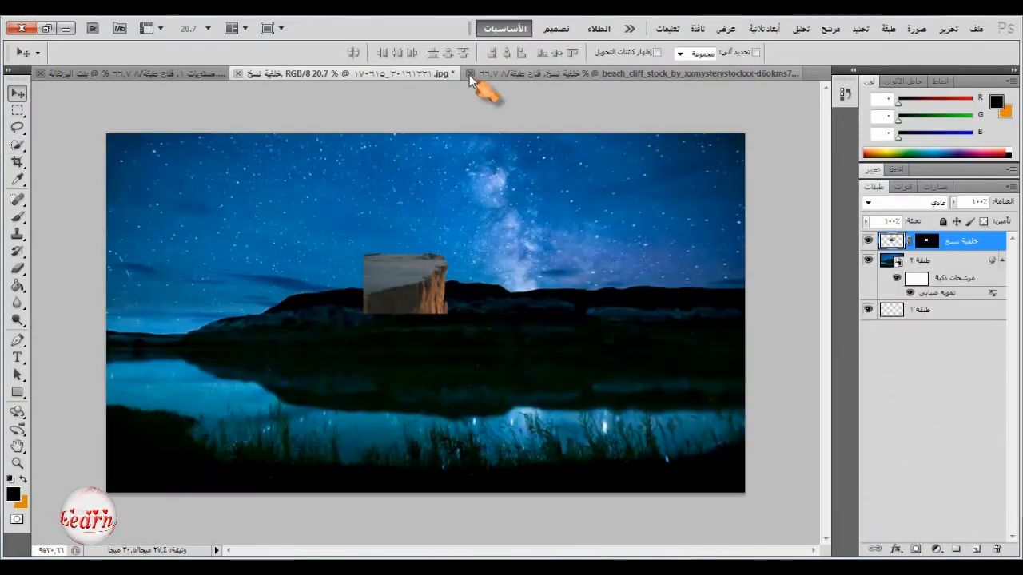
click(459, 73)
click(596, 222)
Flip the cliff horizontally, enlarge it to about 369% and fit it into the canvas's lower right corner
click(948, 28)
click(874, 290)
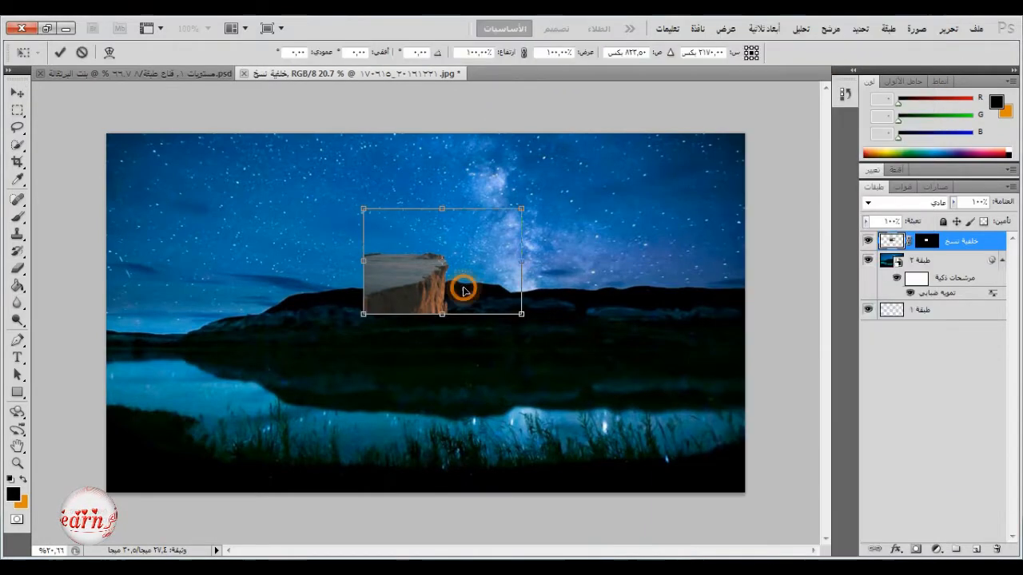
right_click(481, 273)
click(418, 490)
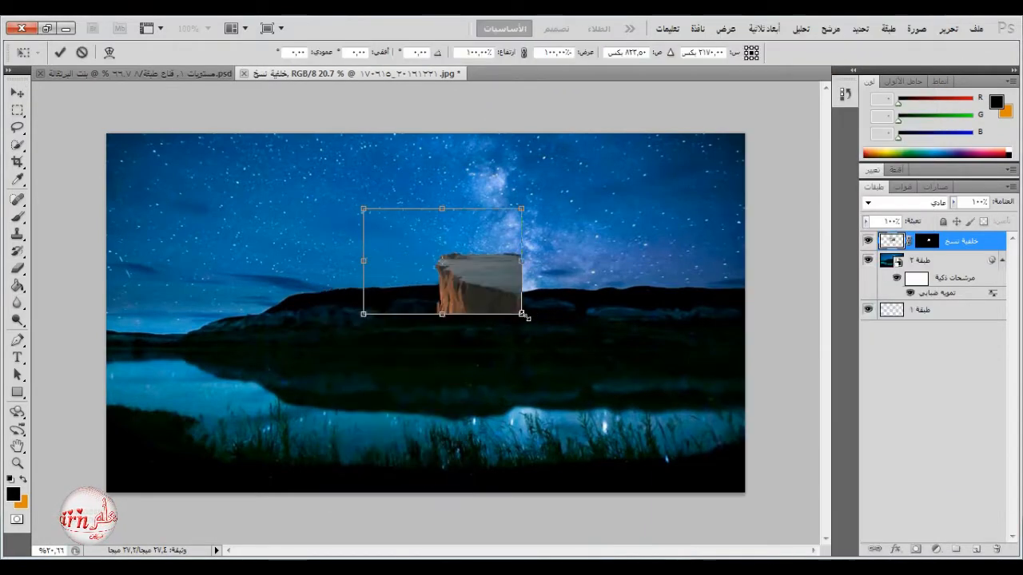
drag(526, 317, 743, 465)
drag(360, 208, 164, 80)
drag(650, 327, 652, 354)
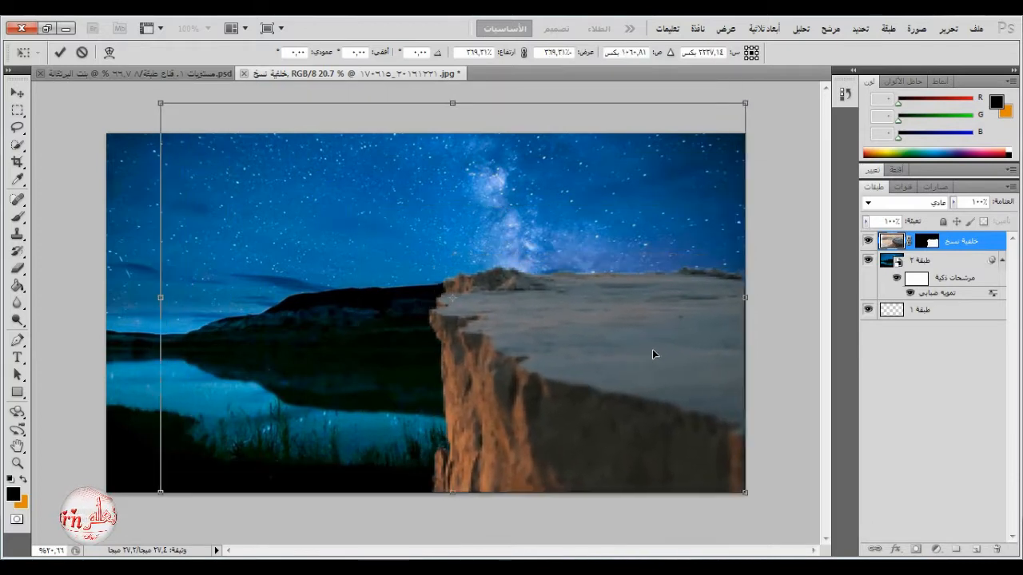
click(60, 52)
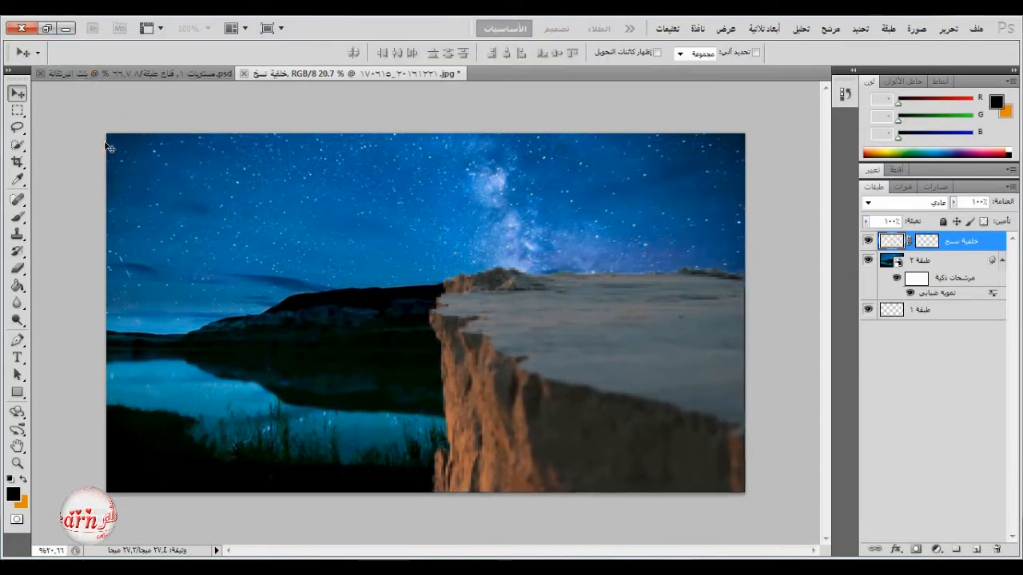
Add a Levels adjustment layer above the cliff and set its black input level to 85
click(939, 551)
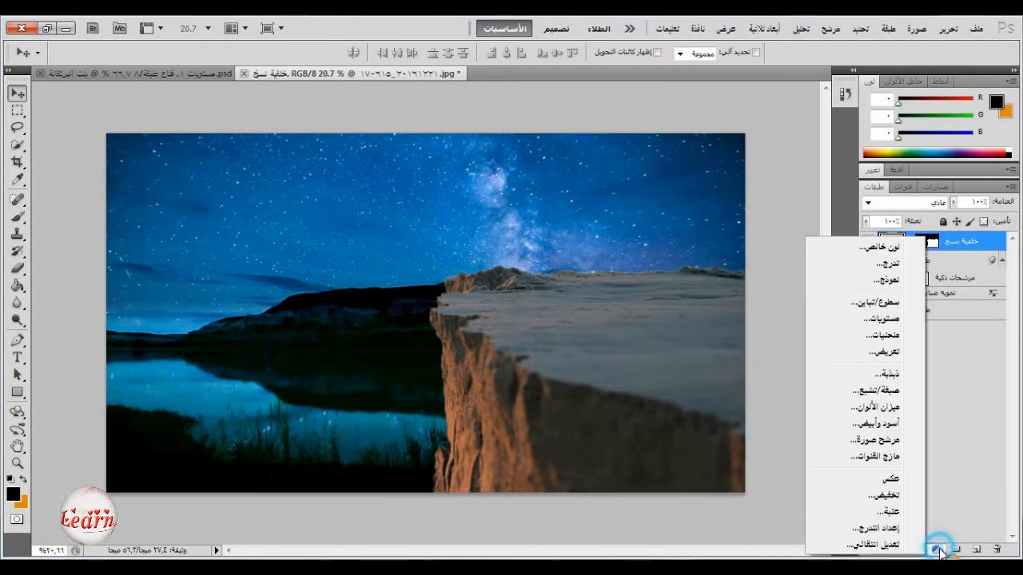
click(887, 320)
drag(873, 294, 910, 296)
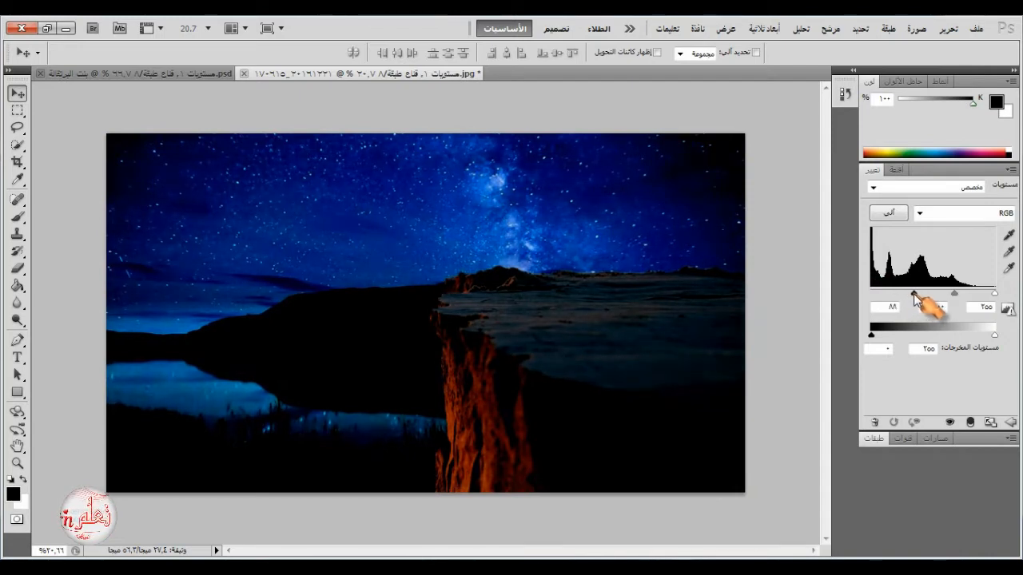
double_click(889, 307)
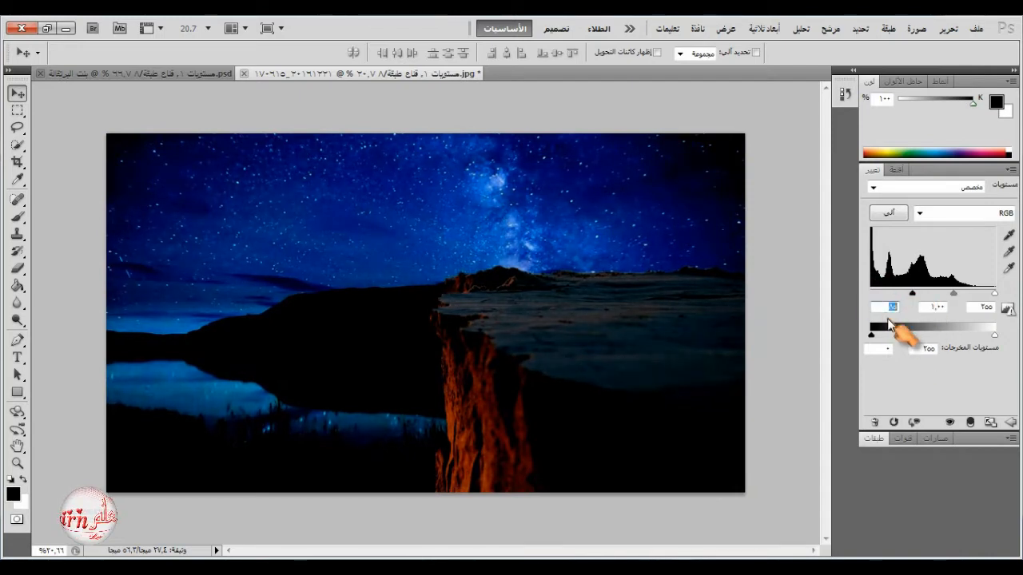
text(85)
Lower the white input level of the Levels adjustment to 229
drag(995, 292, 990, 295)
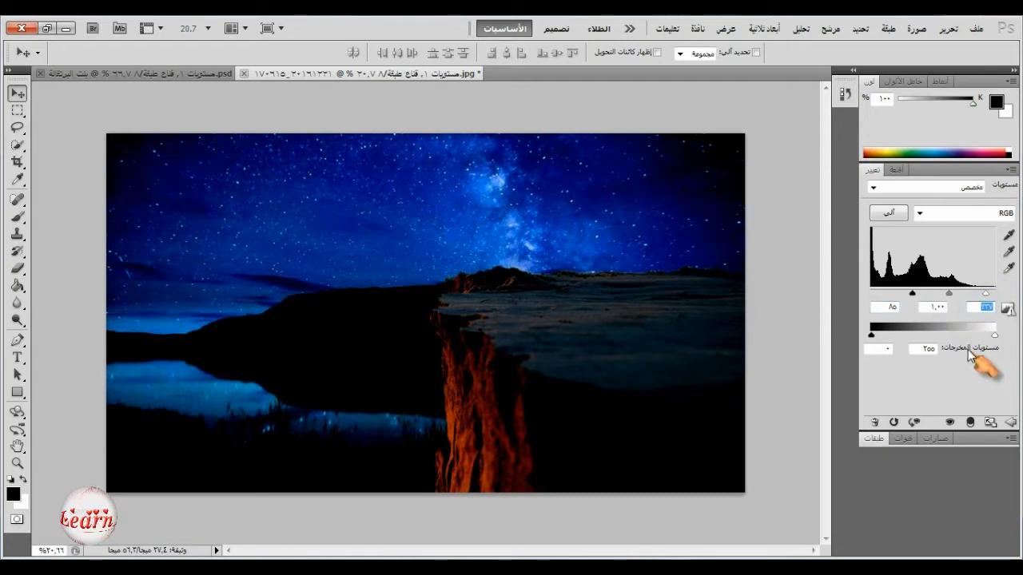
key(Down)
key(Down)
key(Down)
key(Down)
key(Down)
key(Down)
key(Down)
key(Down)
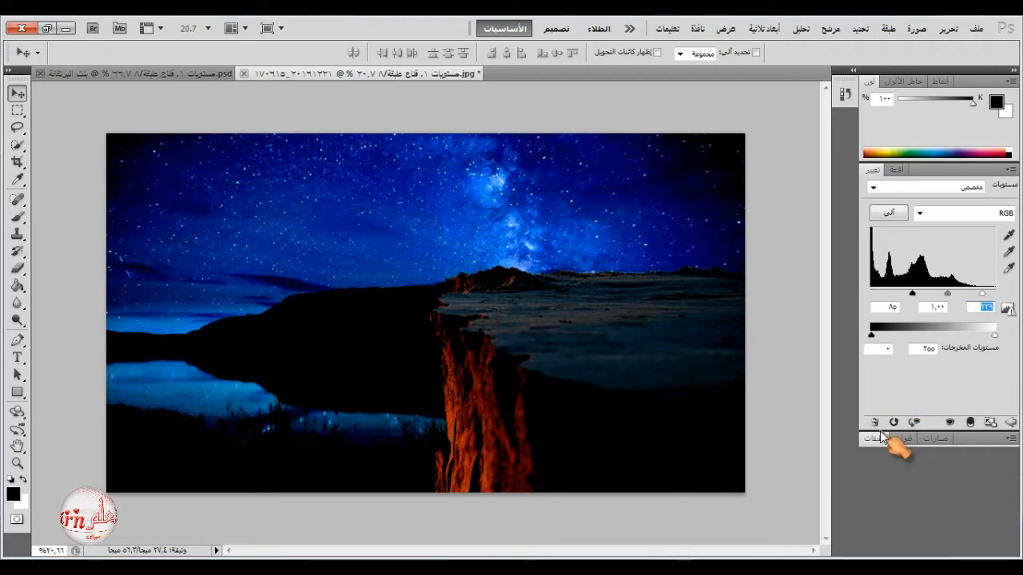
Clip the Levels adjustment to the cliff layer so it does not affect the night landscape
click(970, 422)
click(971, 424)
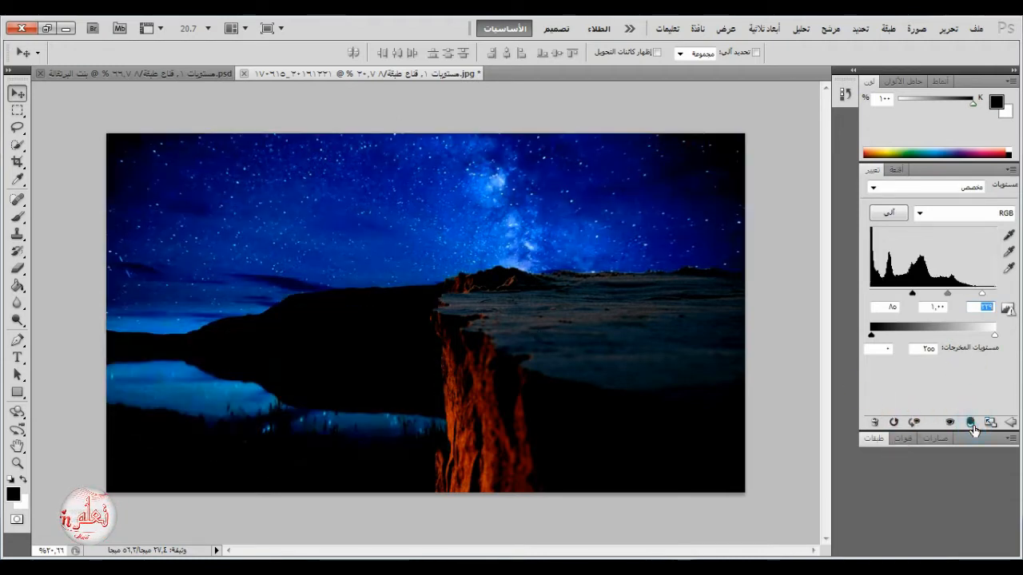
click(971, 423)
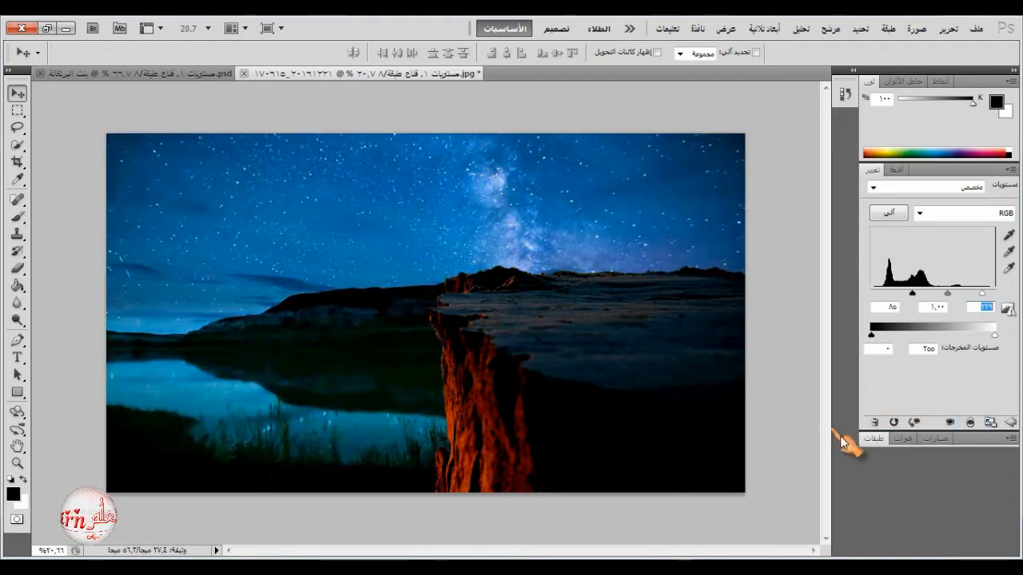
click(871, 438)
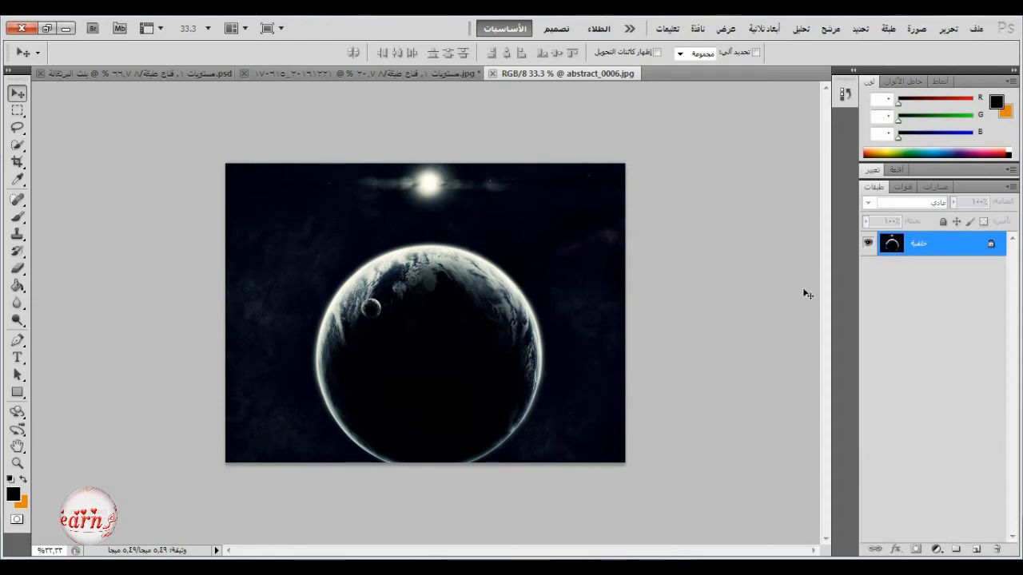
Duplicate the planet image's background, copy the glowing light above the planet to a new layer and hide that layer
drag(955, 258, 976, 550)
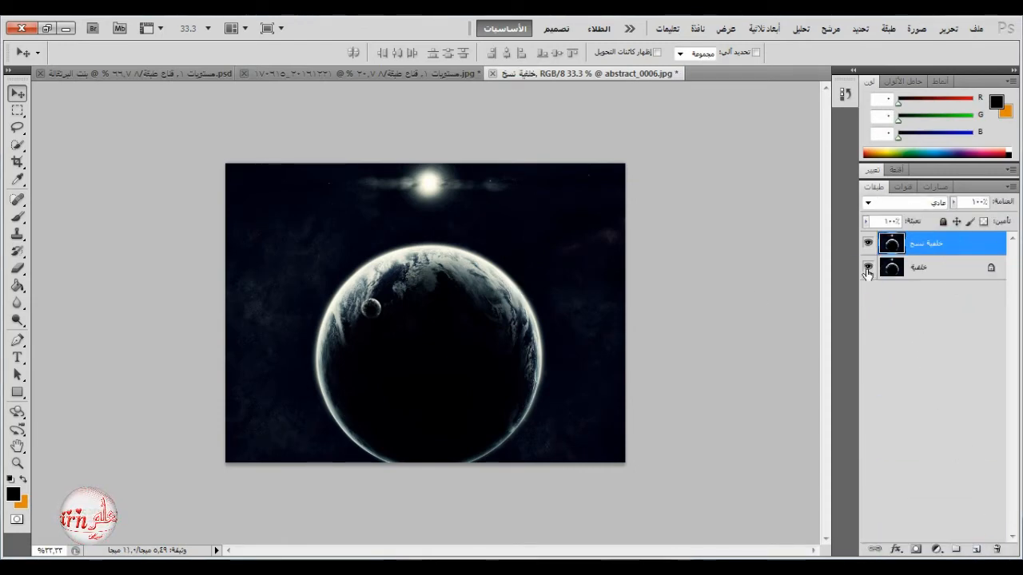
click(17, 111)
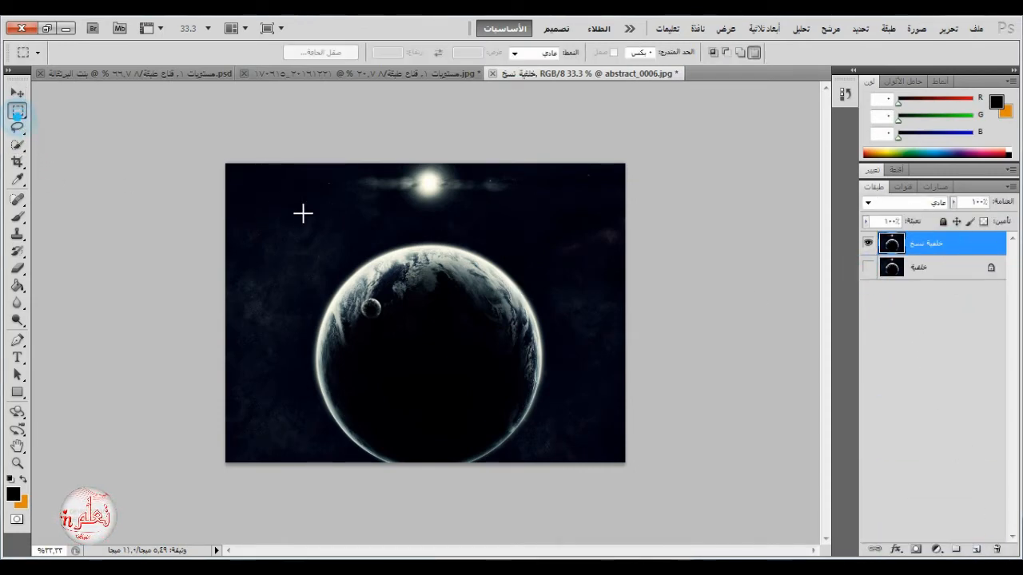
drag(326, 164, 584, 207)
click(889, 28)
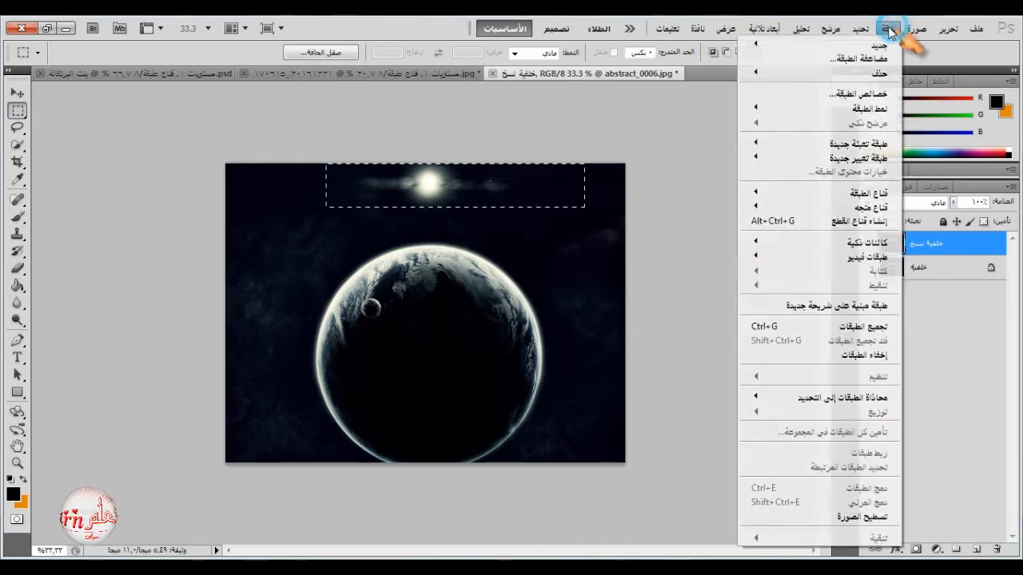
mouse_move(880, 45)
click(689, 107)
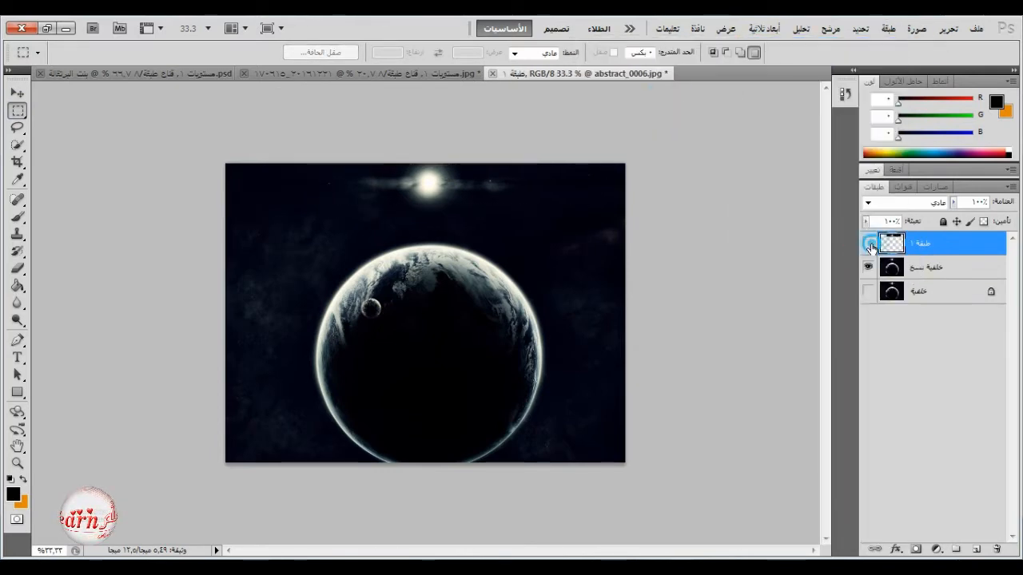
click(870, 246)
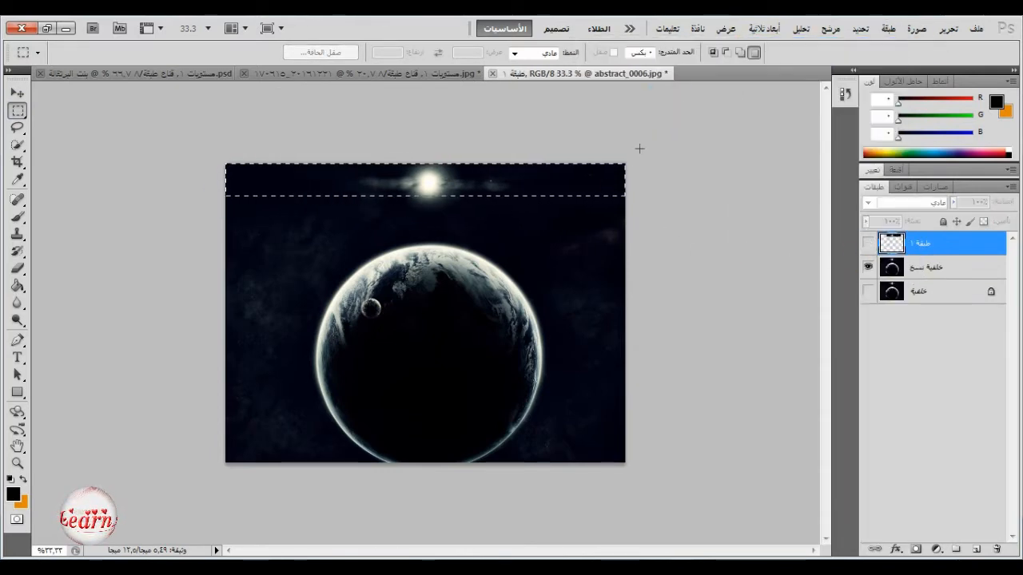
Select the strip above the planet, clone dark sky over the light on the background copy, and deselect
click(520, 190)
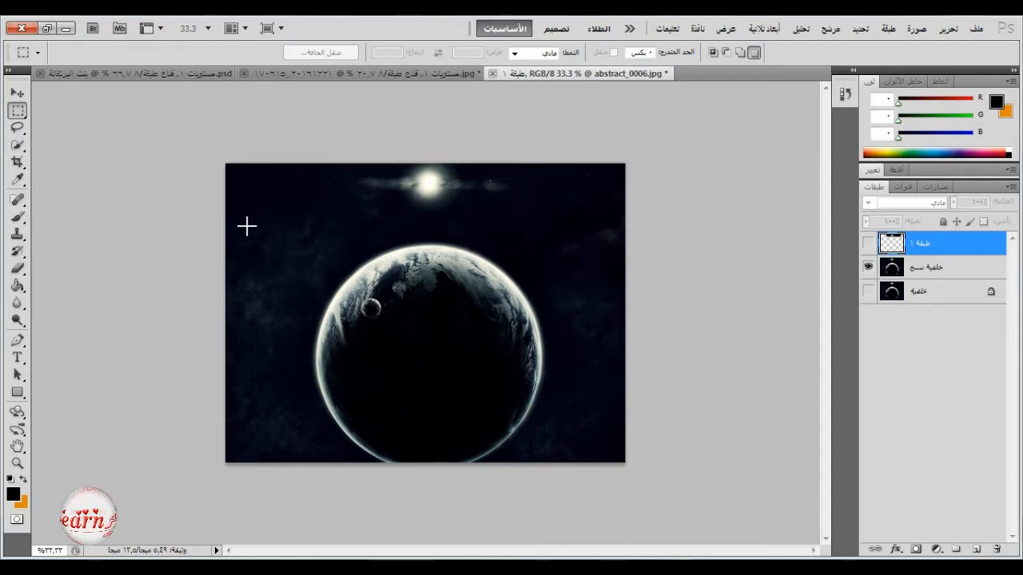
click(17, 233)
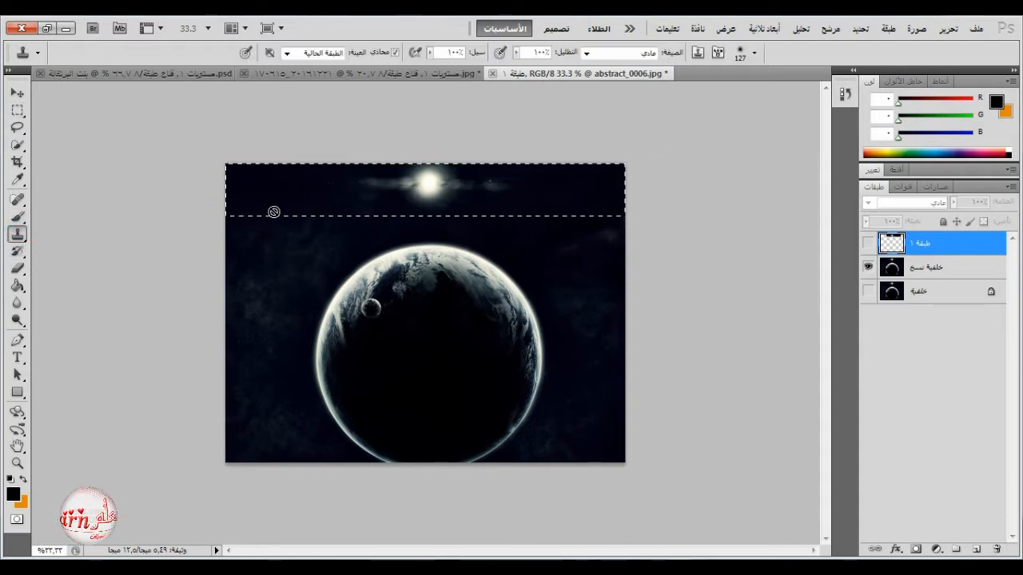
click(907, 266)
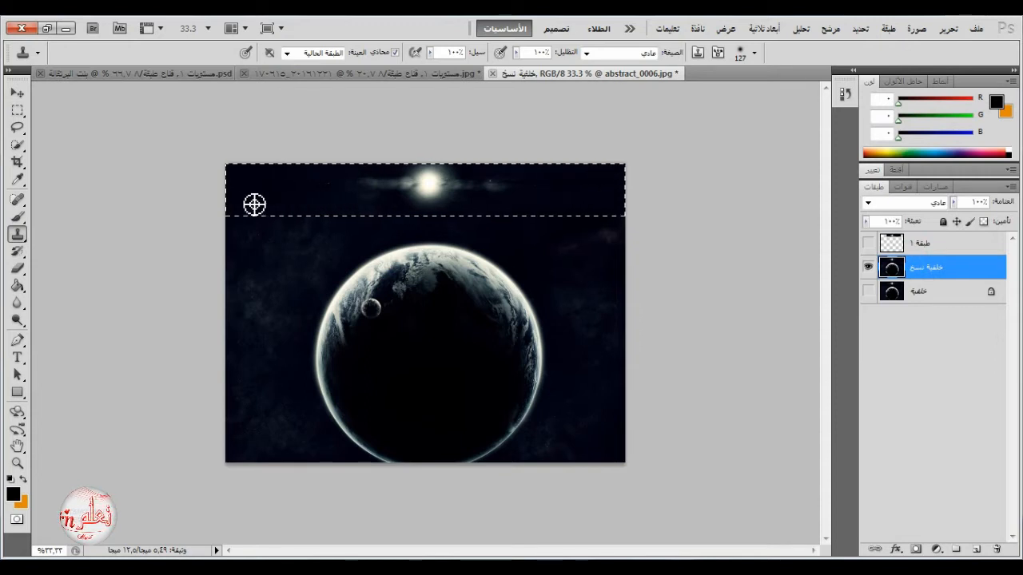
alt+click(254, 204)
mouse_move(328, 186)
mouse_down()
mouse_move(423, 178)
mouse_move(430, 195)
mouse_move(428, 172)
mouse_move(497, 182)
mouse_up()
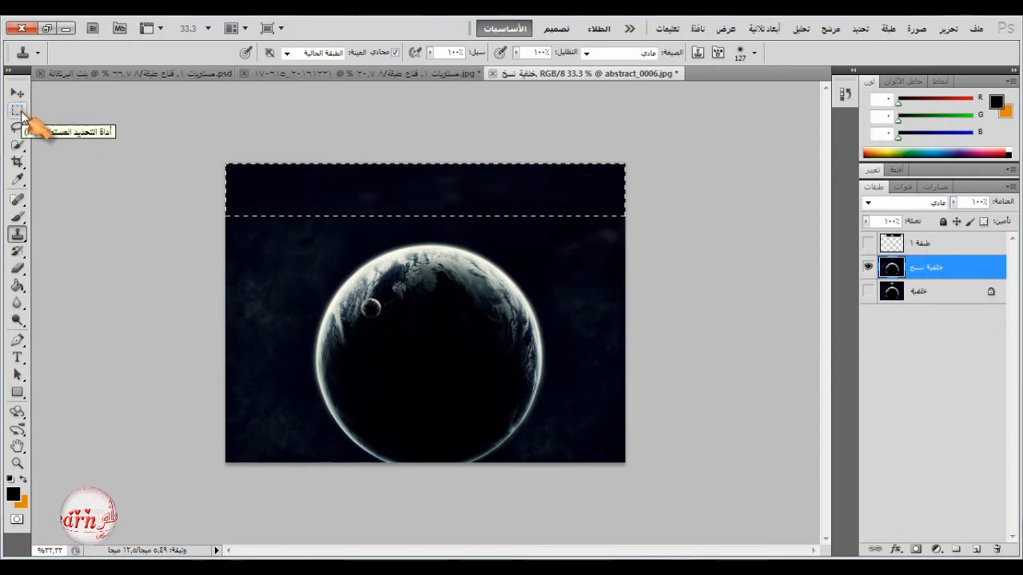
click(17, 111)
click(160, 200)
Copy the retouched planet layer into the night landscape composition and place it directly beneath the cliff layer
key(v)
click(927, 243)
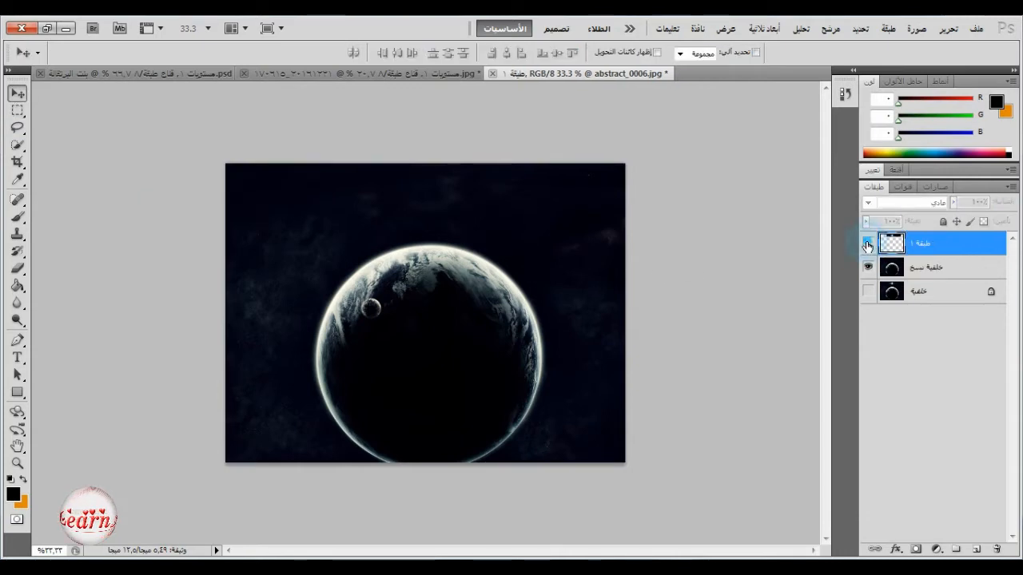
click(869, 244)
click(895, 273)
drag(386, 279, 415, 256)
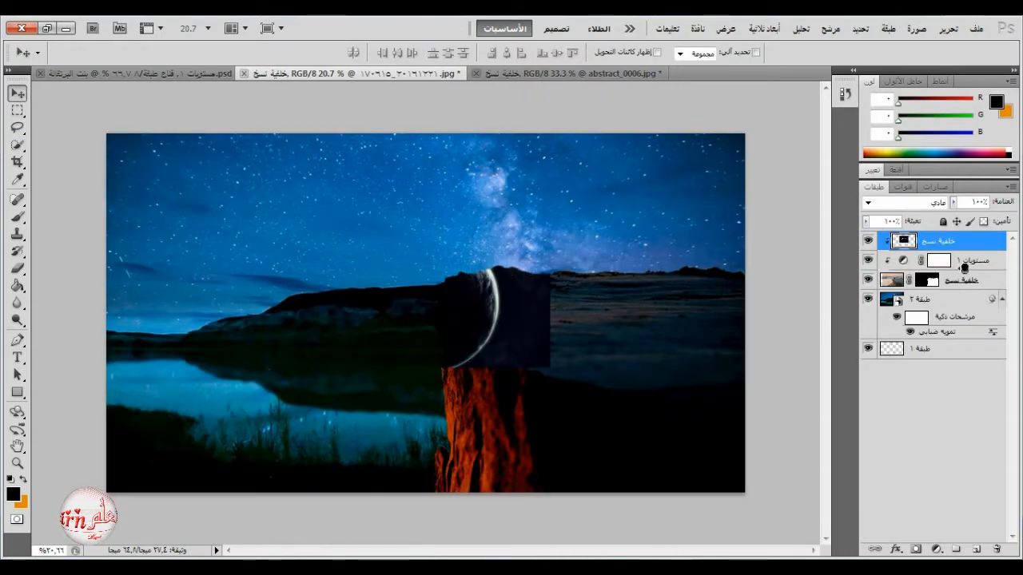
drag(962, 244, 961, 293)
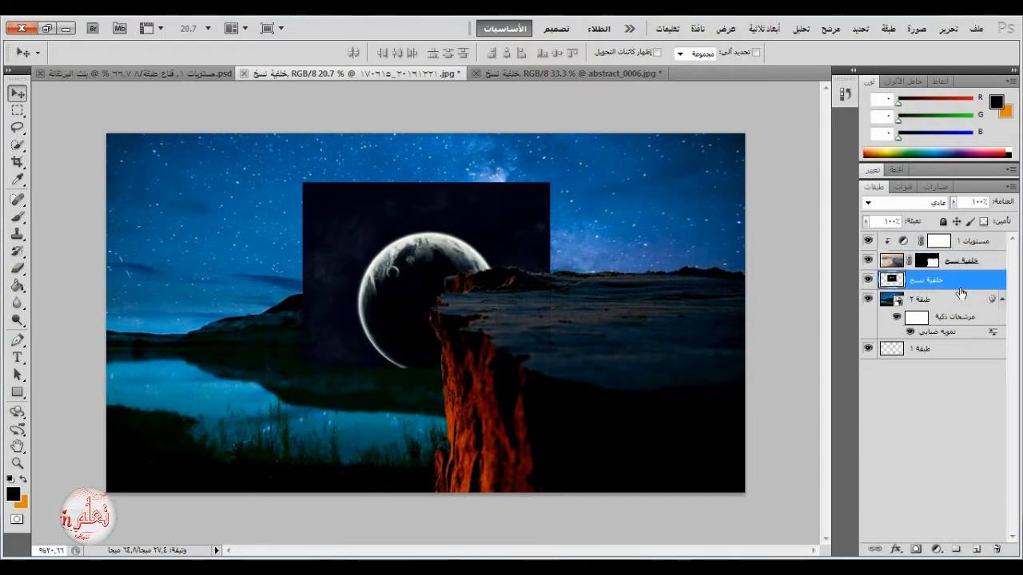
Scale the planet layer proportionally to about 135% and move it up so its lower edge sits behind the cliff's tip
click(947, 28)
click(879, 333)
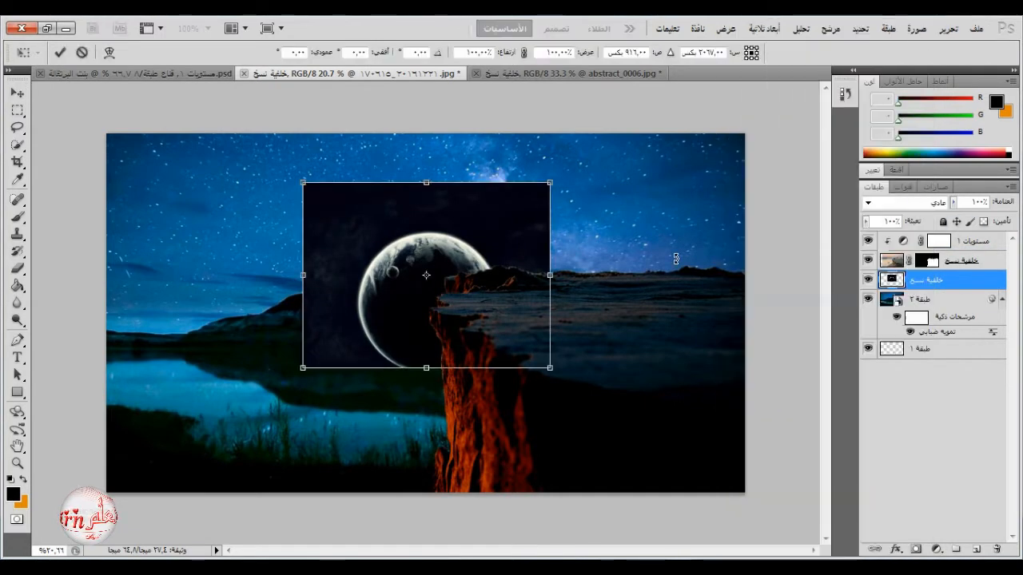
click(525, 53)
drag(550, 184, 631, 119)
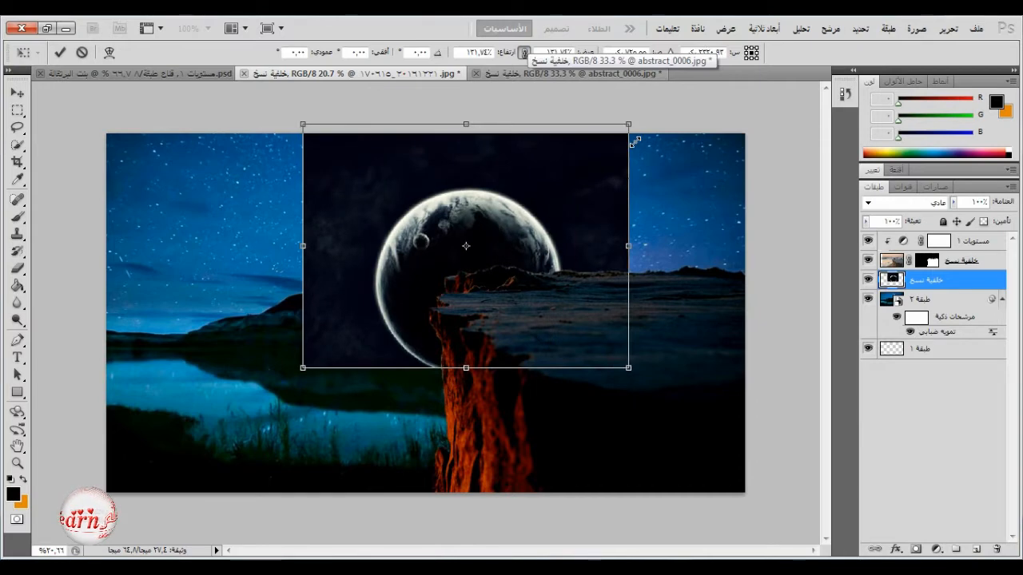
drag(585, 178, 600, 131)
drag(642, 318, 652, 323)
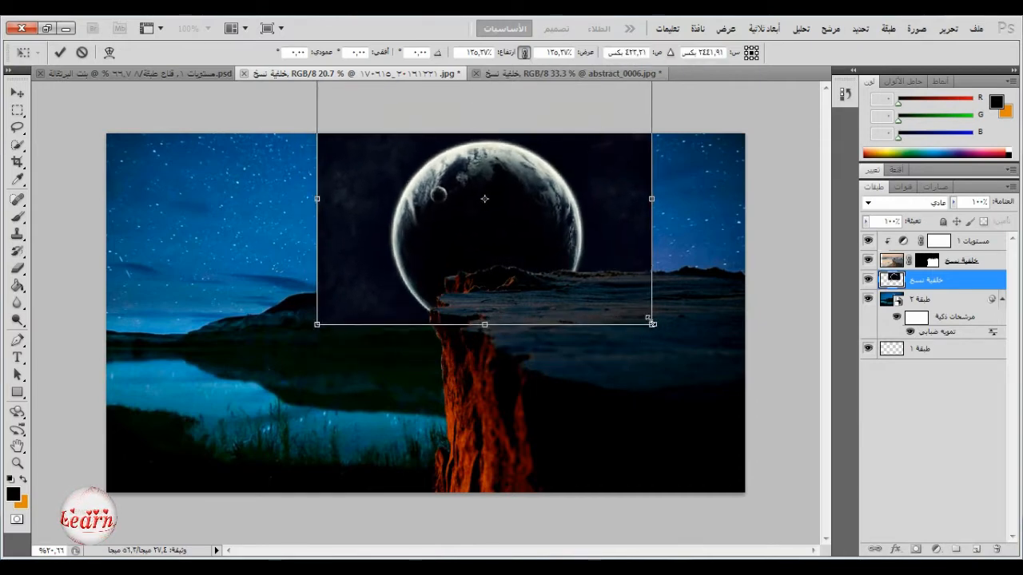
click(60, 53)
drag(361, 229, 331, 219)
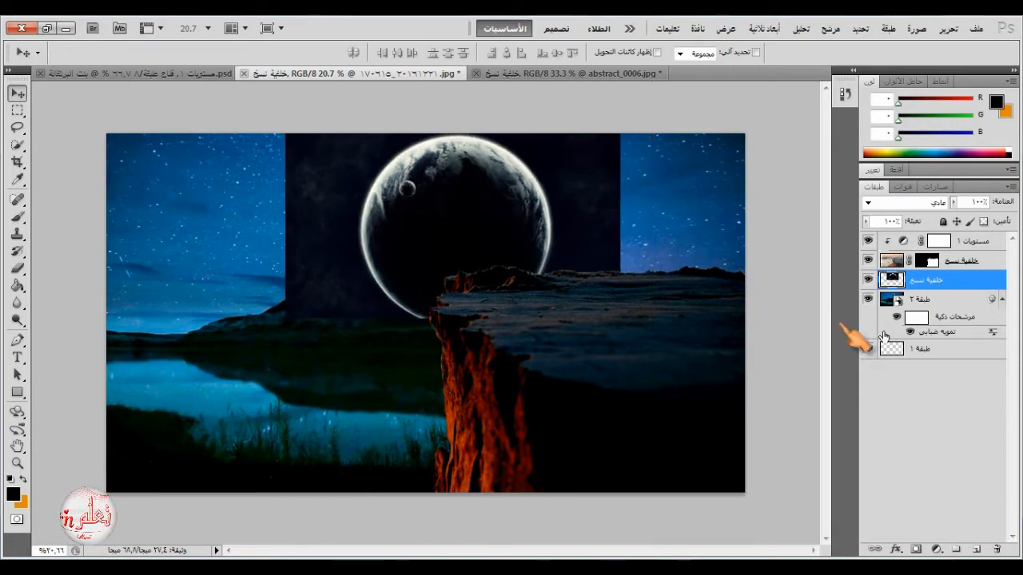
Place the landscape layer above the planet with the تراكب blend mode and add a layer mask to it
click(911, 202)
click(931, 141)
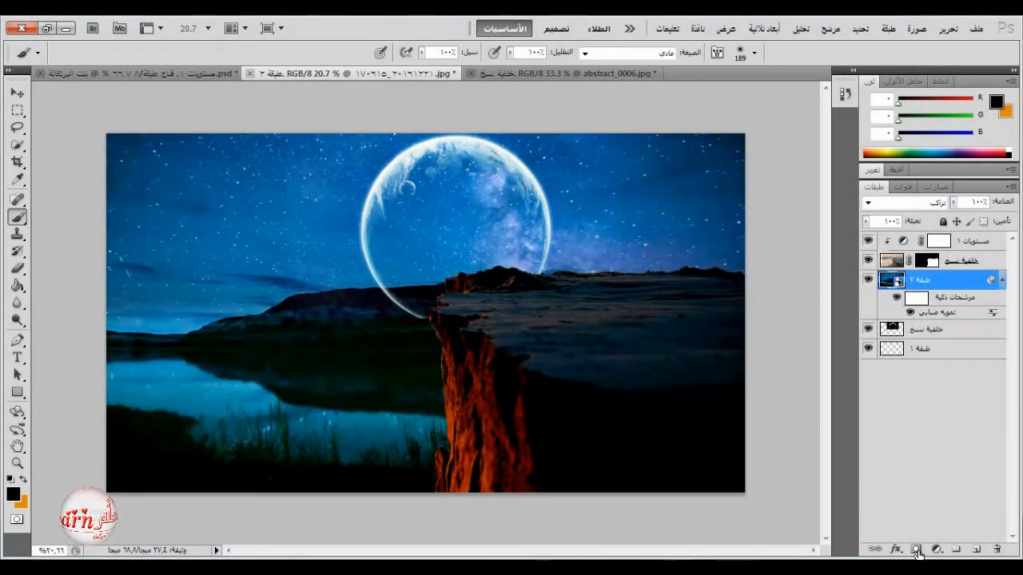
click(916, 549)
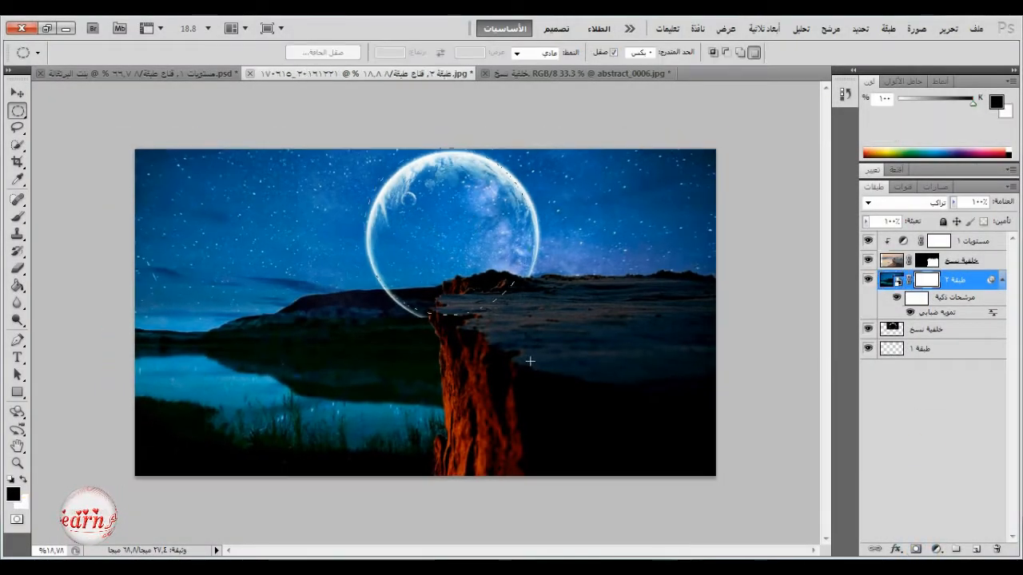
Fit an elliptical selection around the planet, paint black inside it on the landscape's mask to hide the sky, and deselect
click(530, 361)
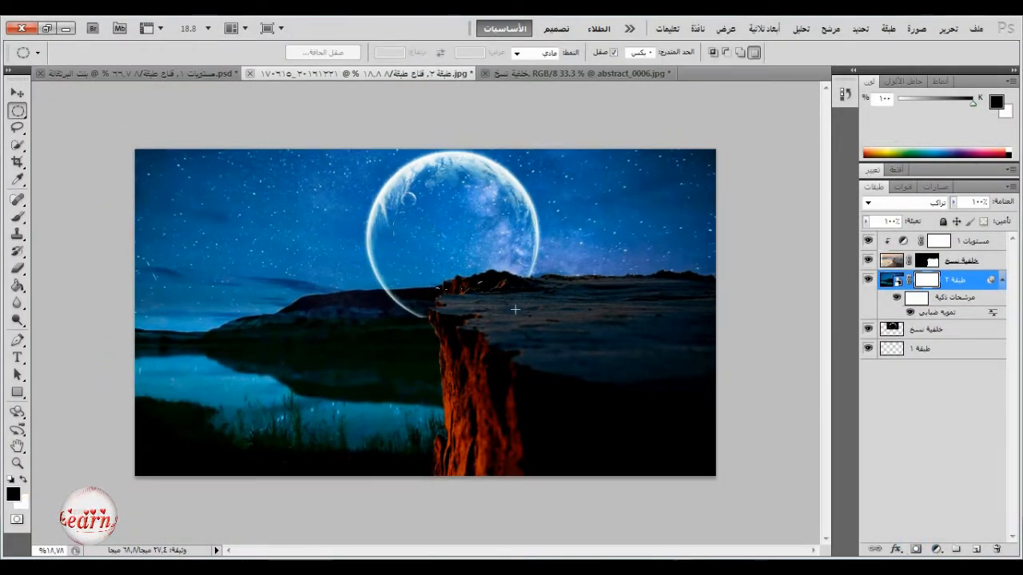
key(ctrl+shift+d)
scroll(467, 209, up, 2)
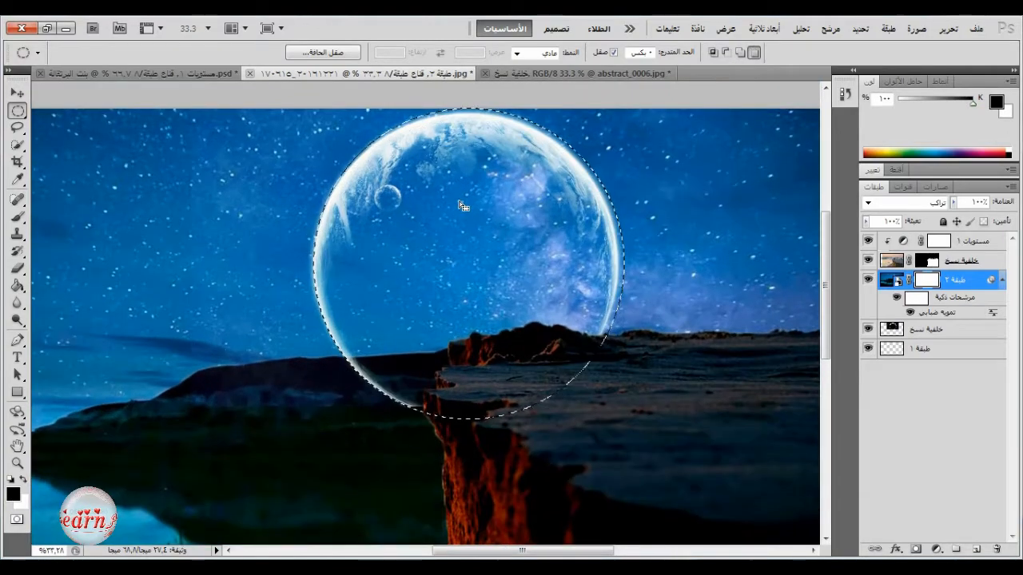
drag(460, 205, 456, 208)
click(17, 217)
mouse_move(379, 242)
mouse_down()
mouse_move(577, 290)
mouse_move(394, 248)
mouse_move(481, 262)
mouse_up()
click(17, 110)
drag(378, 231, 381, 233)
click(17, 217)
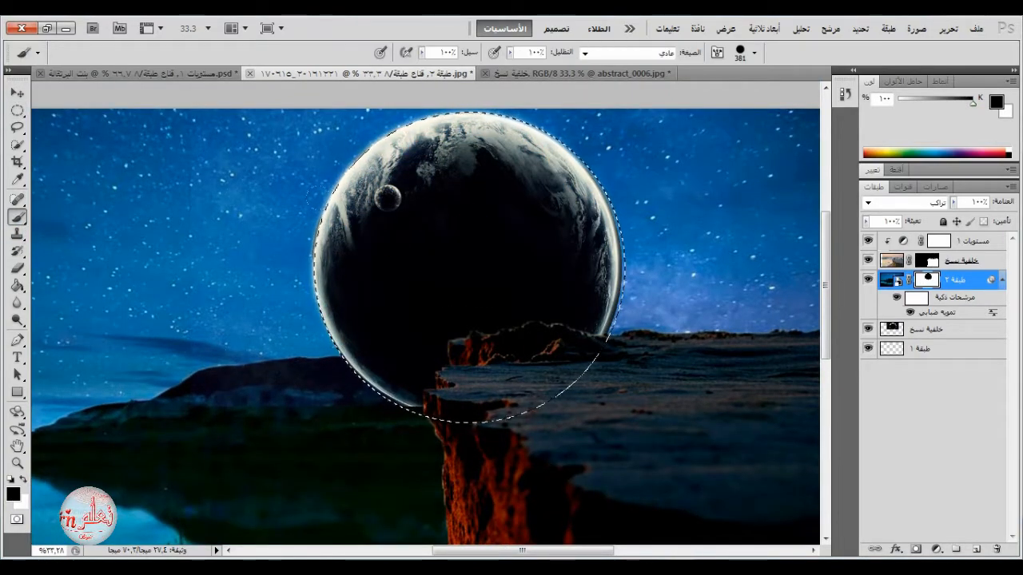
key(ctrl+d)
Touch up the landscape's mask beside the planet's right rim with a soft white 42 px brush
key(x)
right_click(678, 262)
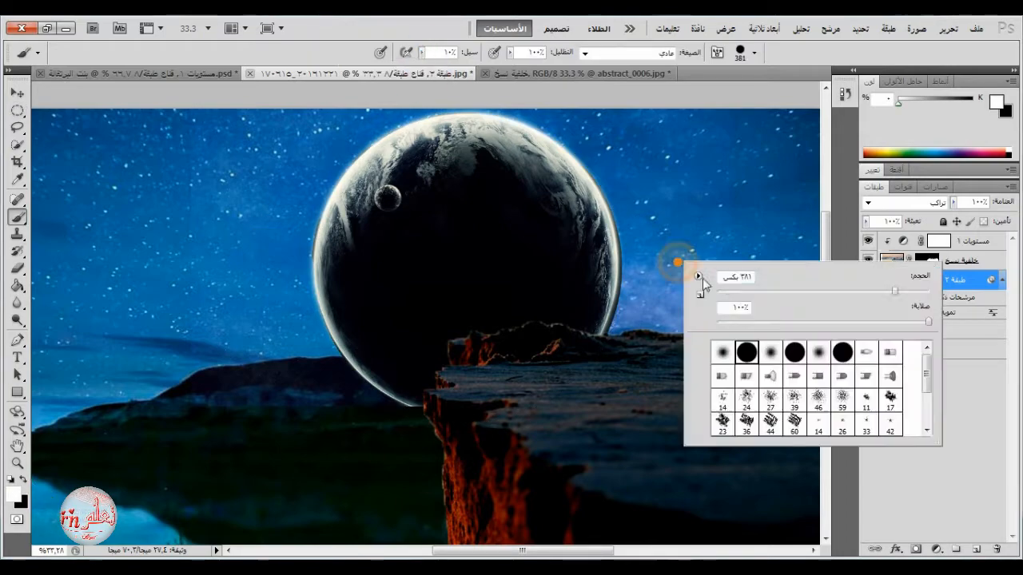
click(722, 352)
drag(896, 291, 758, 290)
drag(629, 264, 612, 346)
Set the brush flow to 58% and paint the landscape back on its mask around the planet's outer edge
click(422, 53)
drag(423, 67, 458, 67)
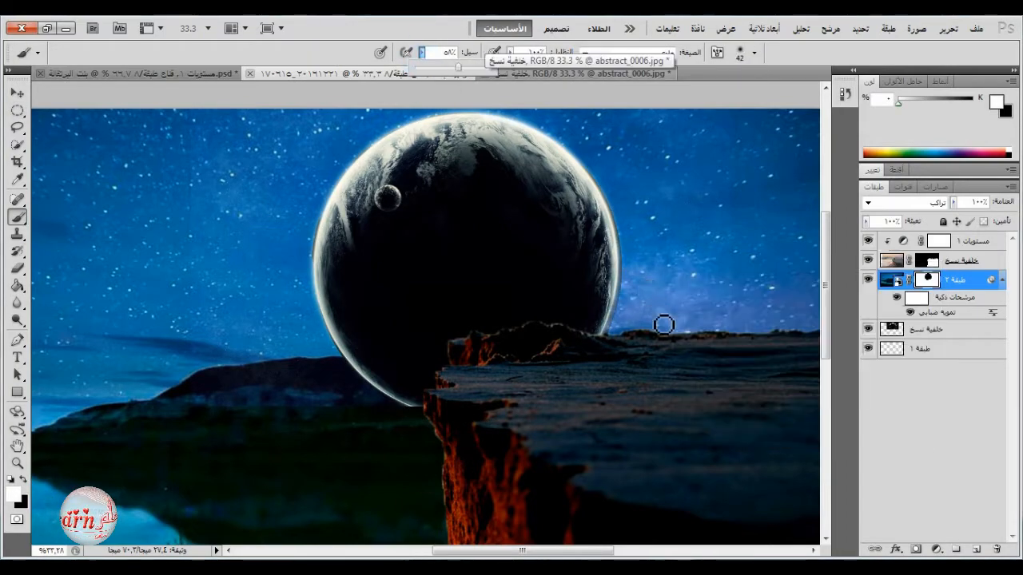
scroll(652, 192, up, 7)
mouse_move(523, 159)
mouse_down()
mouse_move(577, 259)
mouse_move(563, 477)
mouse_up()
scroll(583, 439, down, 1)
drag(574, 551, 536, 553)
scroll(319, 415, down, 2)
drag(276, 388, 208, 211)
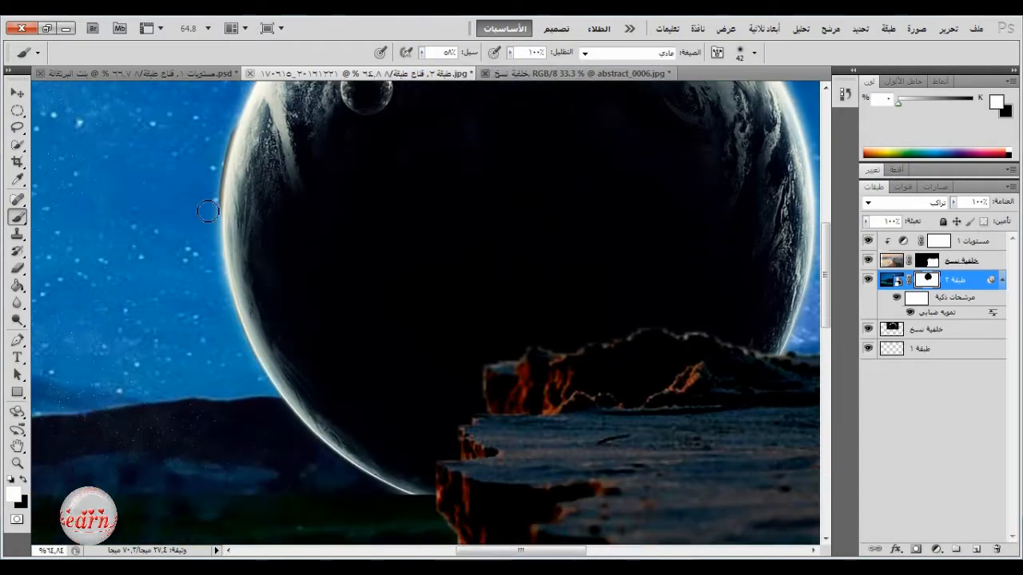
scroll(285, 228, down, 3)
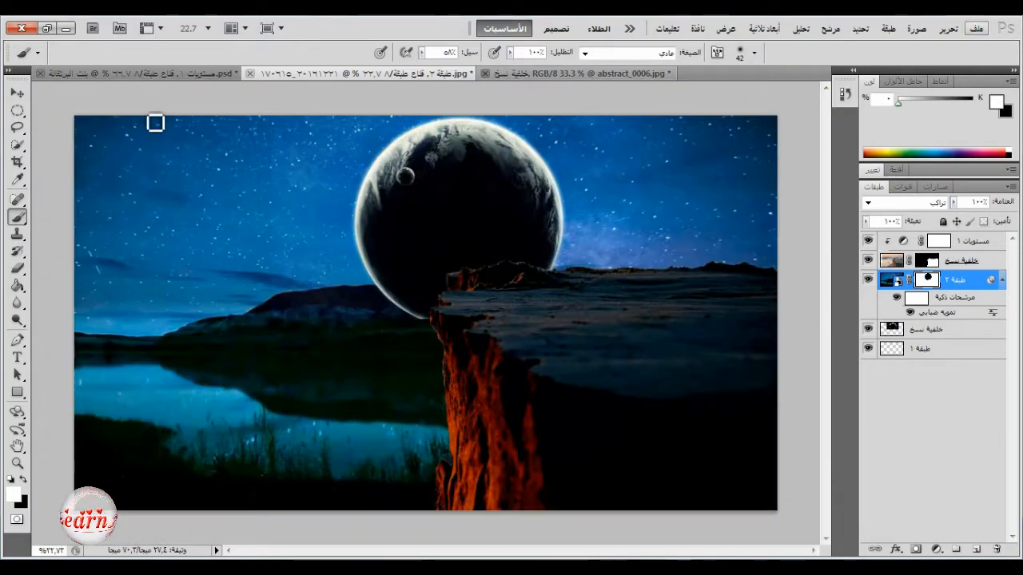
Copy the glowing light layer into the composition, position it over the horizon left of the hill and stack it directly above the landscape
key(v)
click(915, 330)
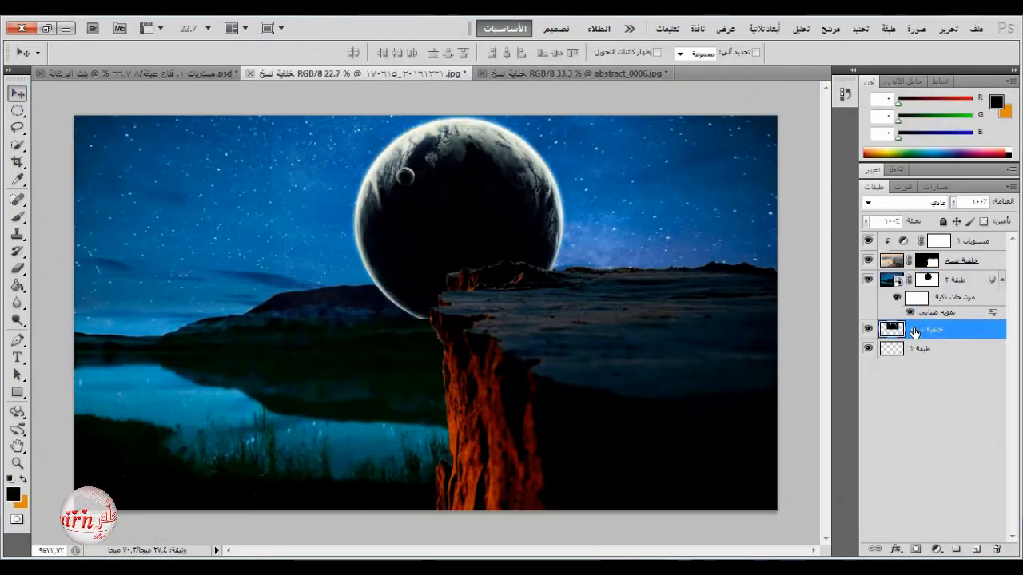
click(868, 329)
click(868, 330)
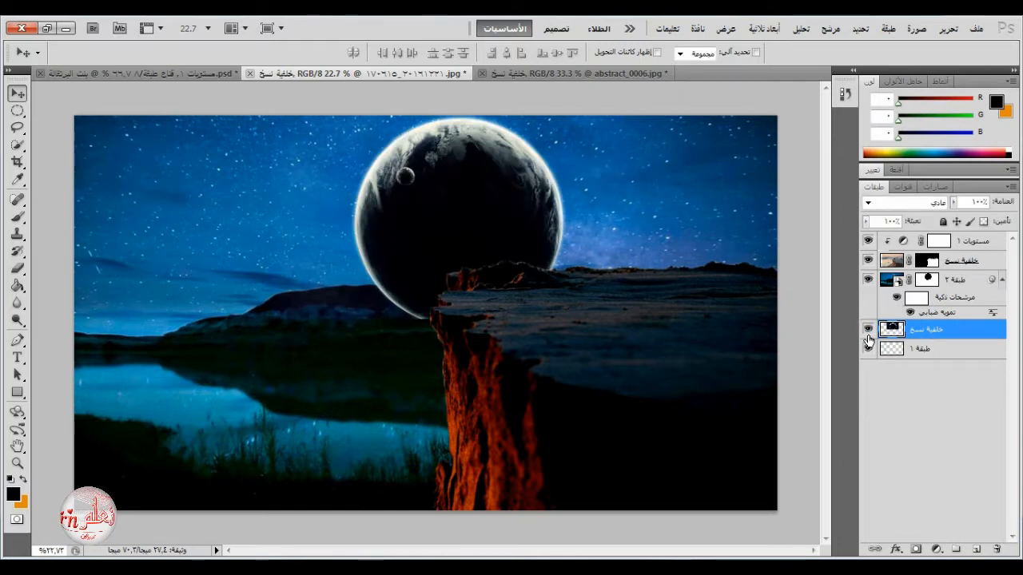
click(519, 74)
ctrl+click(440, 195)
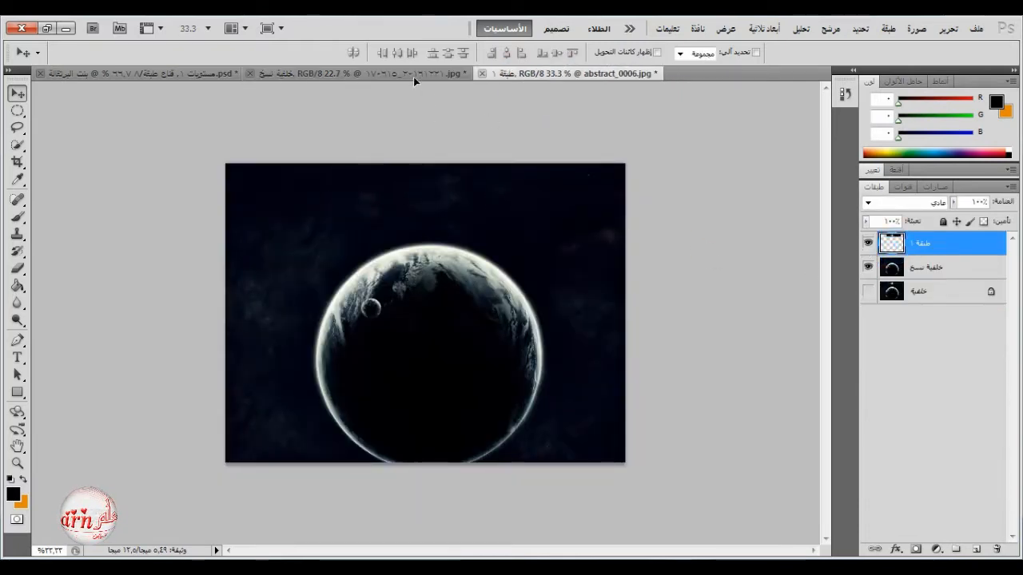
drag(413, 77, 242, 224)
drag(160, 295, 143, 323)
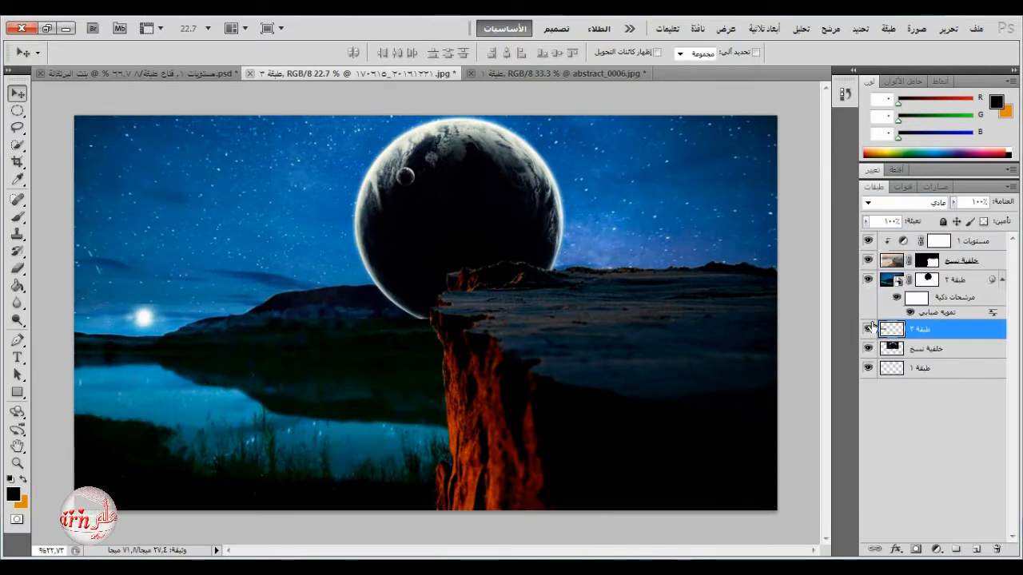
drag(930, 334, 930, 281)
Add a layer mask to the light layer and fade the strip's dark edges with a soft black 135 px brush
key(ctrl+plus)
key(ctrl+plus)
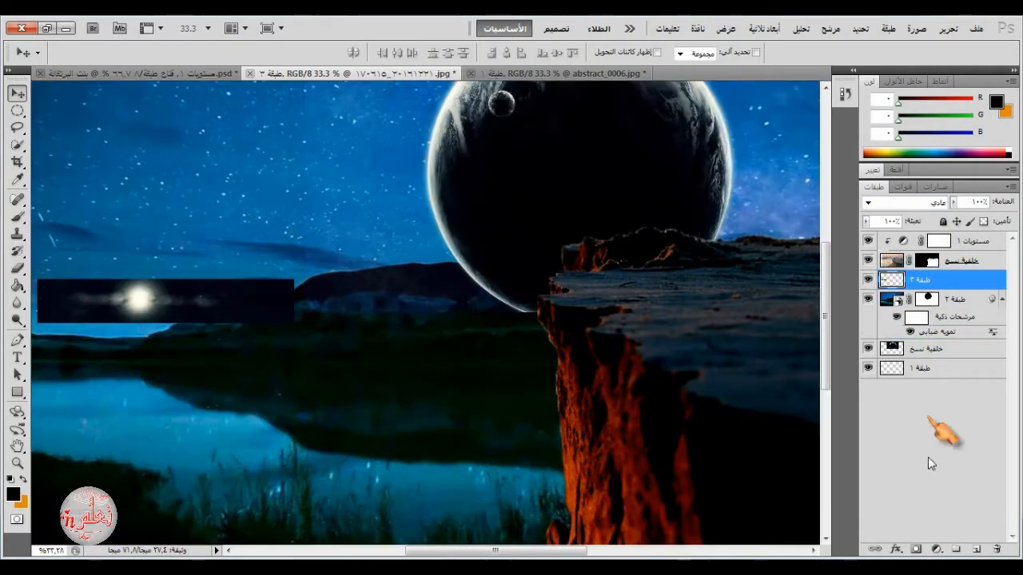
click(917, 549)
click(18, 215)
click(11, 479)
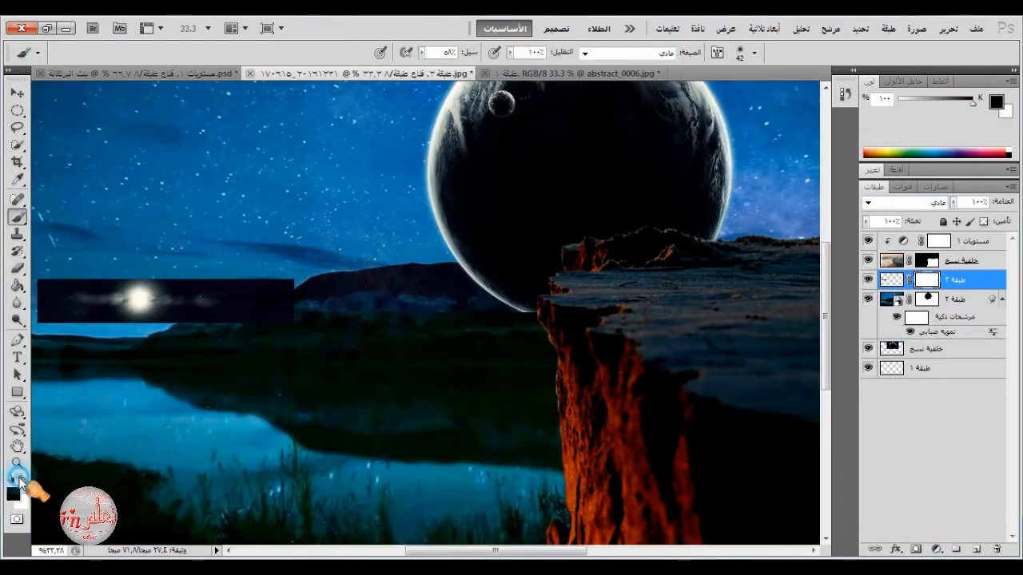
right_click(315, 355)
click(469, 378)
mouse_move(317, 331)
mouse_down()
mouse_move(253, 281)
mouse_move(278, 310)
mouse_move(180, 269)
mouse_move(222, 313)
mouse_move(160, 334)
mouse_move(82, 330)
mouse_move(40, 303)
mouse_move(60, 278)
mouse_move(83, 326)
mouse_up()
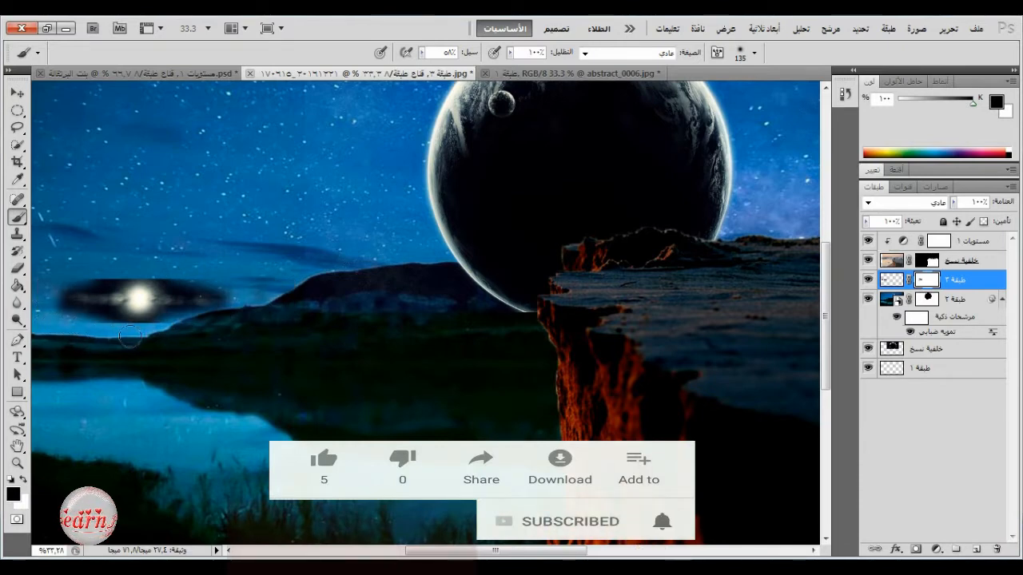
Scale the light layer proportionally to about 139%, set it on the far horizon, and mask away more of its dark surroundings
click(948, 28)
click(787, 305)
drag(295, 278, 373, 229)
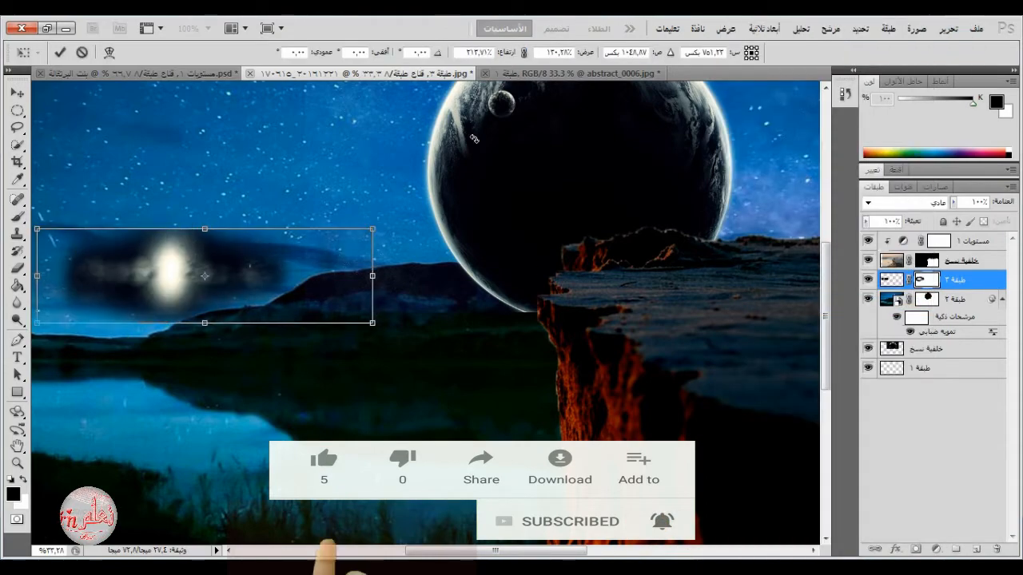
click(526, 53)
drag(374, 305, 395, 327)
scroll(380, 329, down, 4)
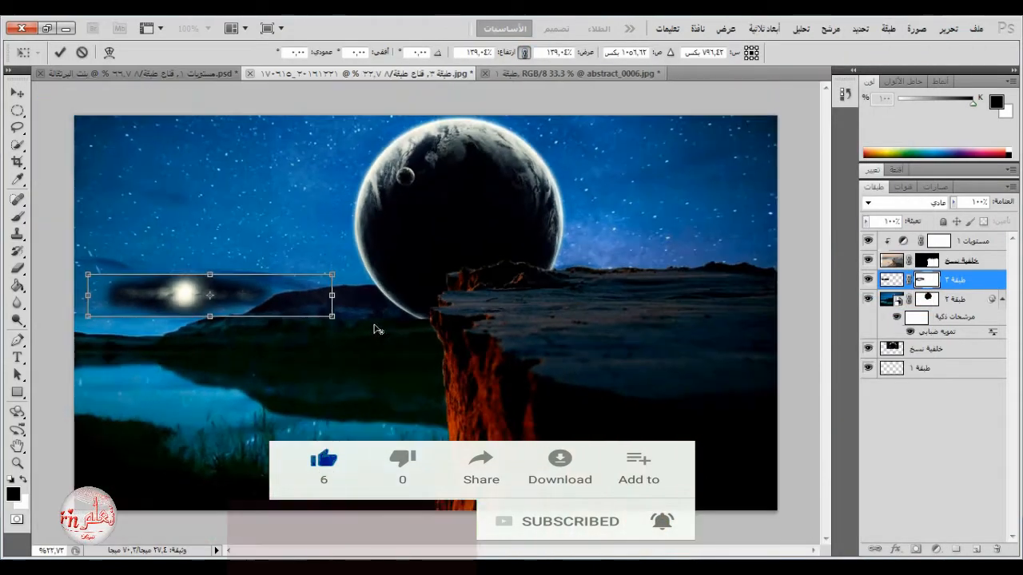
drag(255, 293, 220, 318)
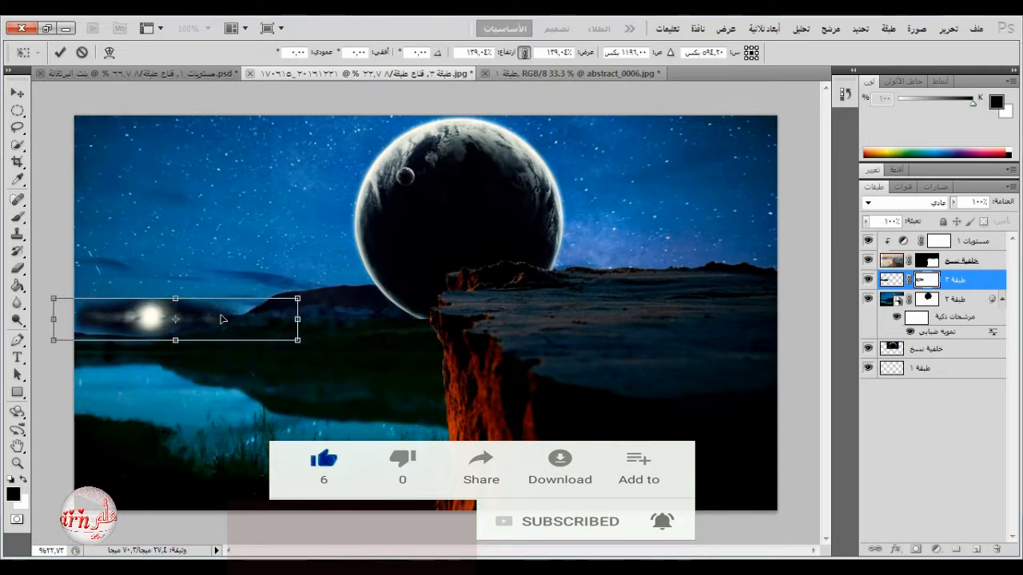
click(61, 53)
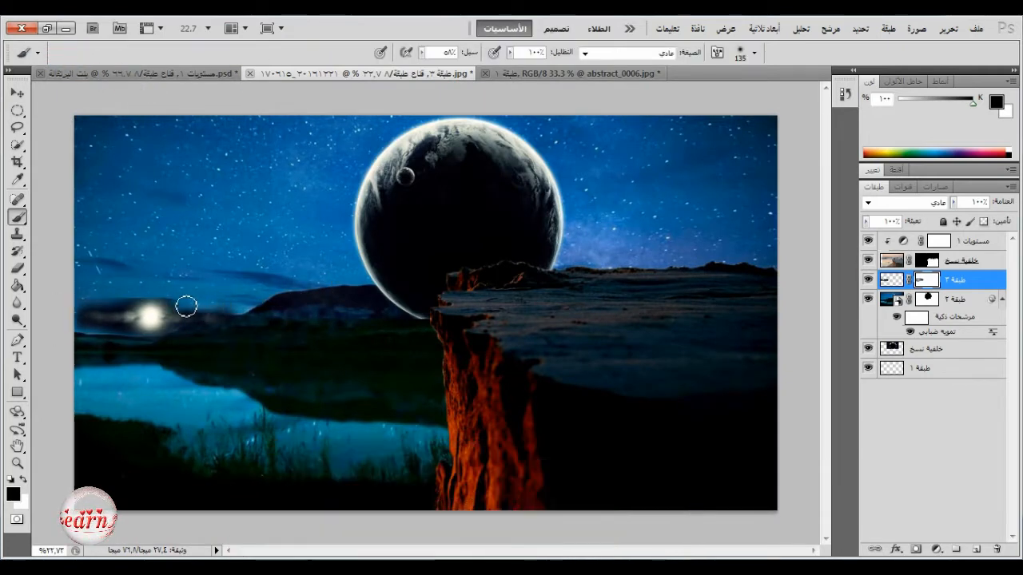
mouse_move(193, 308)
mouse_down()
mouse_move(130, 295)
mouse_move(87, 305)
mouse_move(122, 337)
mouse_up()
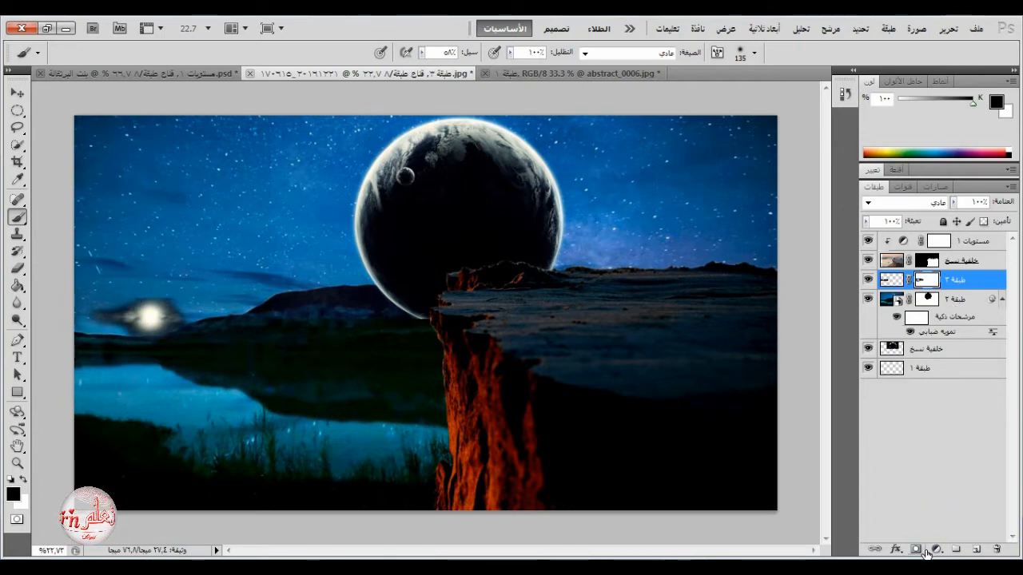
Create a new layer above the light and dab an orange glow over it with a soft 324 px brush
click(974, 551)
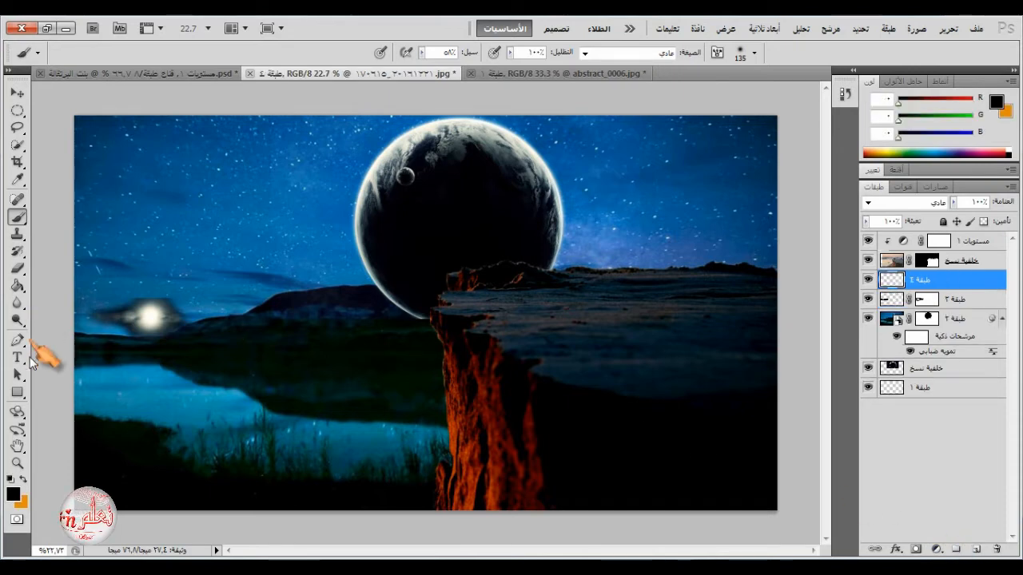
click(22, 481)
right_click(227, 348)
click(413, 376)
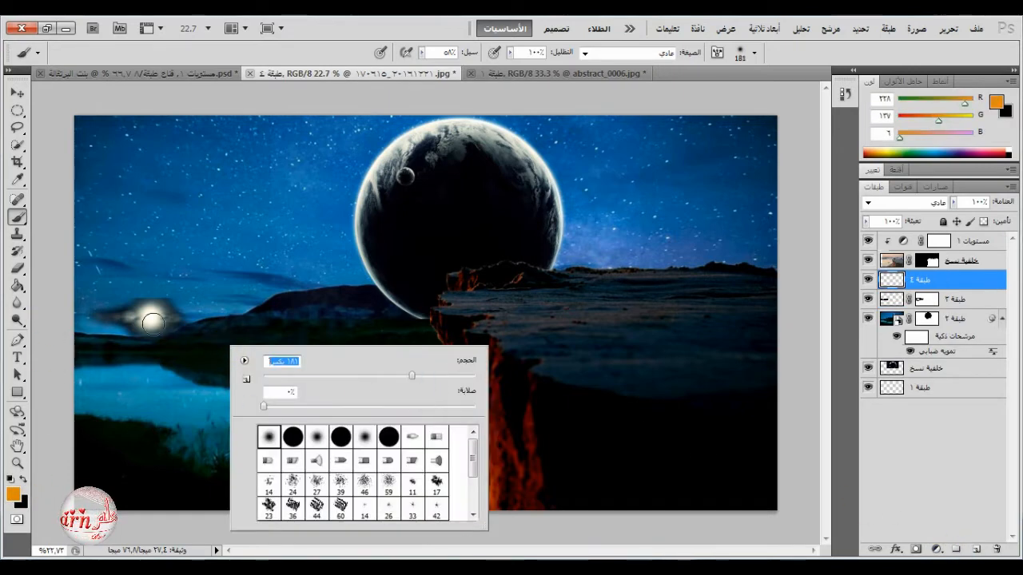
click(436, 376)
click(150, 319)
click(149, 319)
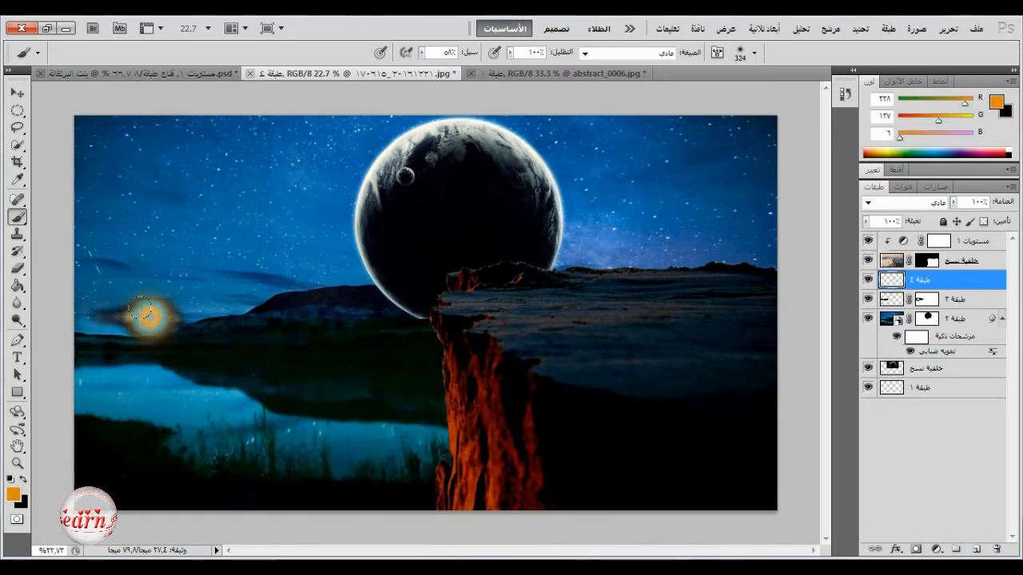
Blend the light layer with تراكب and clean up its mask around the glow with a soft black 95 px brush
click(916, 204)
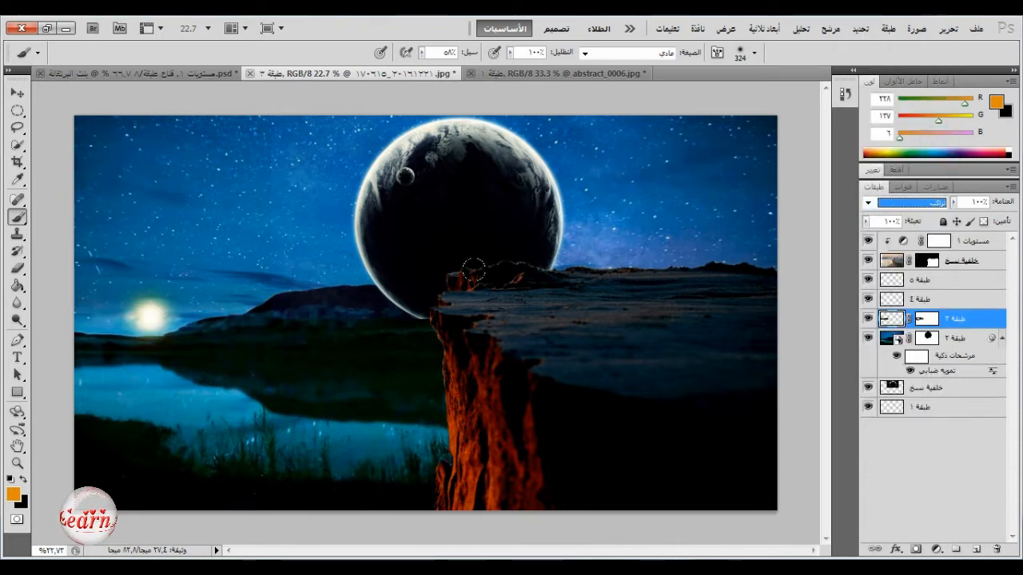
click(923, 318)
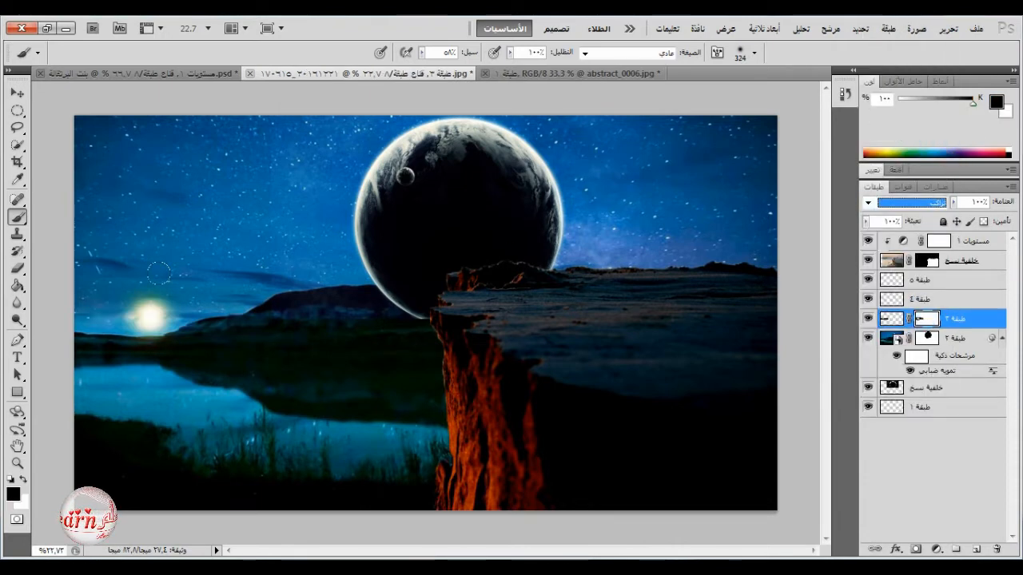
drag(160, 273, 175, 288)
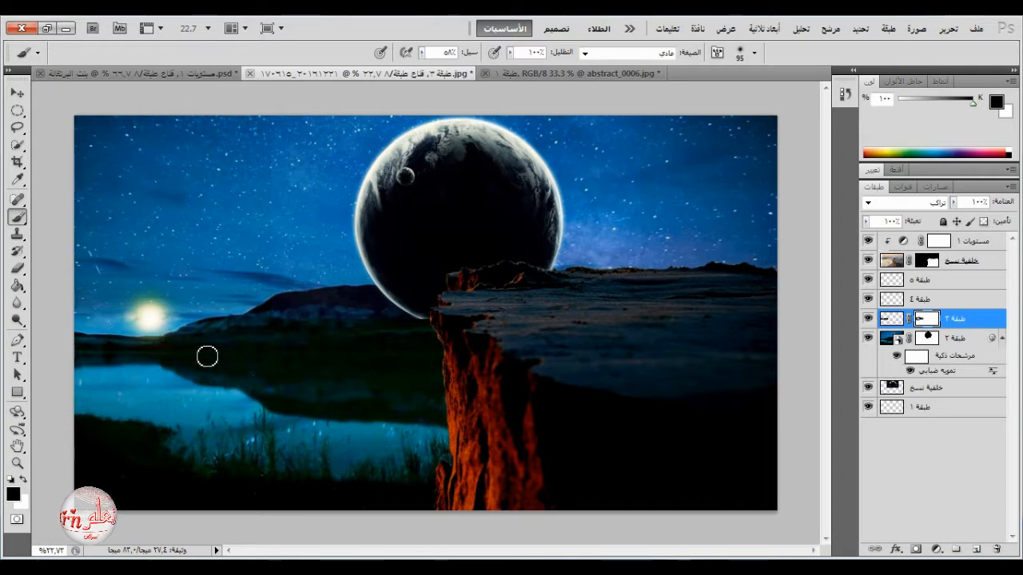
scroll(180, 388, down, 1)
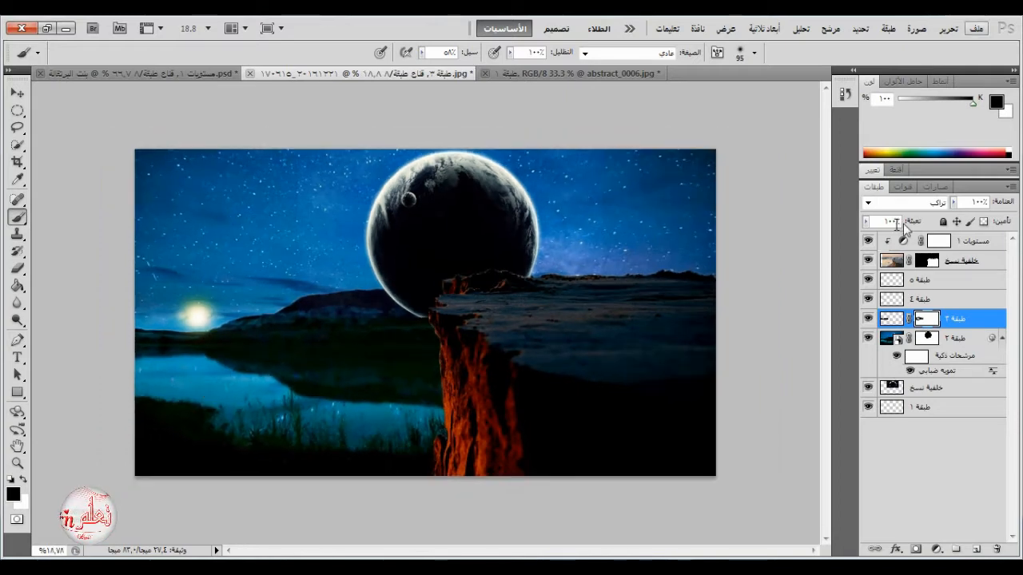
Select the light layer and both glow layers, enlarge them together proportionally and reposition the light just above the far horizon
shift+click(952, 283)
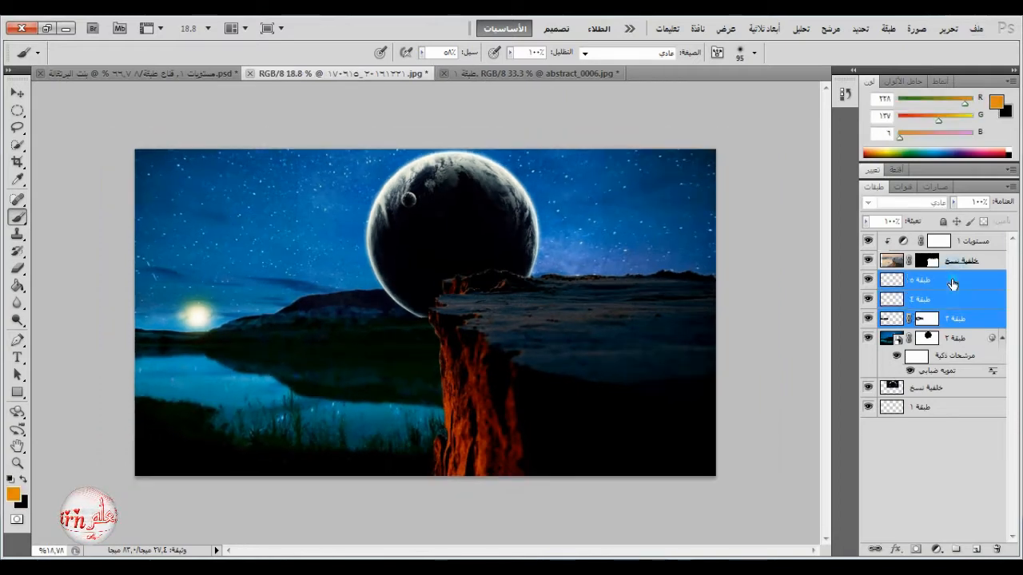
click(948, 28)
click(765, 304)
drag(322, 283, 391, 234)
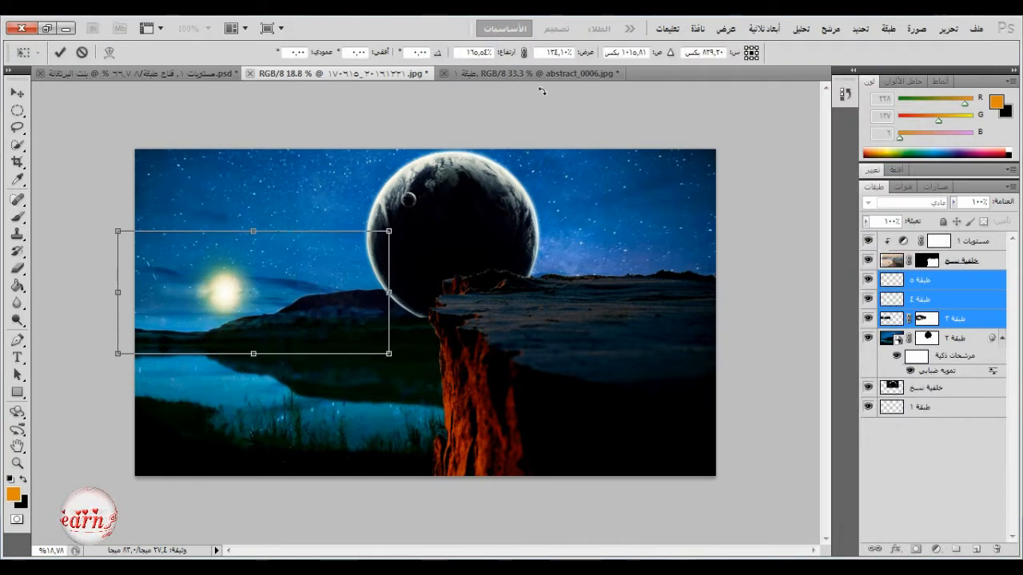
click(524, 53)
drag(392, 343, 470, 387)
drag(358, 357, 302, 349)
key(Return)
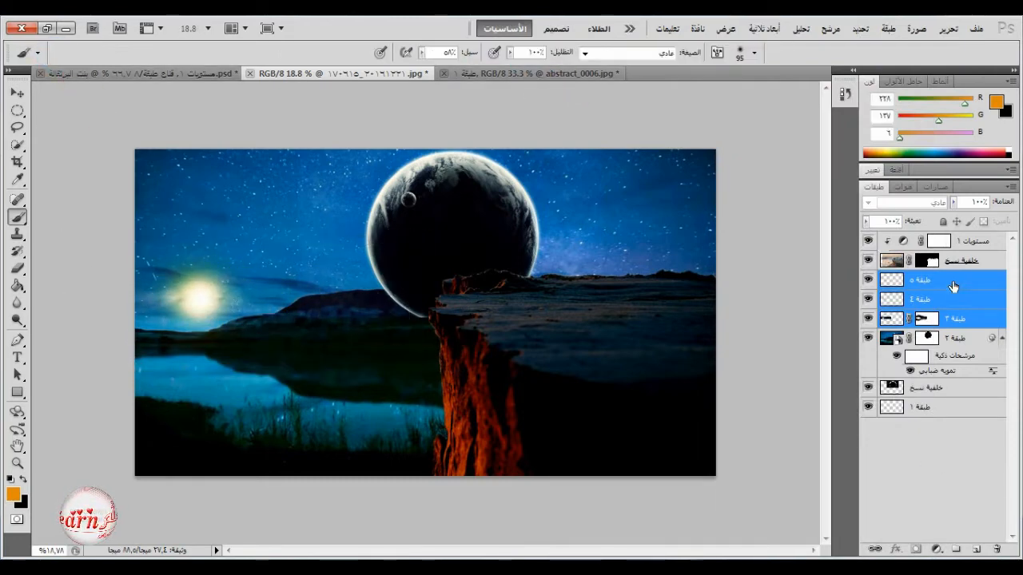
Merge both glow layers, the light layer and the lake landscape smart object into one layer and compare it hidden and shown
click(953, 281)
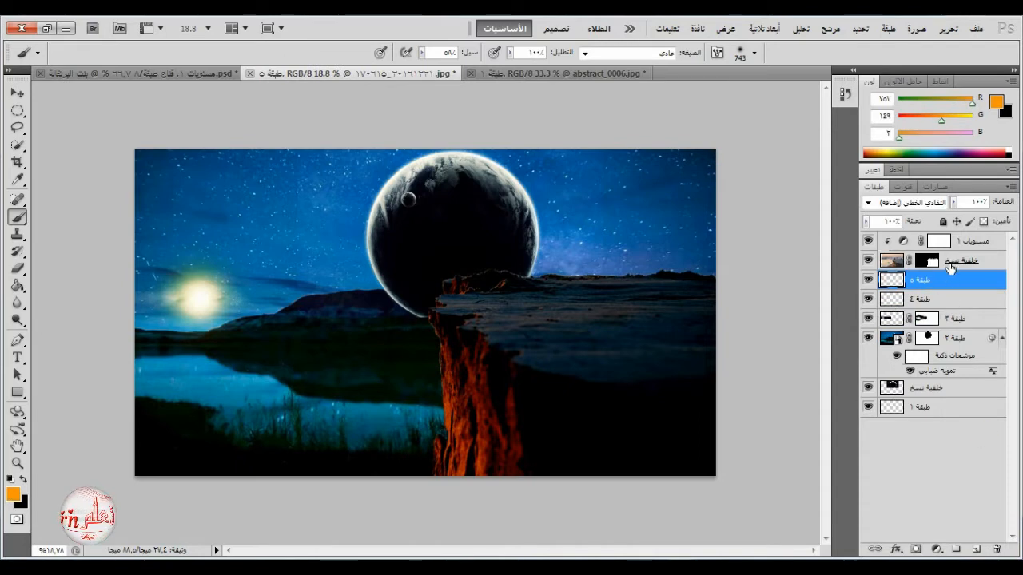
shift+click(953, 339)
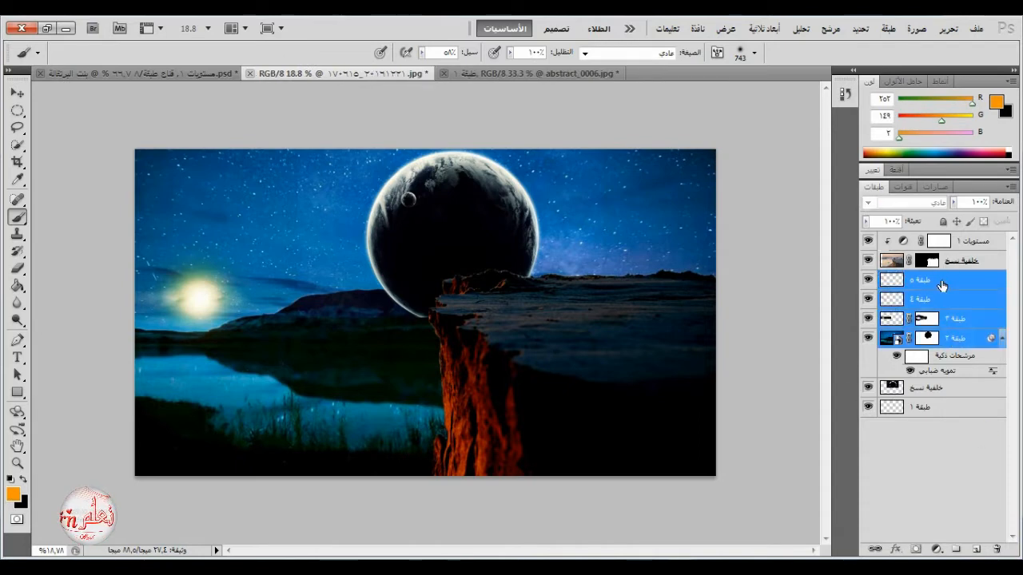
right_click(942, 280)
click(900, 517)
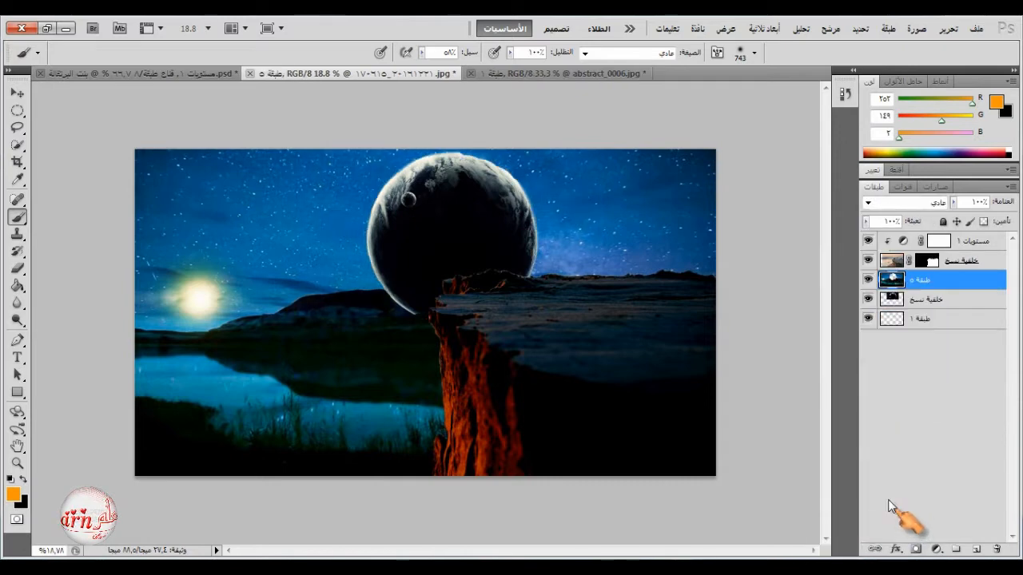
click(869, 279)
click(869, 280)
click(869, 279)
click(869, 279)
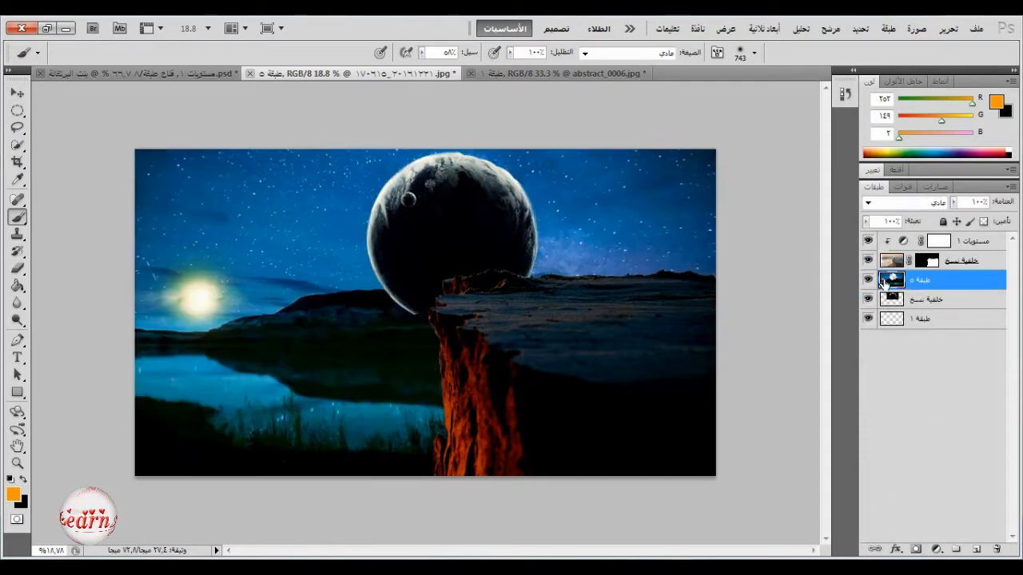
Add a mask to the merged landscape layer and paint it with a hard black 165 px brush to clean up the planet's rim
click(890, 302)
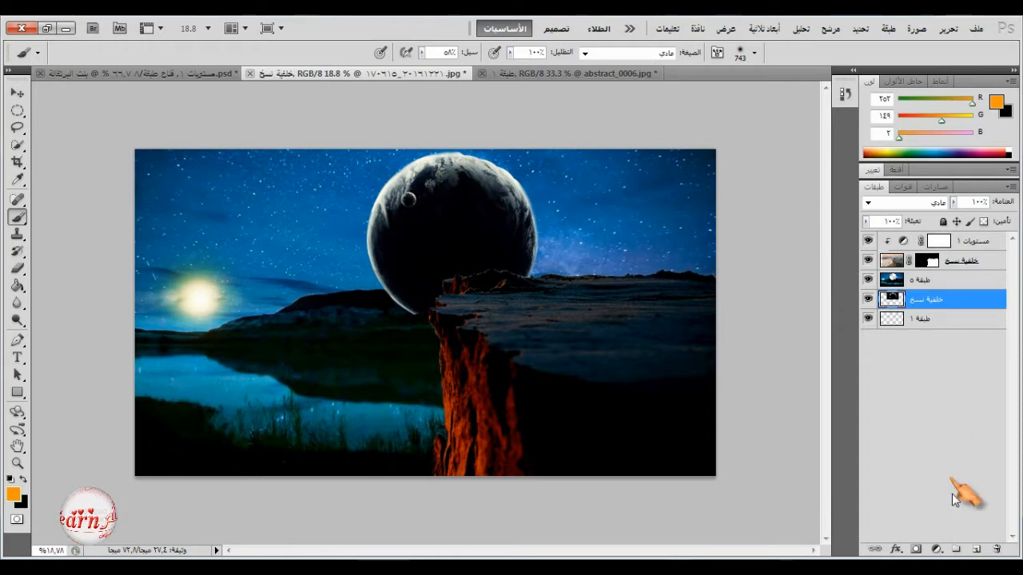
click(927, 280)
click(917, 549)
scroll(504, 177, up, 2)
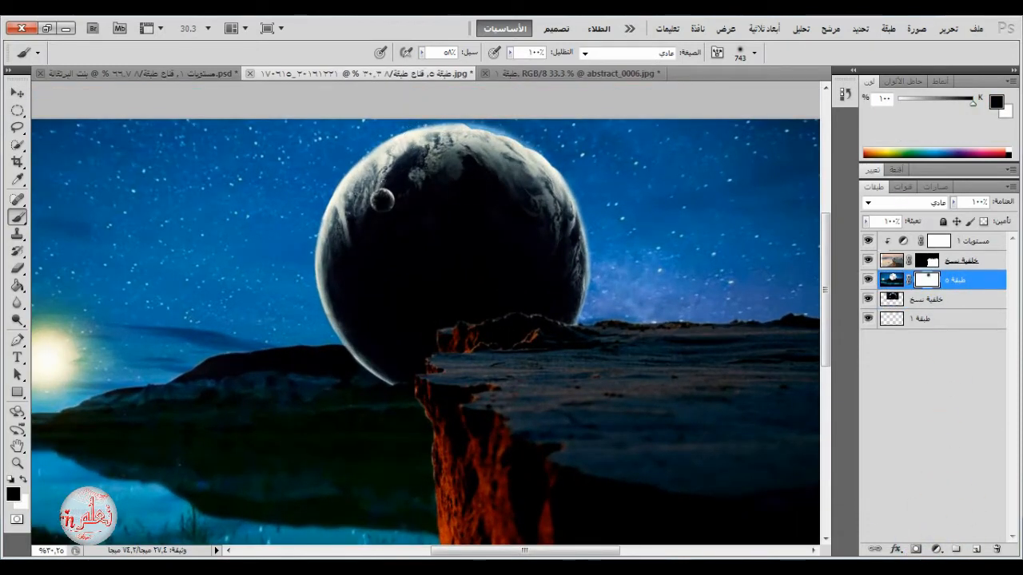
right_click(527, 189)
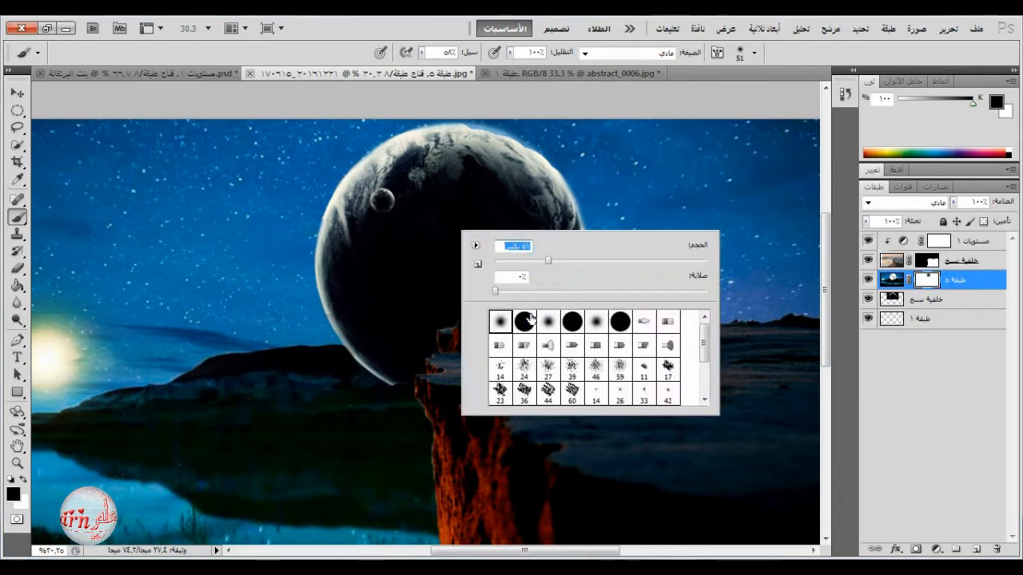
click(463, 138)
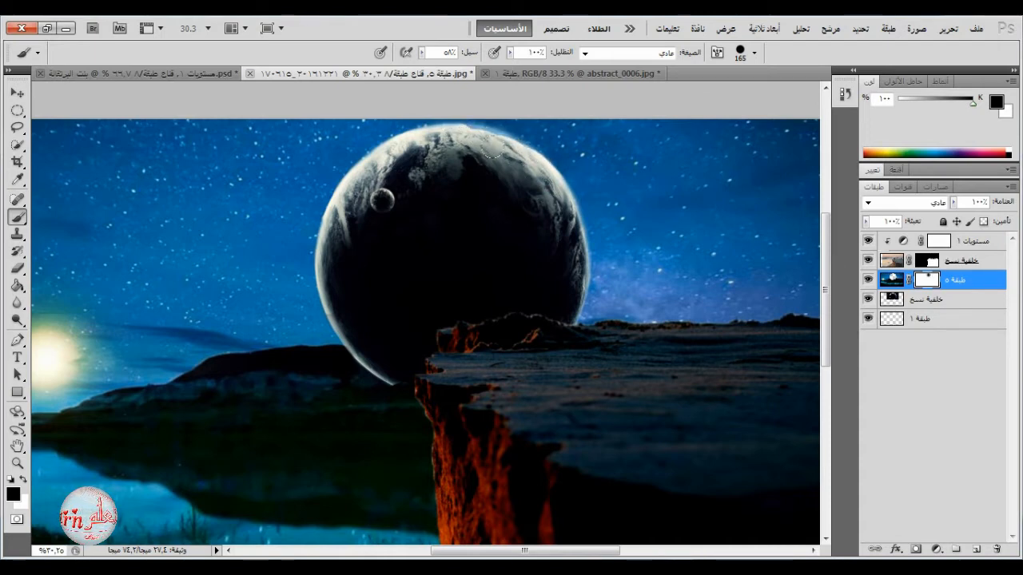
scroll(499, 158, up, 3)
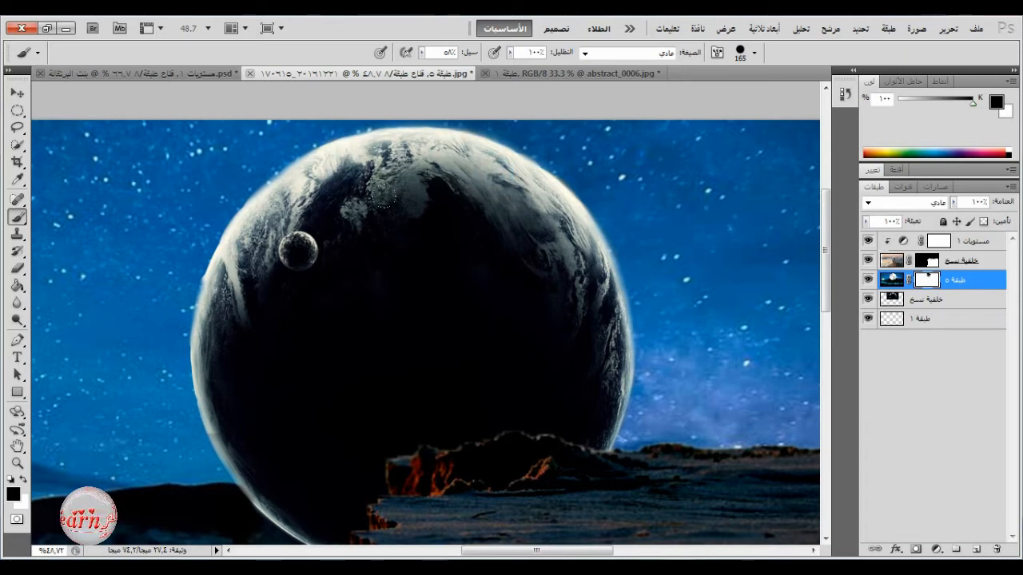
drag(201, 297, 227, 295)
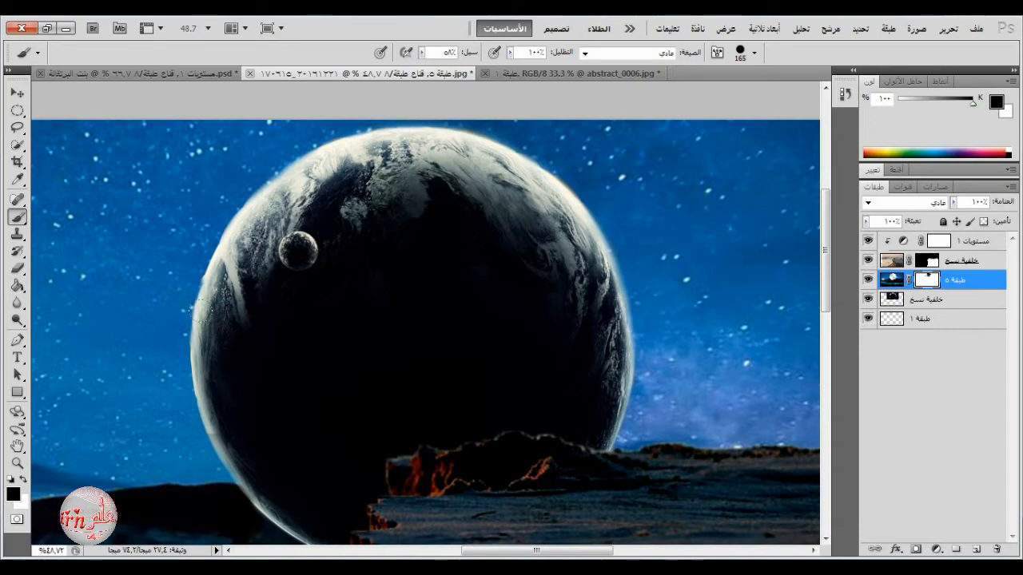
scroll(482, 327, down, 2)
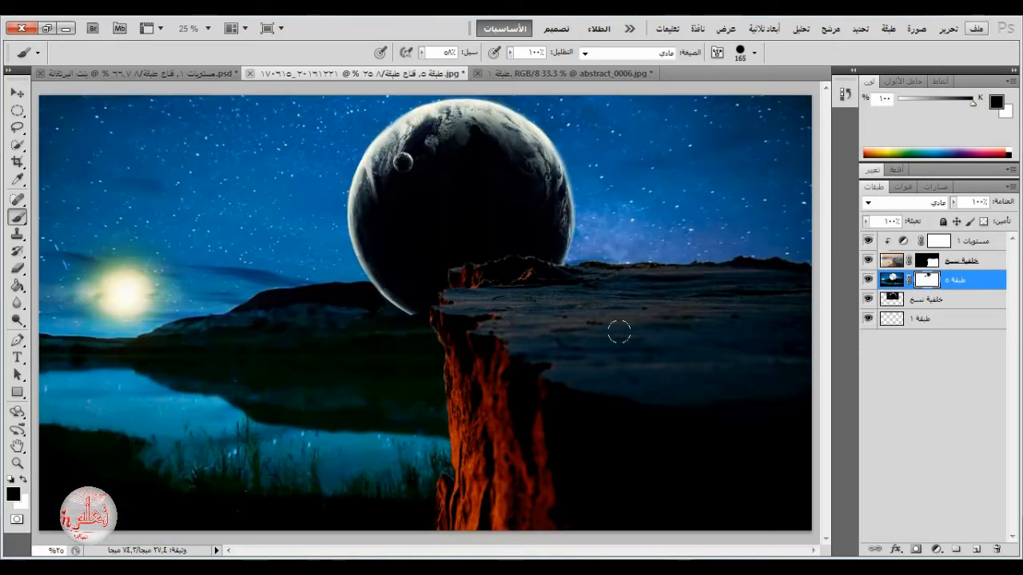
scroll(502, 330, down, 1)
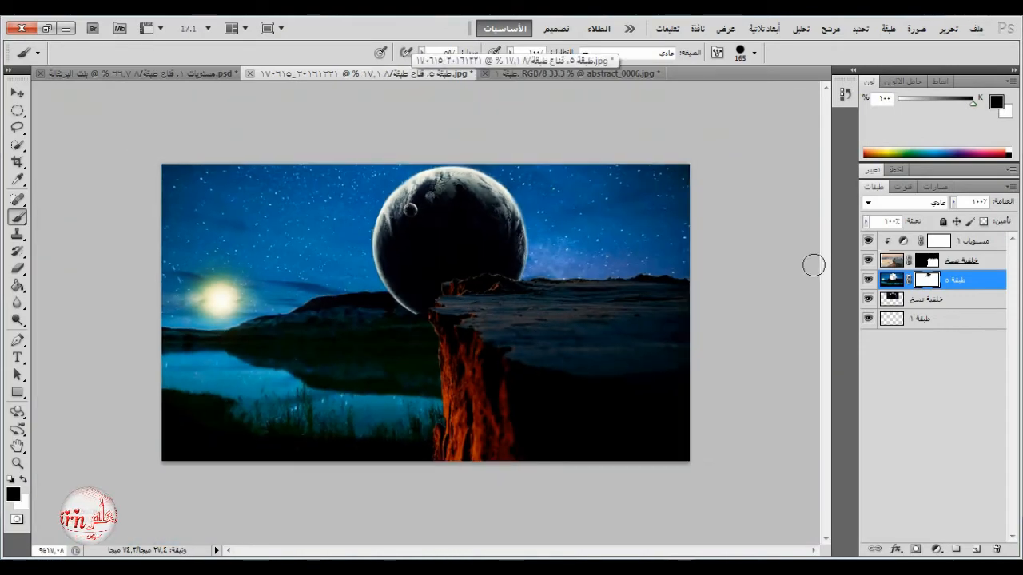
Close abstract_0006.jpg without saving, open original.png from the photo viewer and bring the seated girl into the composite above the cliff's Levels layer
click(484, 72)
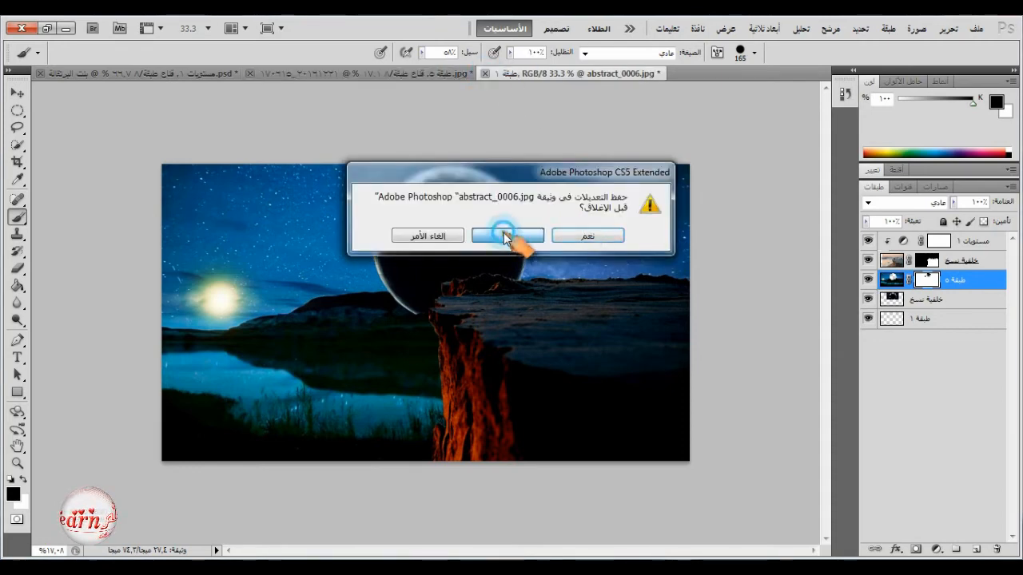
click(486, 251)
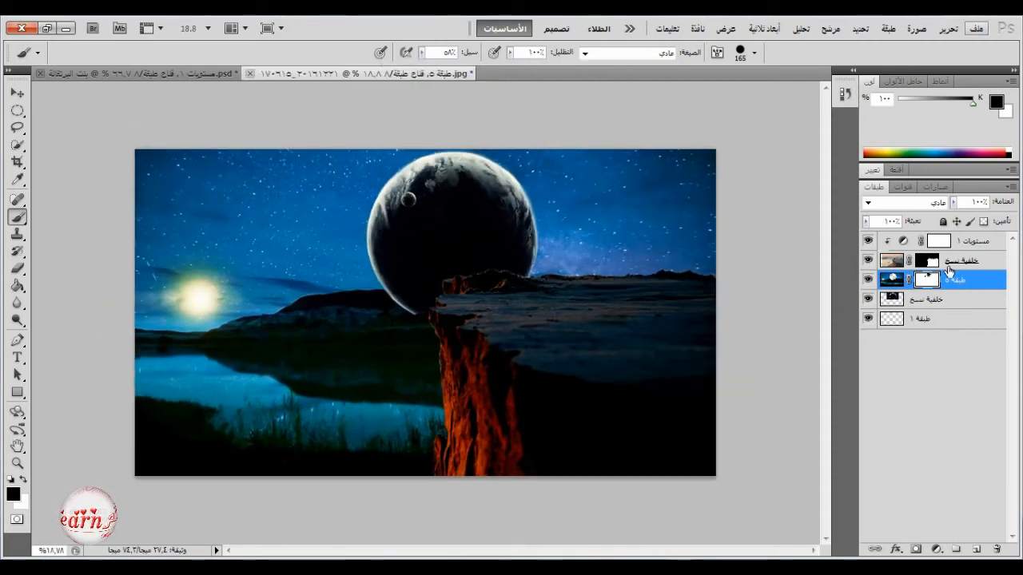
key(alt+period)
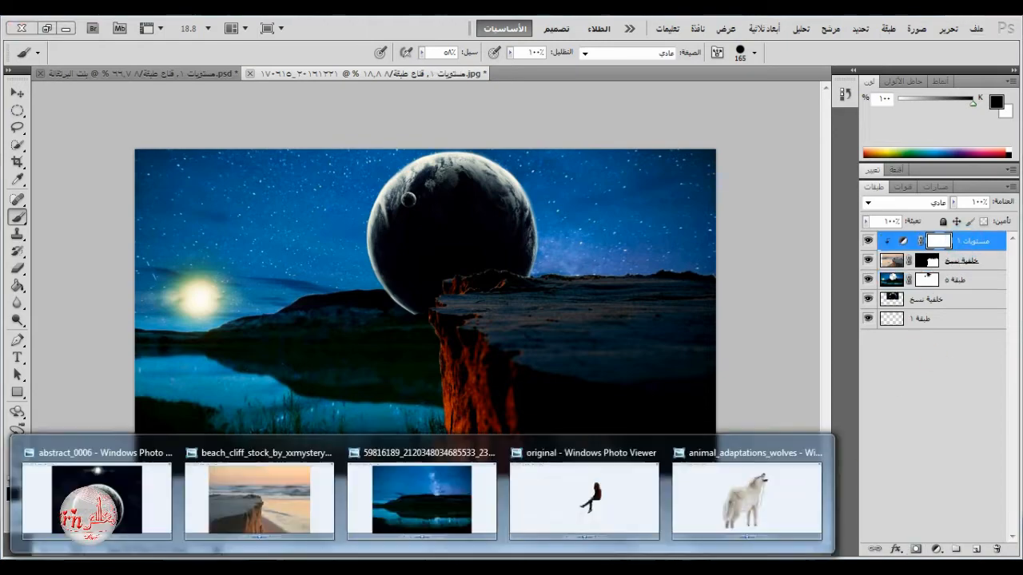
click(565, 495)
right_click(520, 327)
mouse_move(591, 336)
click(727, 368)
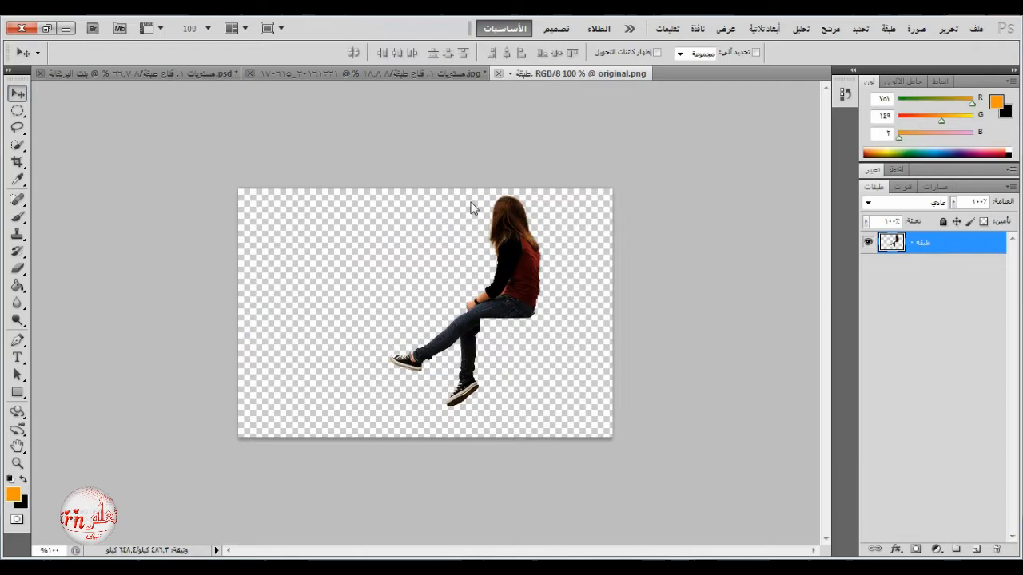
drag(471, 208, 457, 286)
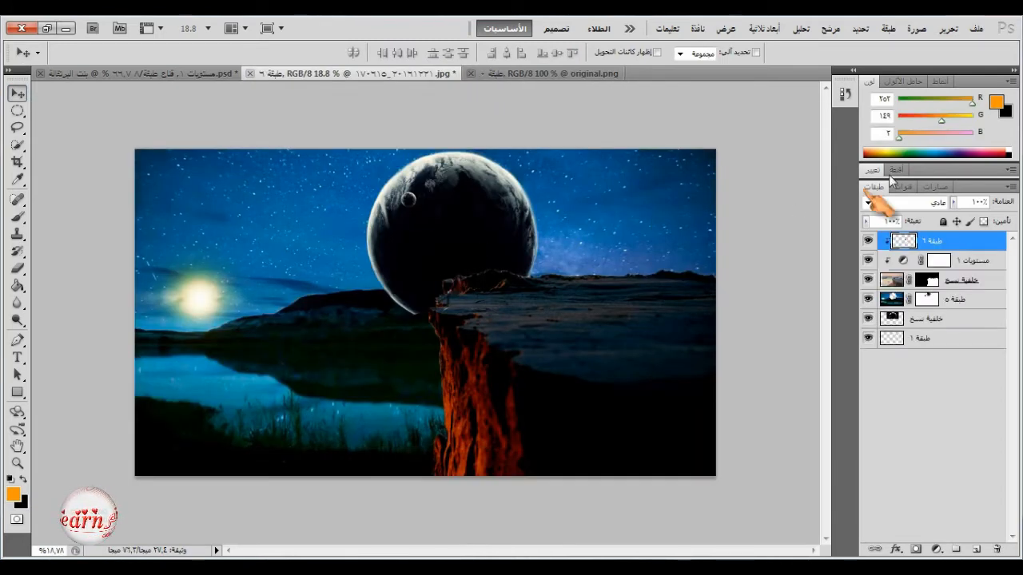
Enlarge the girl proportionally to about 303%, release her layer from the clipping and seat her on the cliff's edge
click(948, 29)
click(879, 272)
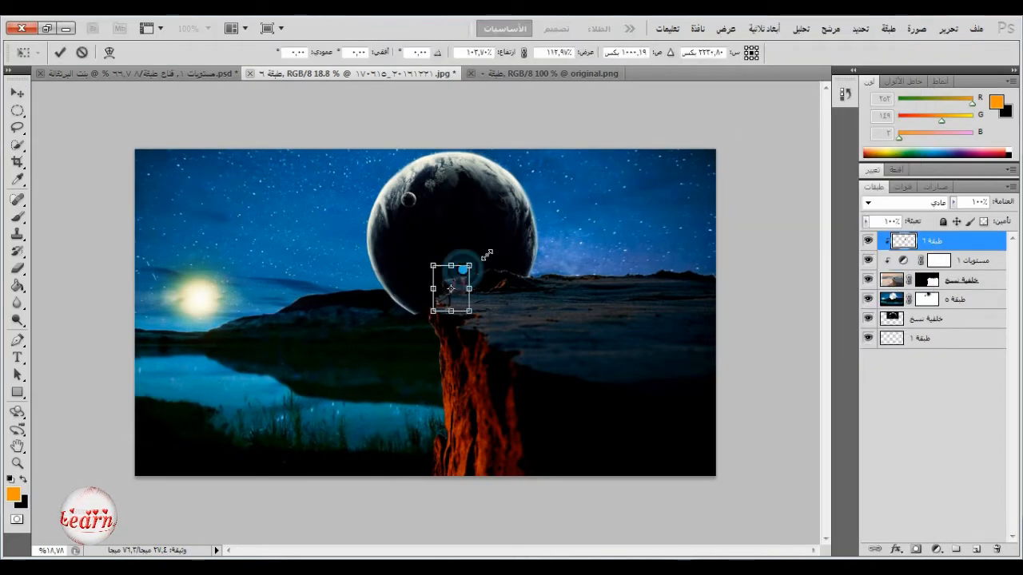
drag(486, 254, 534, 209)
click(524, 52)
drag(514, 256, 469, 286)
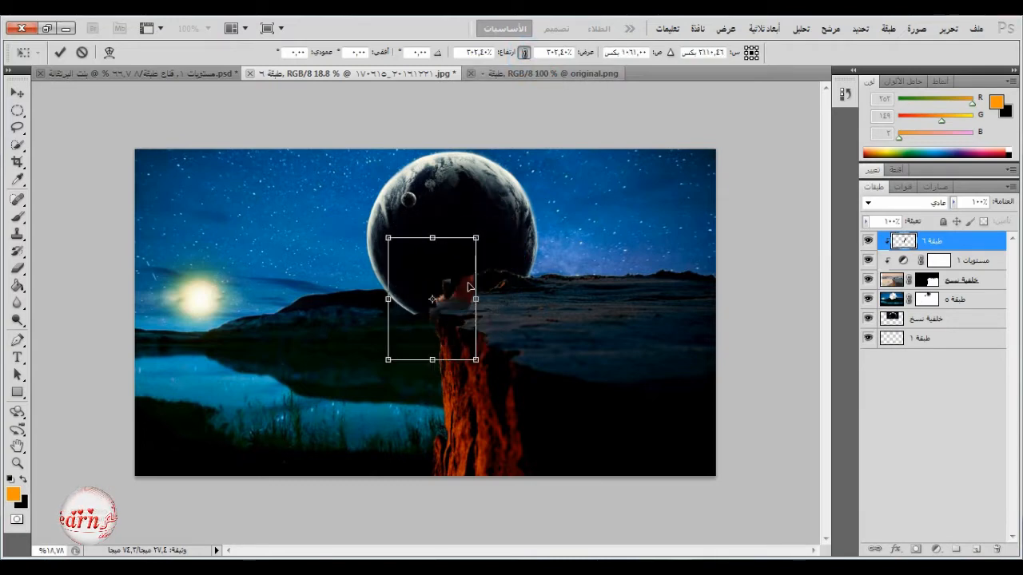
click(60, 52)
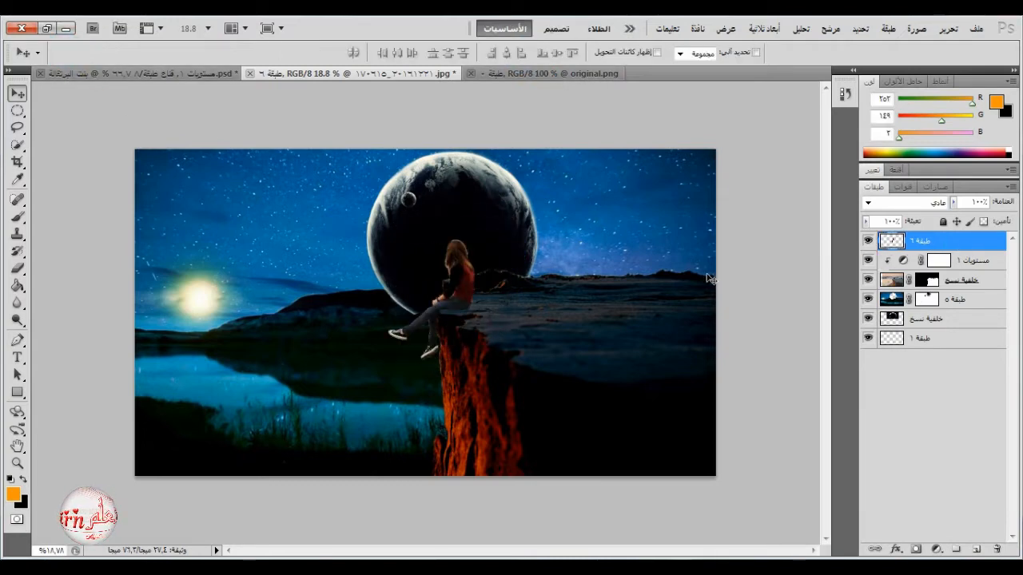
scroll(514, 324, up, 3)
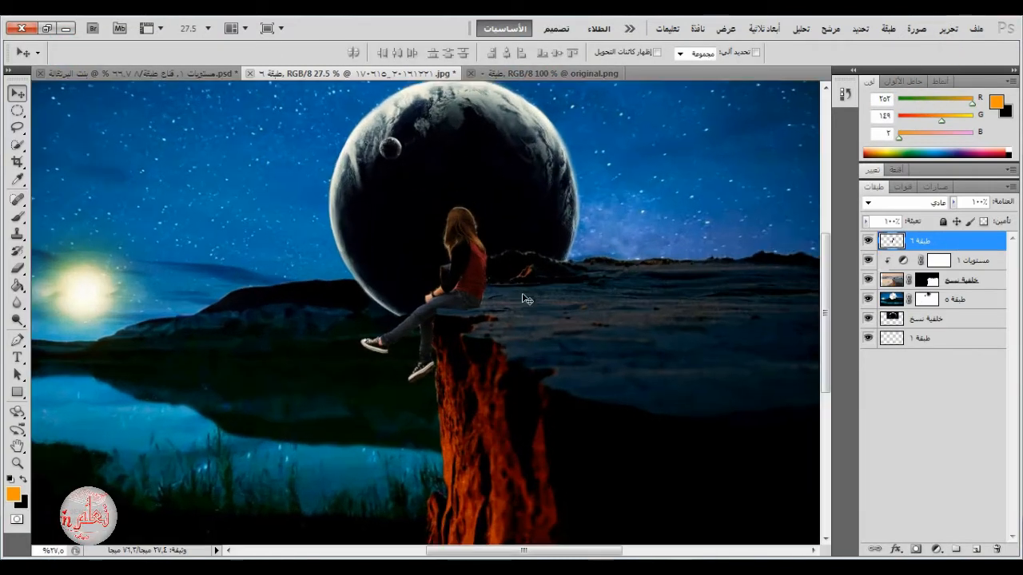
drag(461, 270, 469, 277)
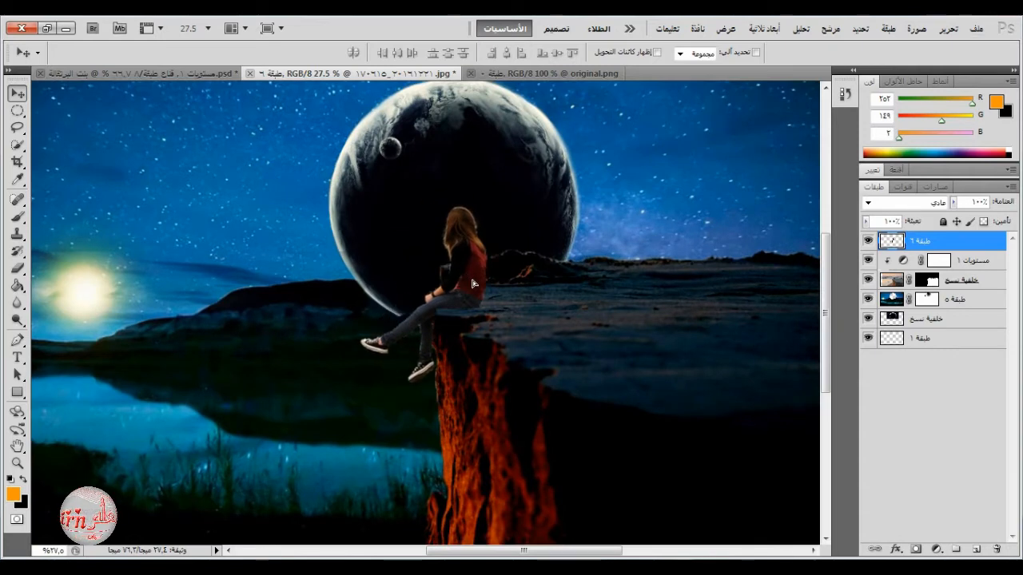
scroll(538, 308, down, 3)
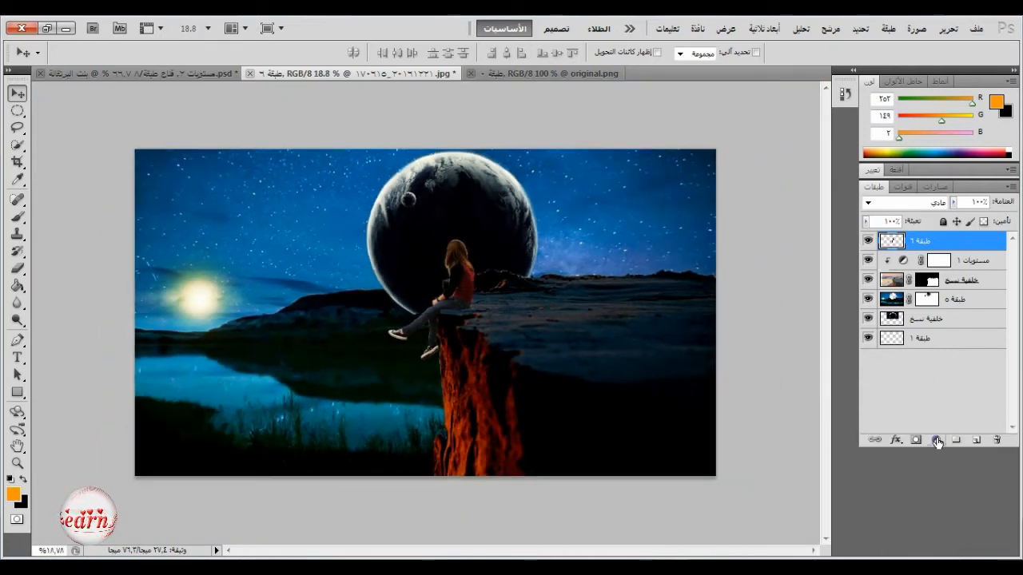
Add a Levels adjustment clipped to the girl's layer with black input 46 and white input 155, and compare it off and on
click(937, 440)
click(883, 232)
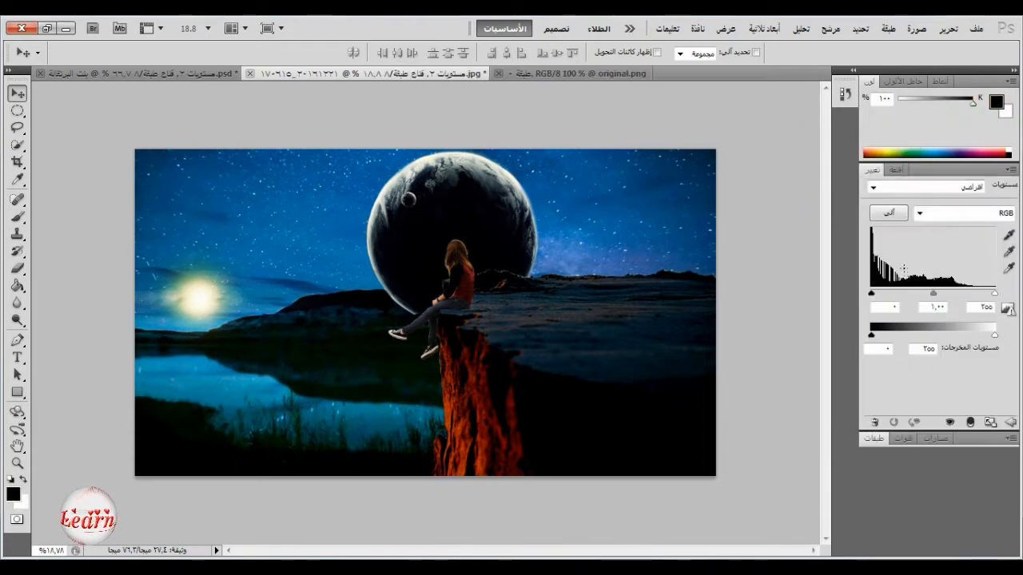
drag(874, 294, 894, 297)
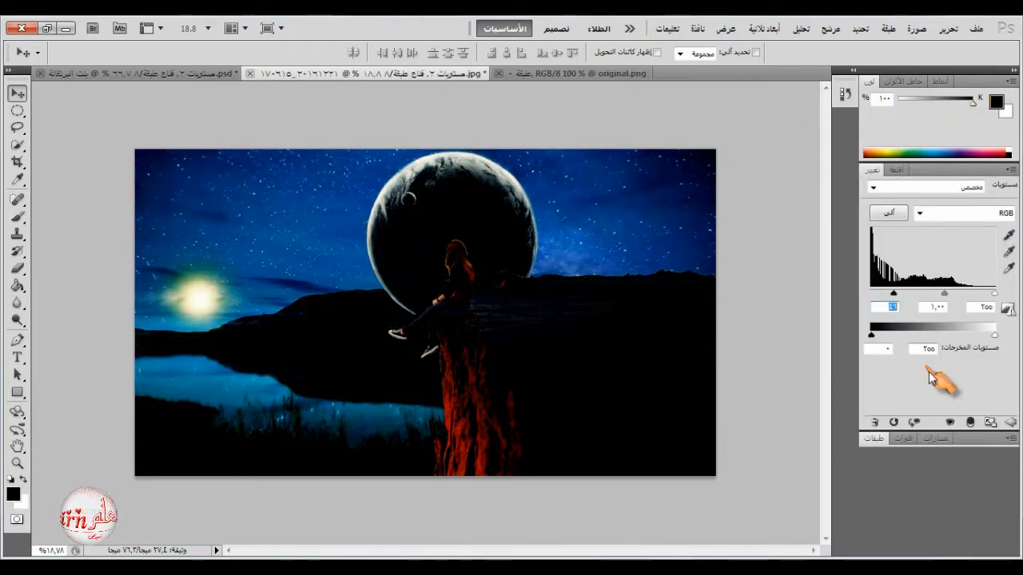
click(970, 423)
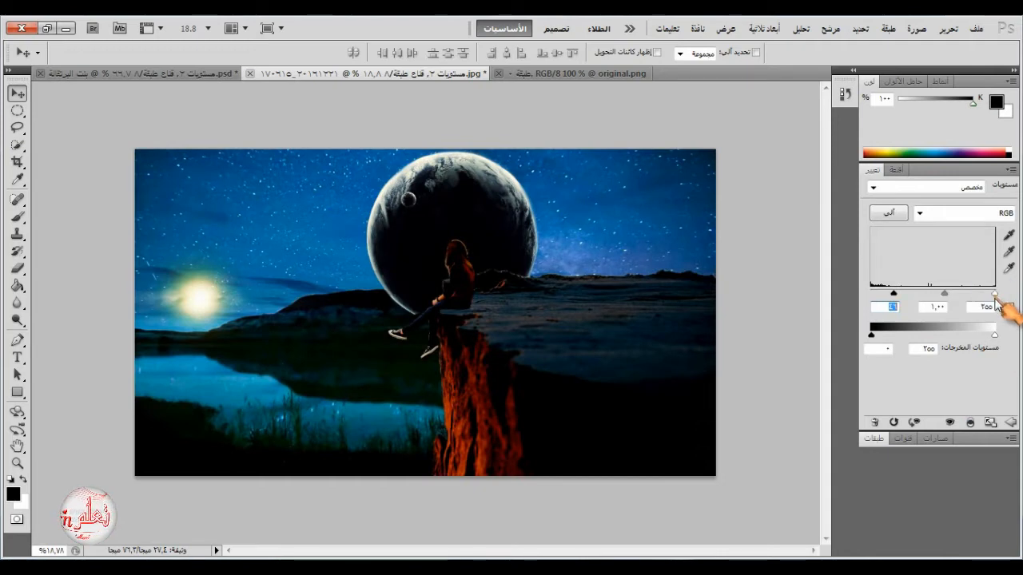
text(150)
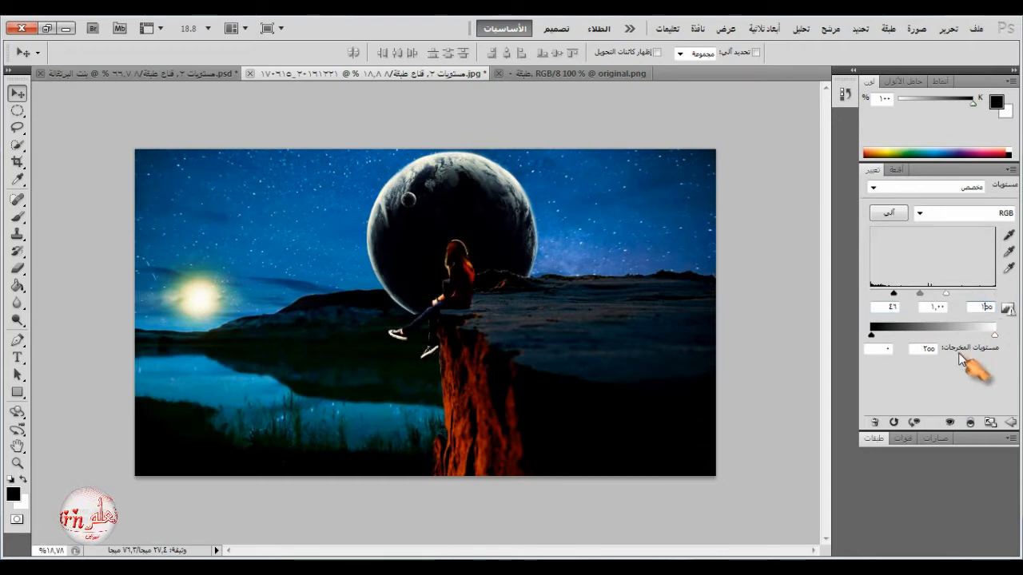
click(876, 439)
click(869, 242)
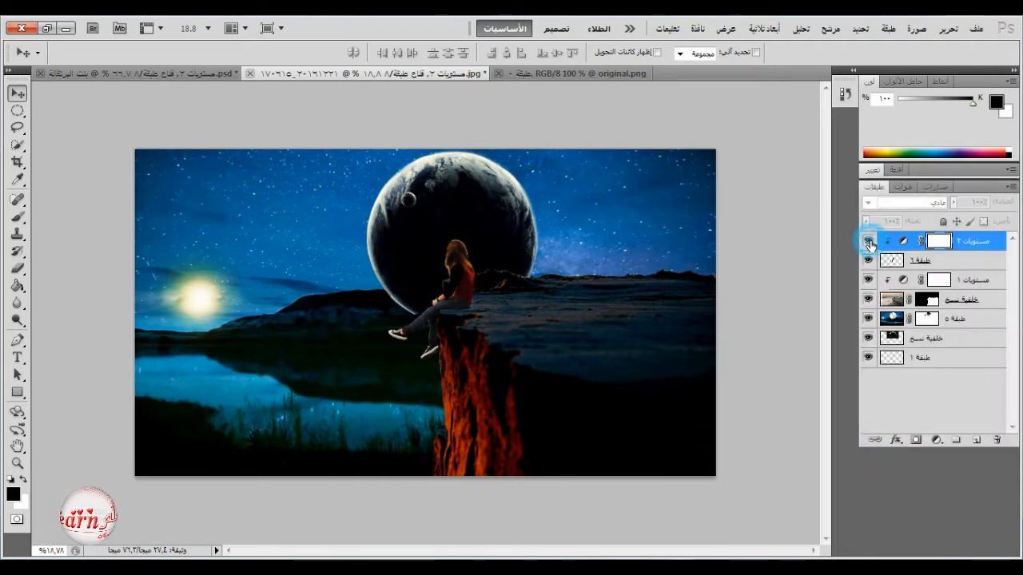
click(869, 241)
click(870, 241)
click(871, 242)
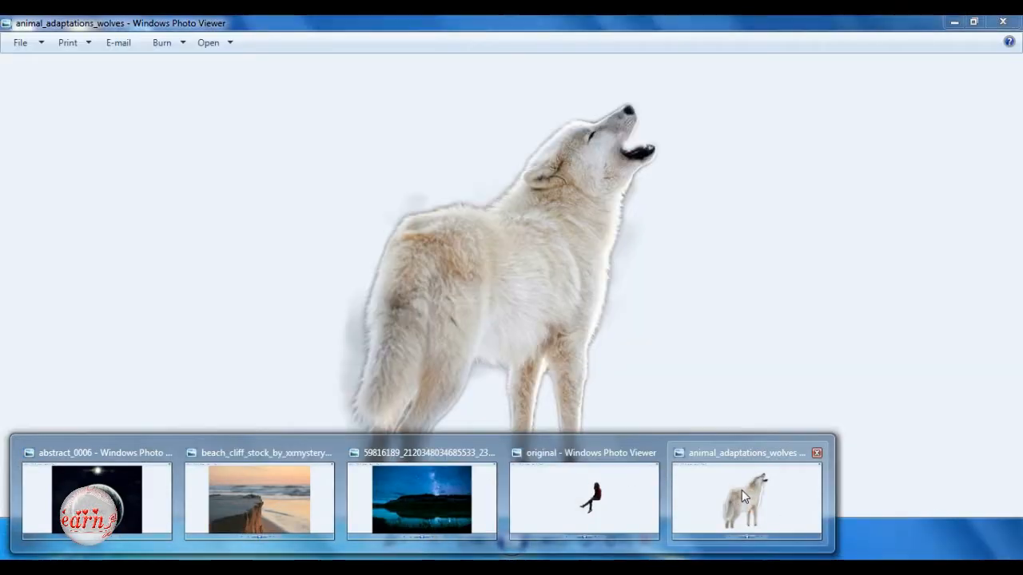
Bring the howling wolf from animal_adaptations_wolves.png into the composite as an unclipped top layer and close both source images
right_click(610, 314)
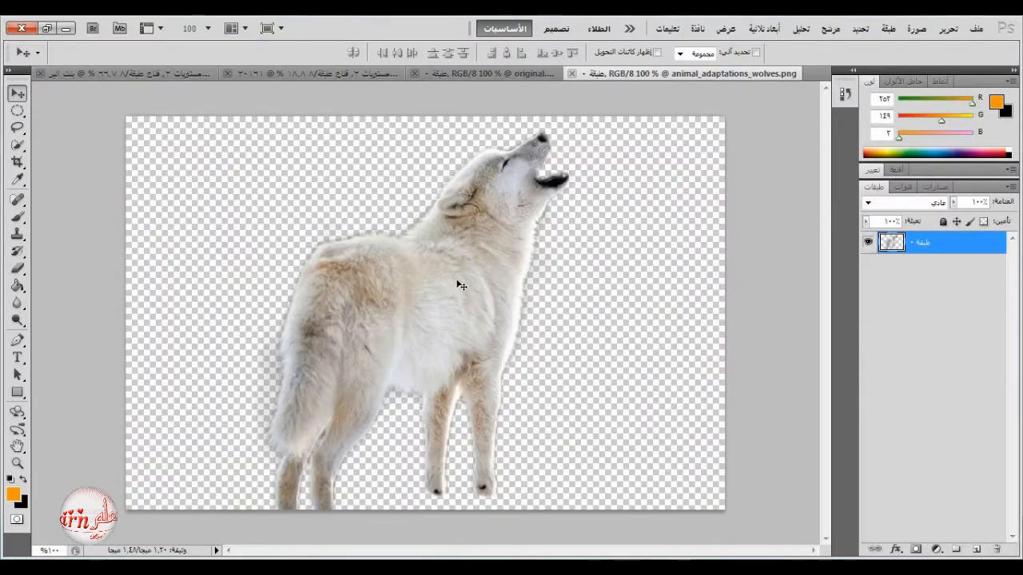
drag(457, 285, 542, 279)
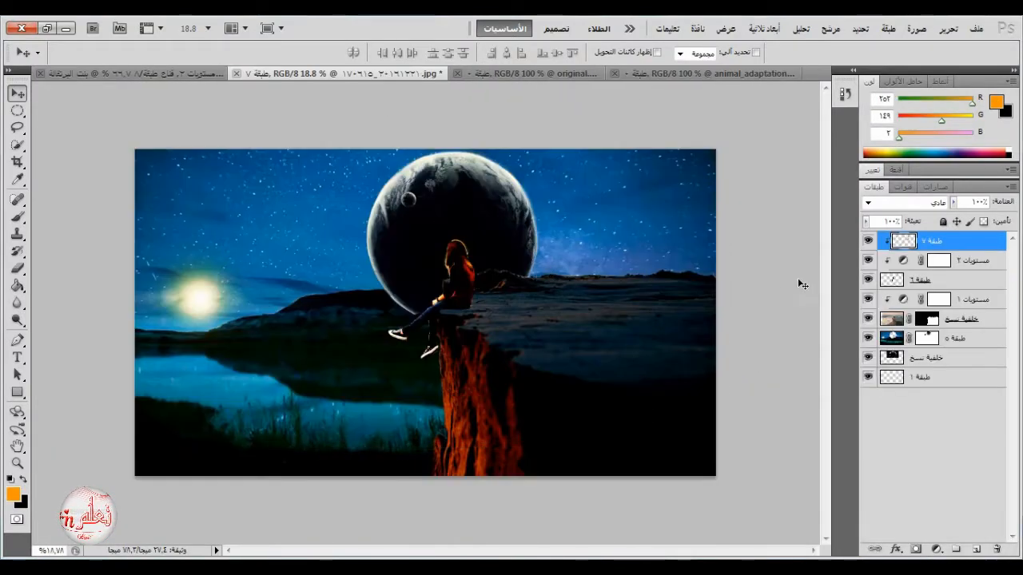
click(457, 73)
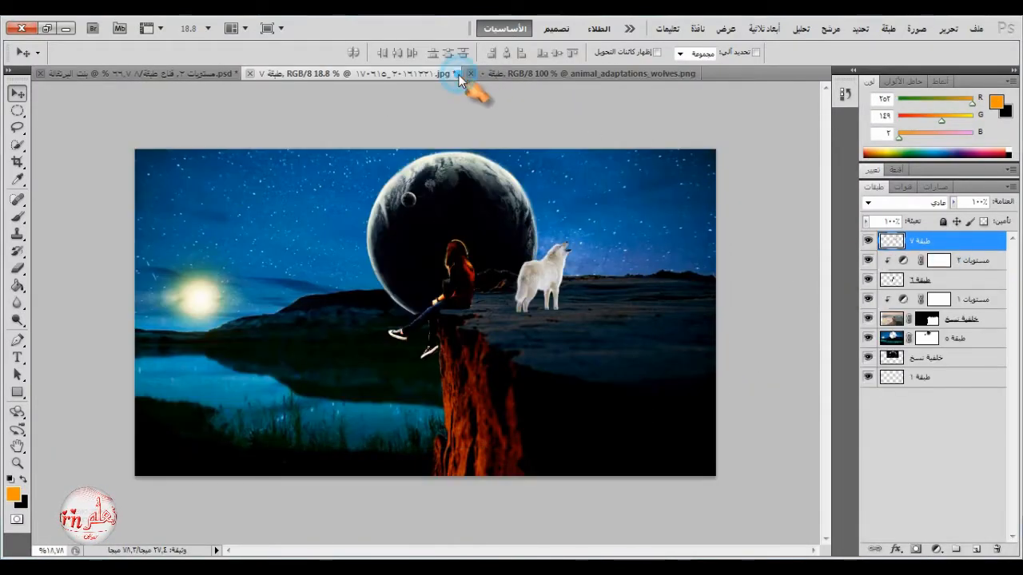
click(457, 73)
Flip the wolf horizontally and stand it on the cliff top behind the girl, beside the planet's edge
click(953, 29)
click(761, 301)
right_click(404, 290)
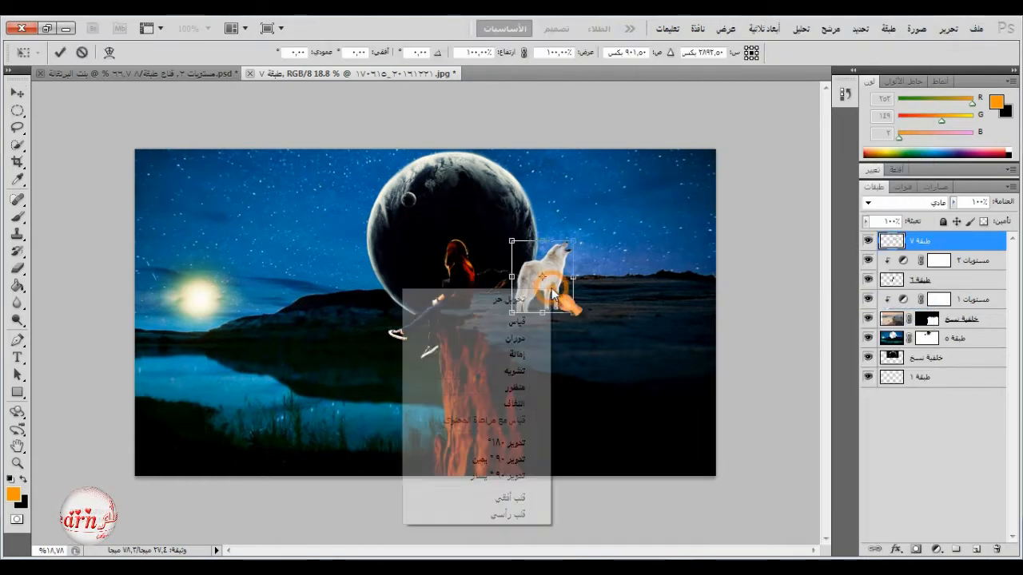
click(532, 499)
click(60, 52)
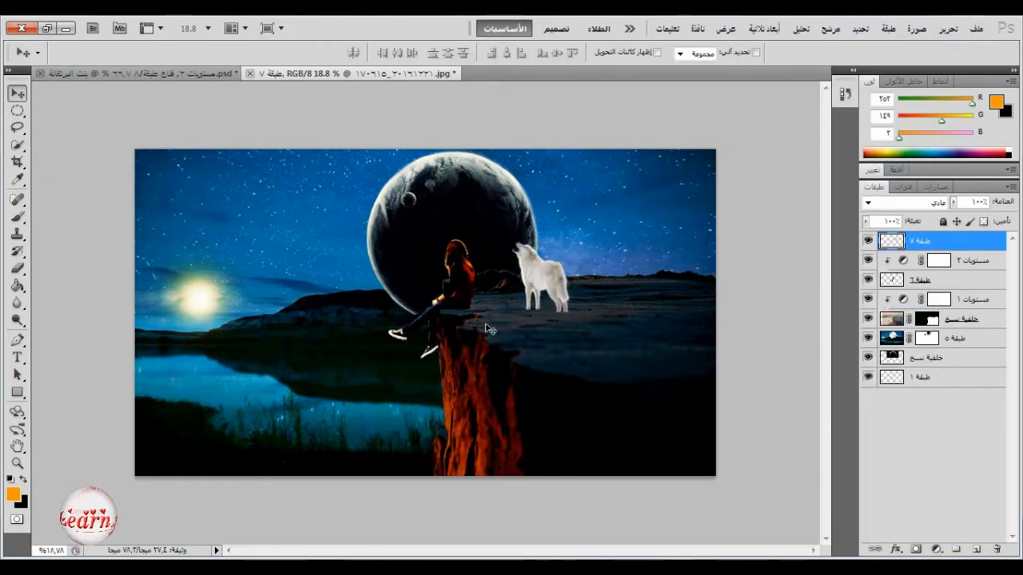
mouse_move(540, 284)
mouse_down()
mouse_move(545, 263)
mouse_move(552, 270)
mouse_up()
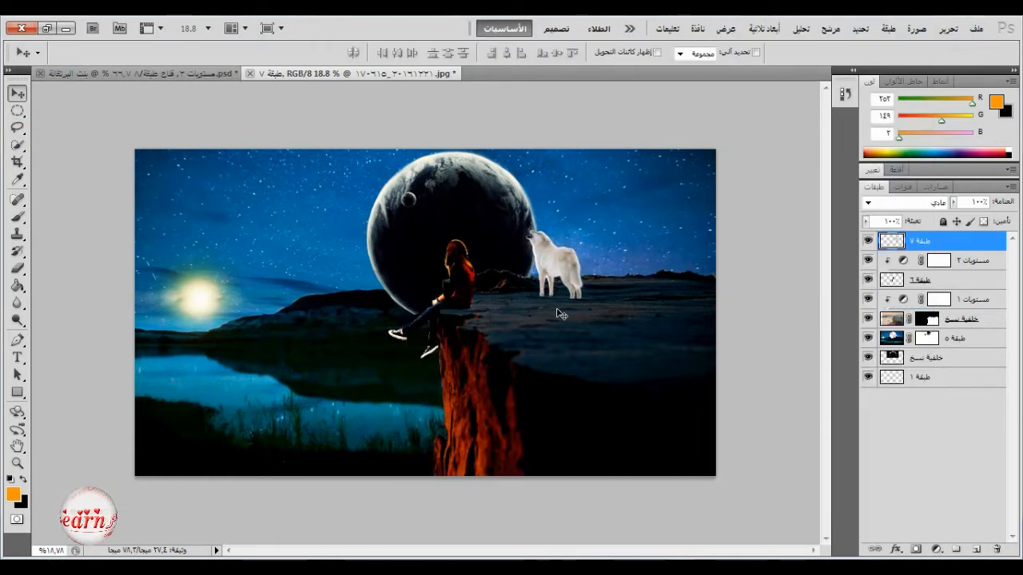
Shrink the wolf slightly and place it on the cliff top just beyond the planet's edge, facing the planet
click(949, 31)
click(771, 299)
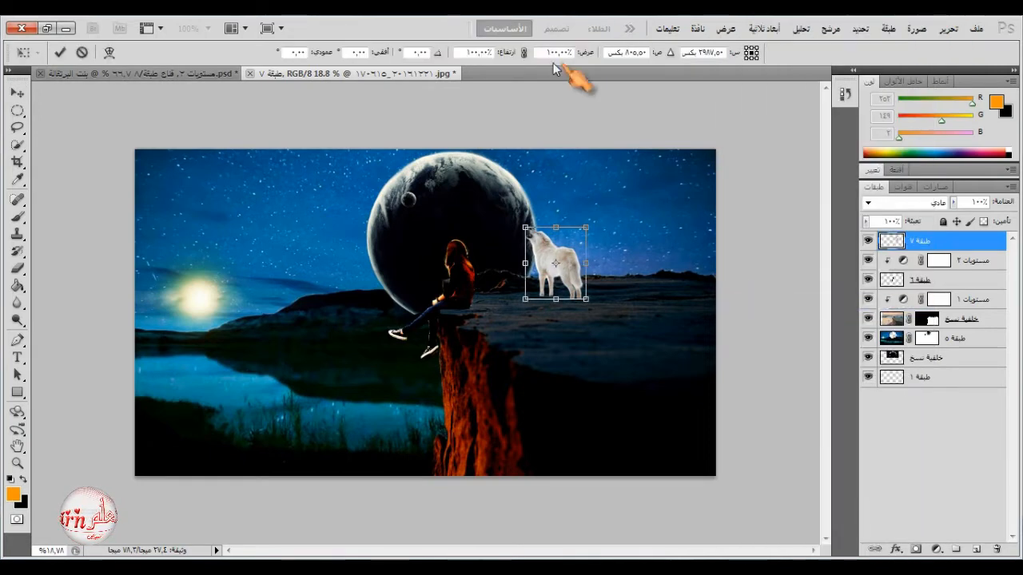
drag(526, 227, 532, 234)
click(60, 53)
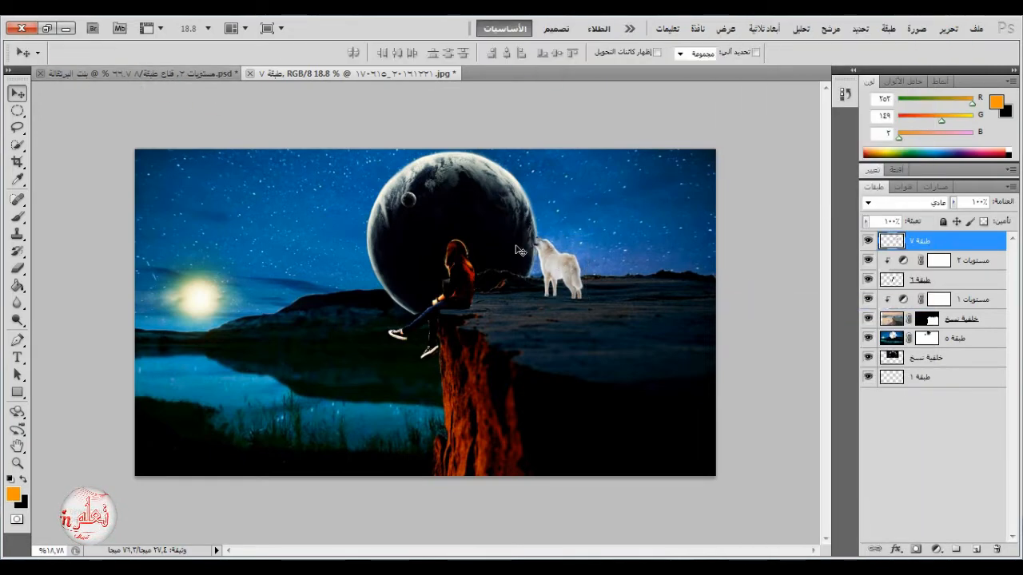
drag(553, 266, 563, 263)
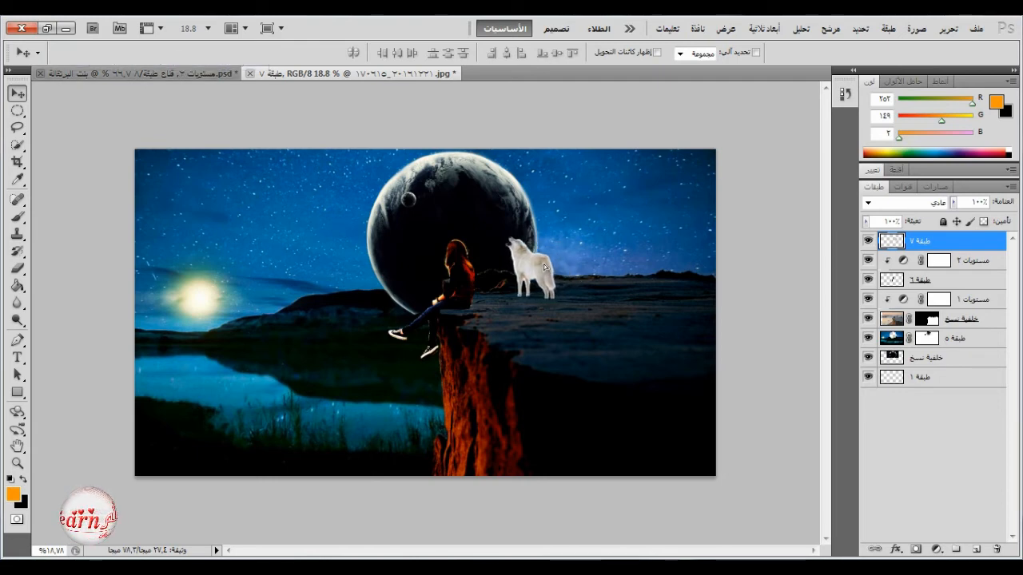
mouse_move(564, 268)
mouse_down()
mouse_move(581, 261)
mouse_move(580, 276)
mouse_up()
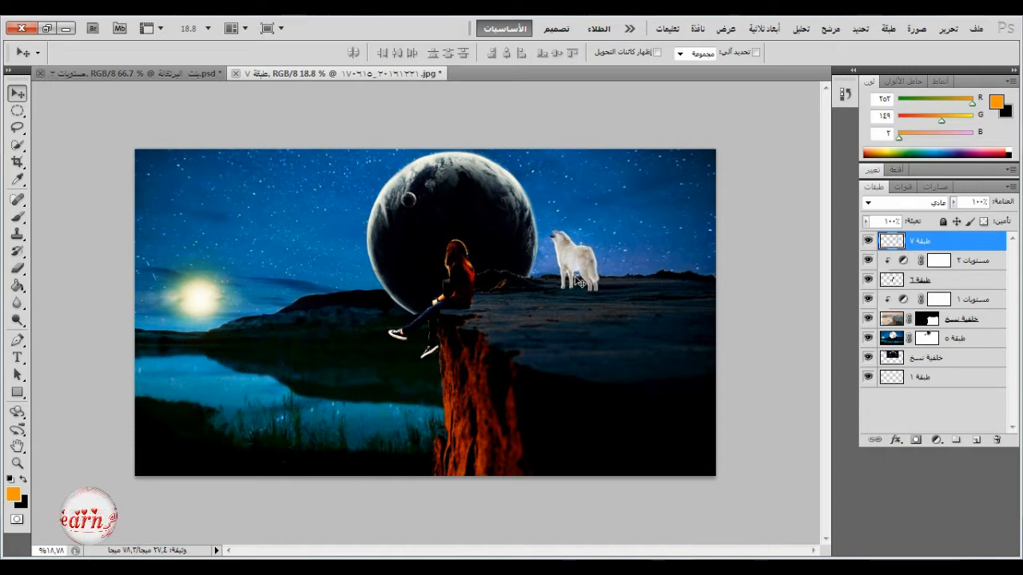
Add a Levels adjustment clipped to the wolf's layer with black input 107 and white input 228
click(959, 442)
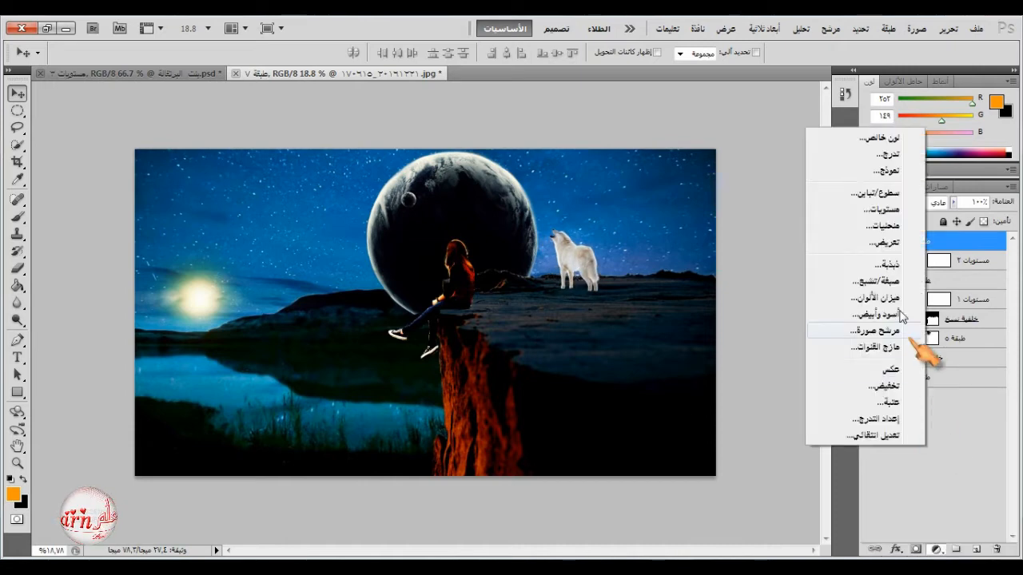
click(907, 224)
drag(873, 294, 916, 295)
click(970, 422)
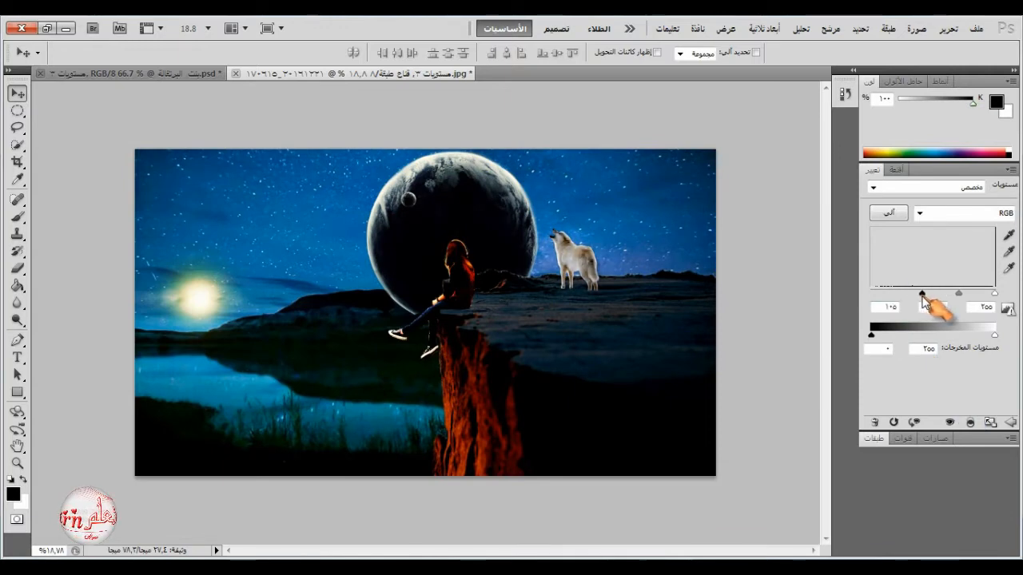
drag(996, 294, 980, 294)
click(990, 307)
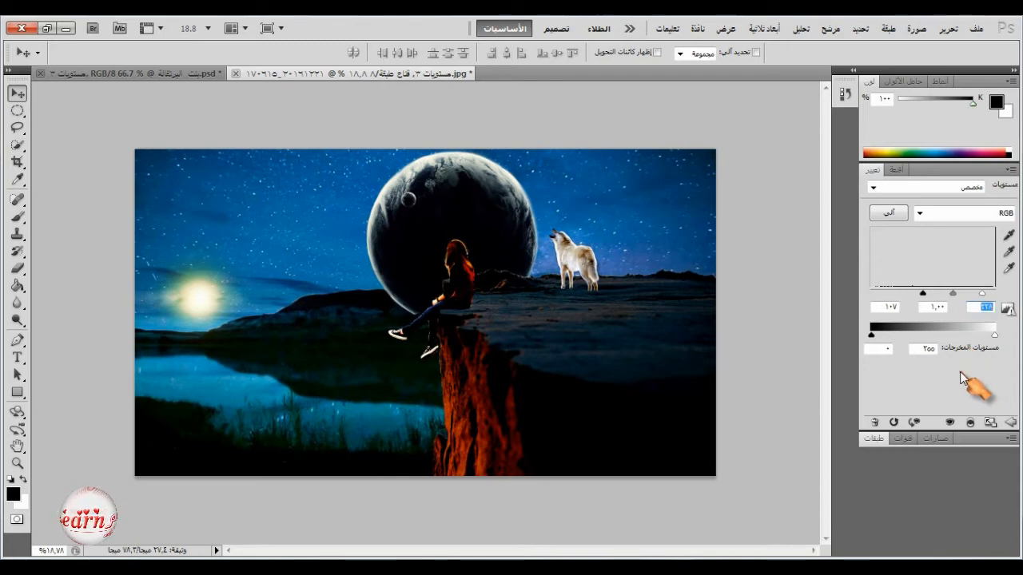
click(883, 439)
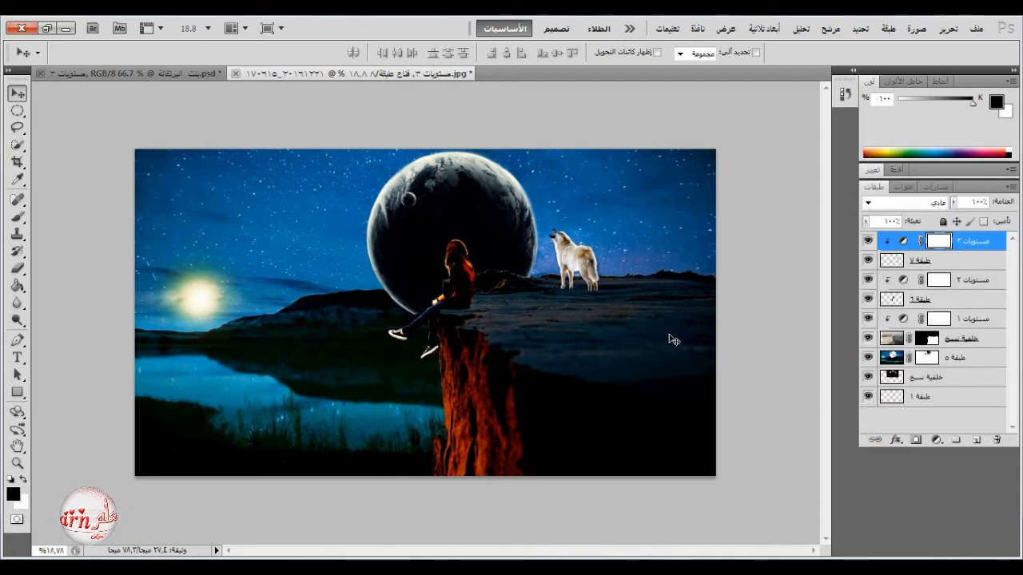
Add an empty layer above the girl's Levels adjustment and load the girl's outline as a selection
key(ctrl+plus)
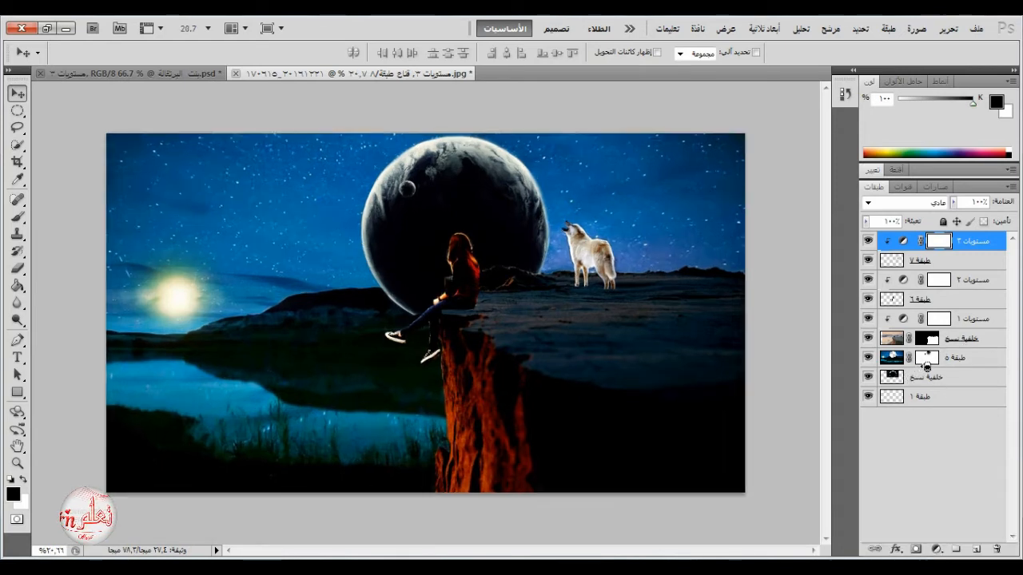
key(ctrl+plus)
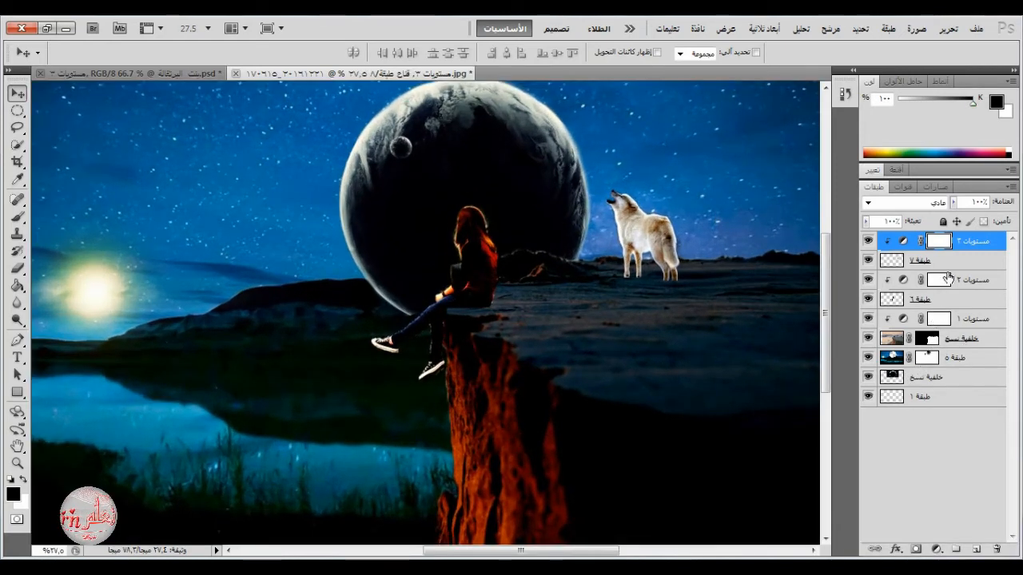
click(958, 280)
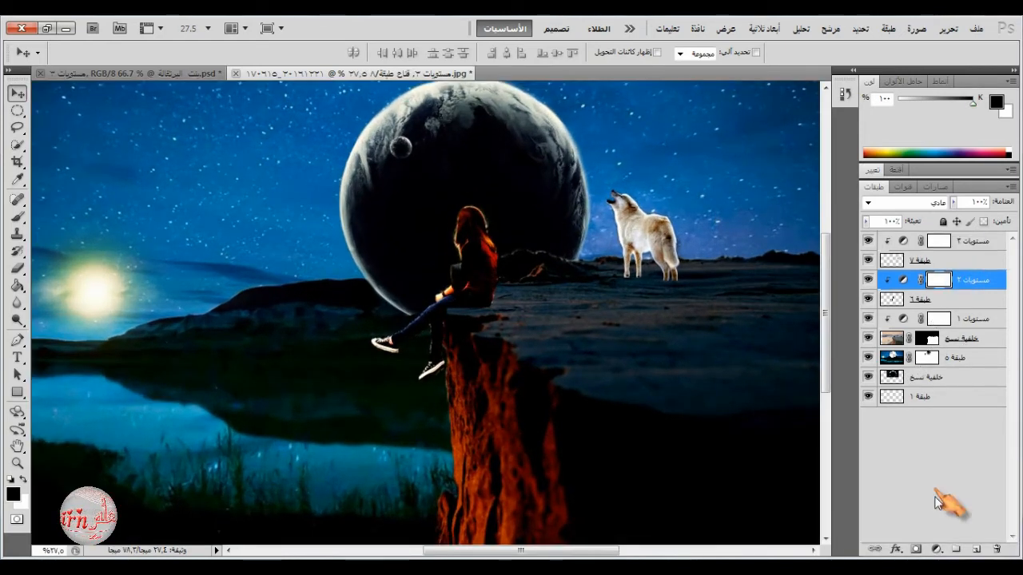
click(975, 550)
ctrl+click(892, 318)
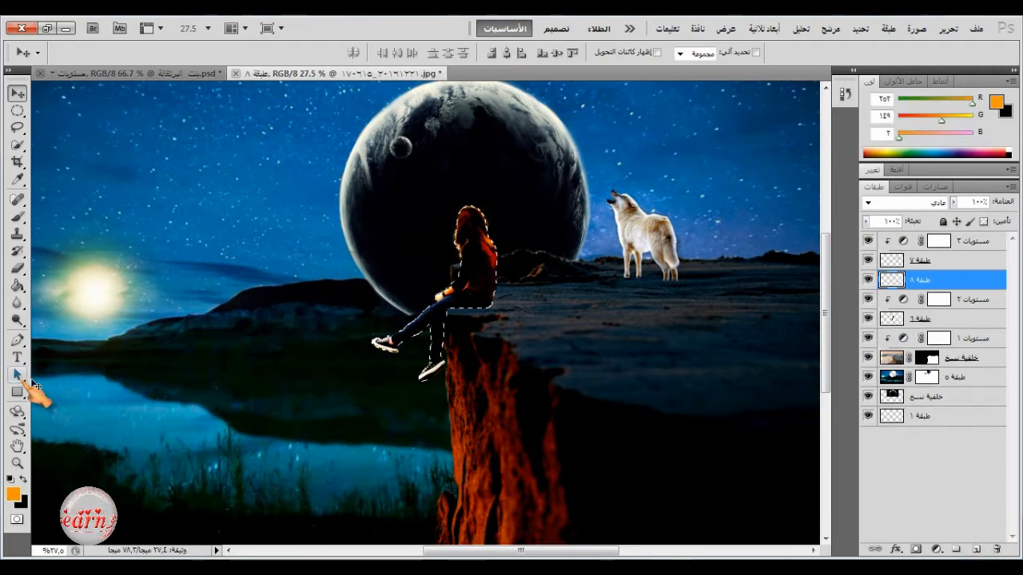
Set the Brush flow to 10%, brush orange along the girl's shoe edge and set the new layer's blend mode to Overlay
click(16, 218)
scroll(376, 384, up, 9)
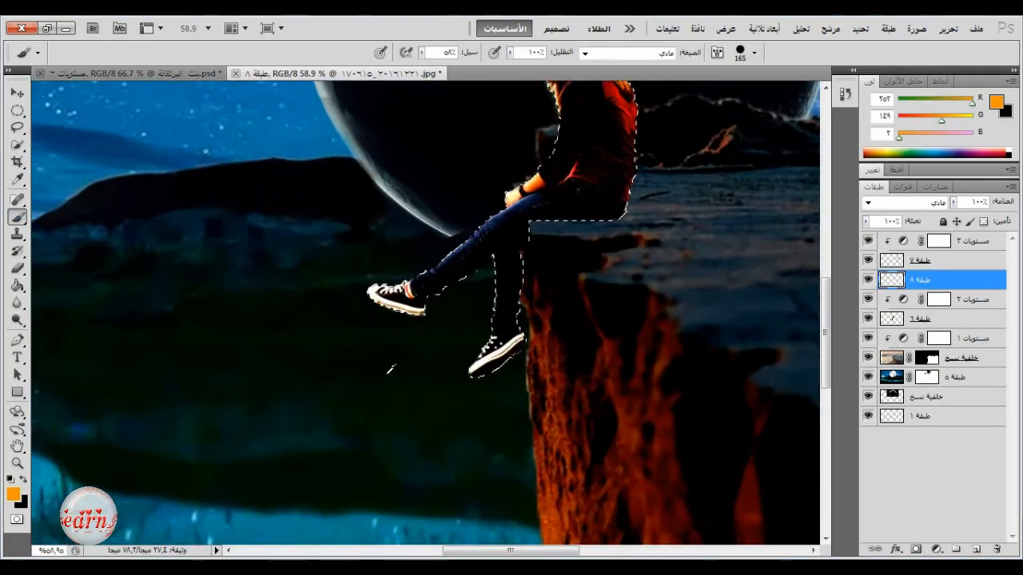
click(422, 53)
click(387, 69)
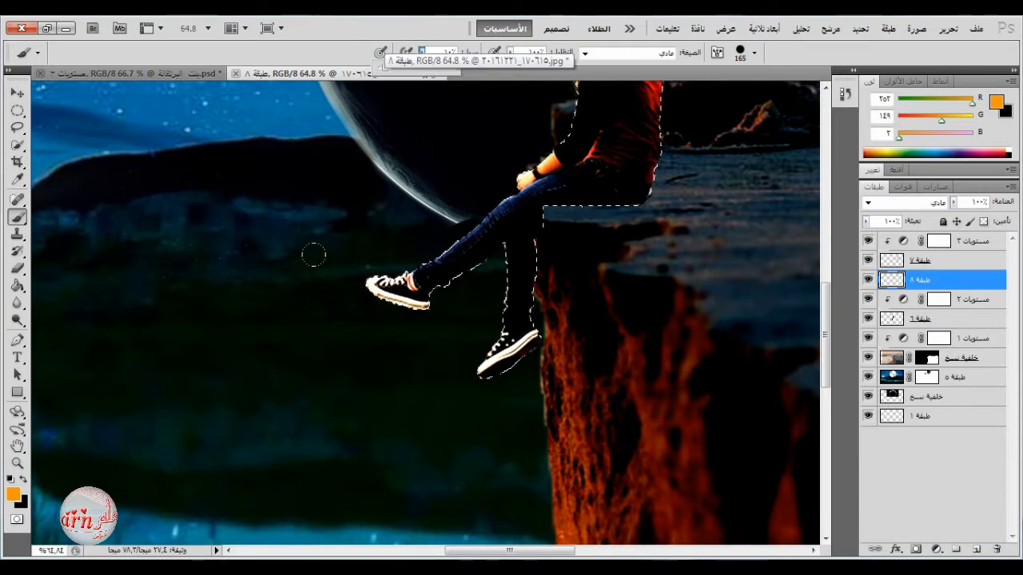
mouse_move(335, 283)
mouse_down()
mouse_move(389, 312)
mouse_move(393, 287)
mouse_up()
click(911, 205)
click(929, 209)
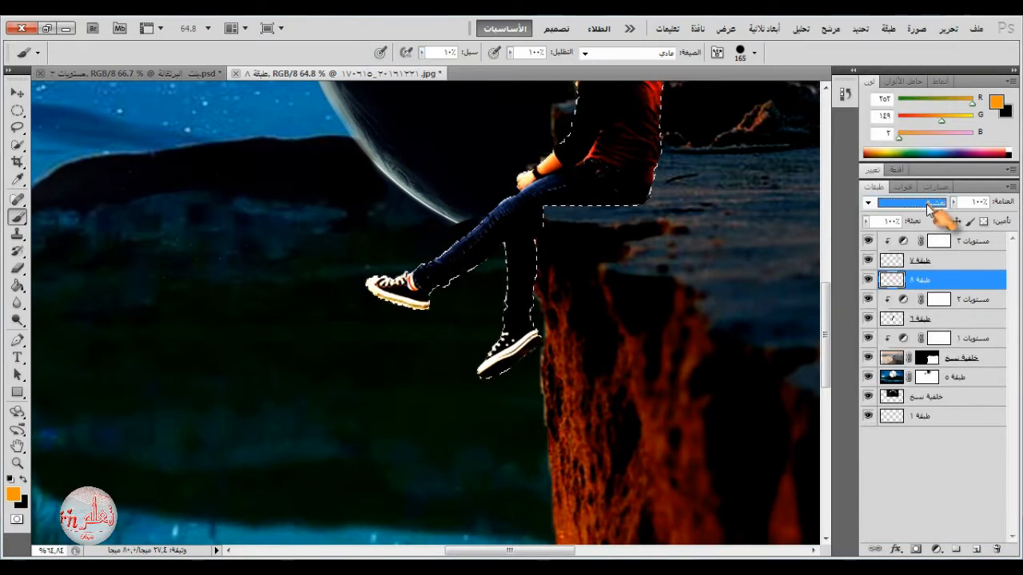
Paint orange light along the girl's legs, body and hair inside the selection, and deselect
drag(438, 202, 489, 257)
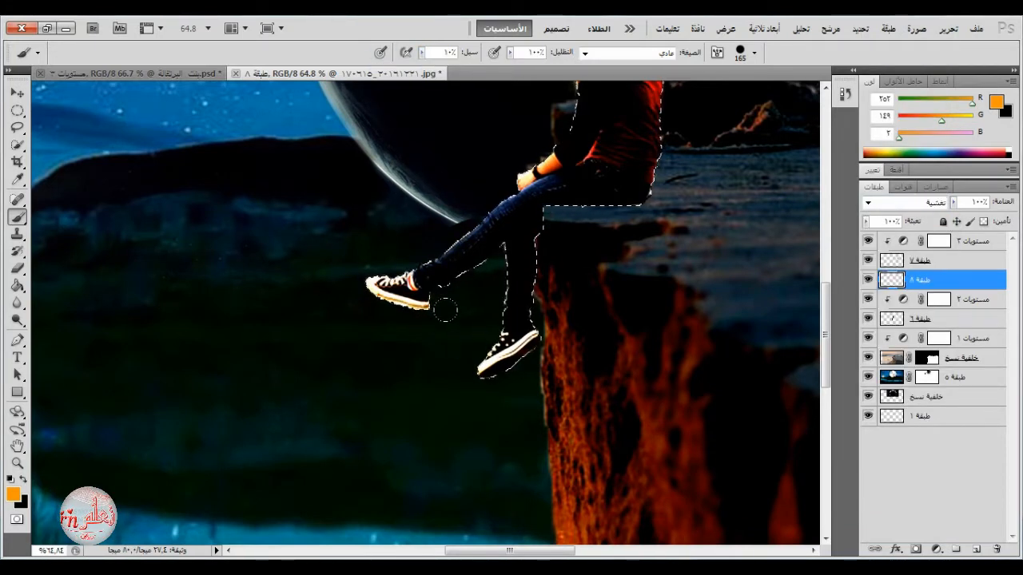
scroll(454, 129, up, 3)
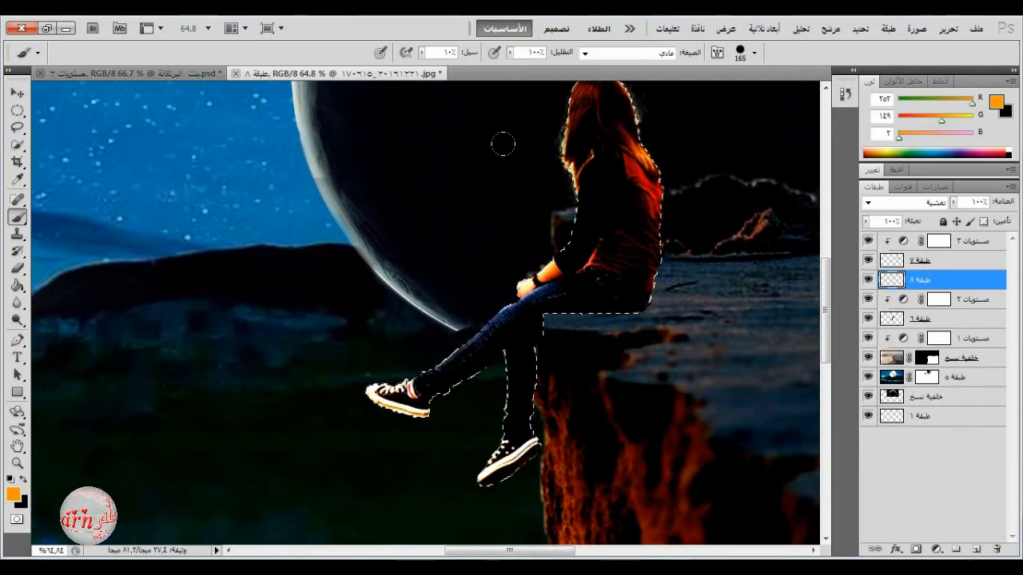
scroll(498, 144, up, 2)
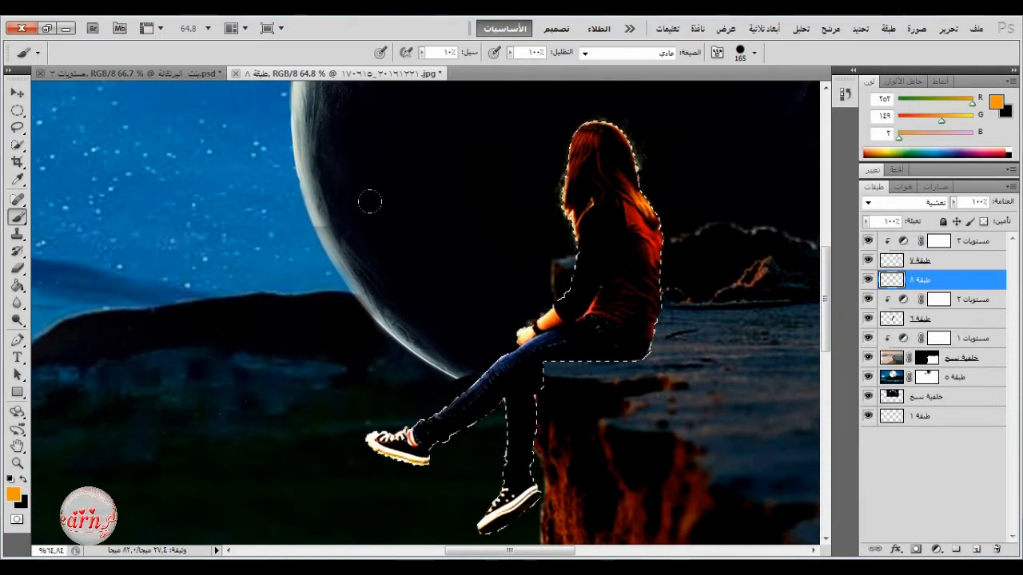
click(17, 110)
click(328, 340)
scroll(398, 370, down, 3)
scroll(827, 388, down, 1)
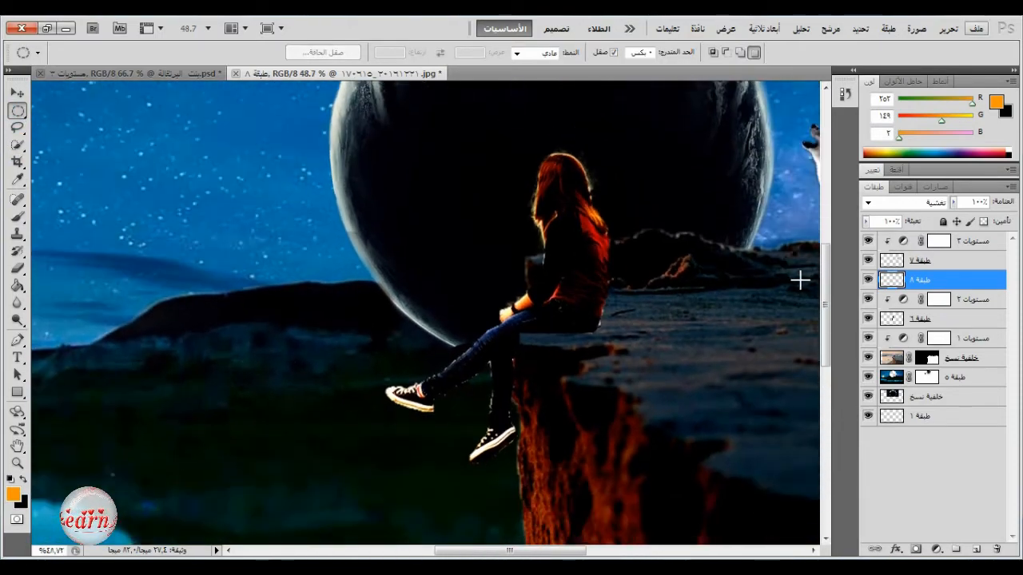
Load the wolf's outline as a selection and add an empty layer for its light
scroll(789, 290, down, 5)
scroll(706, 257, up, 3)
scroll(706, 257, up, 2)
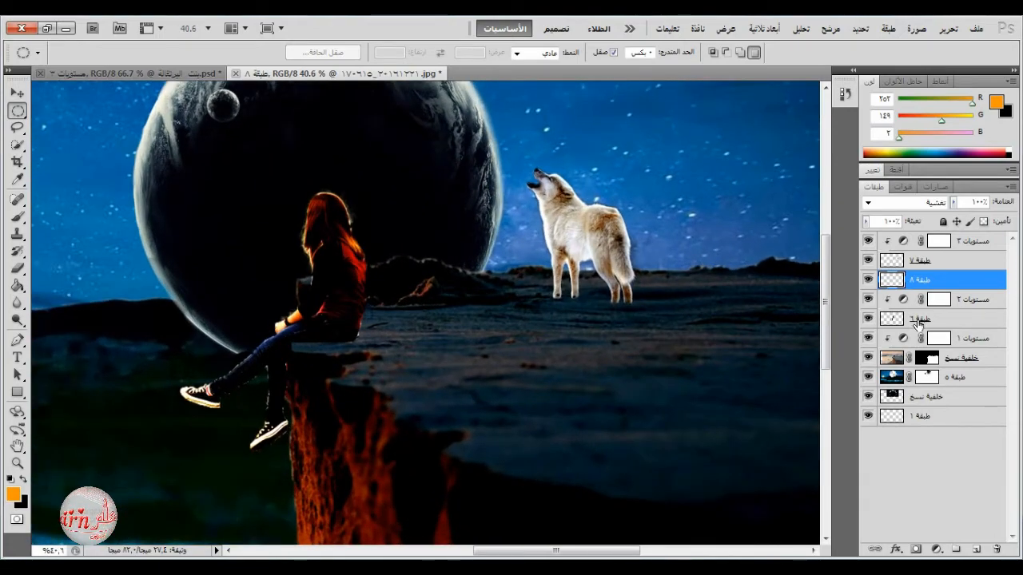
click(869, 261)
click(869, 260)
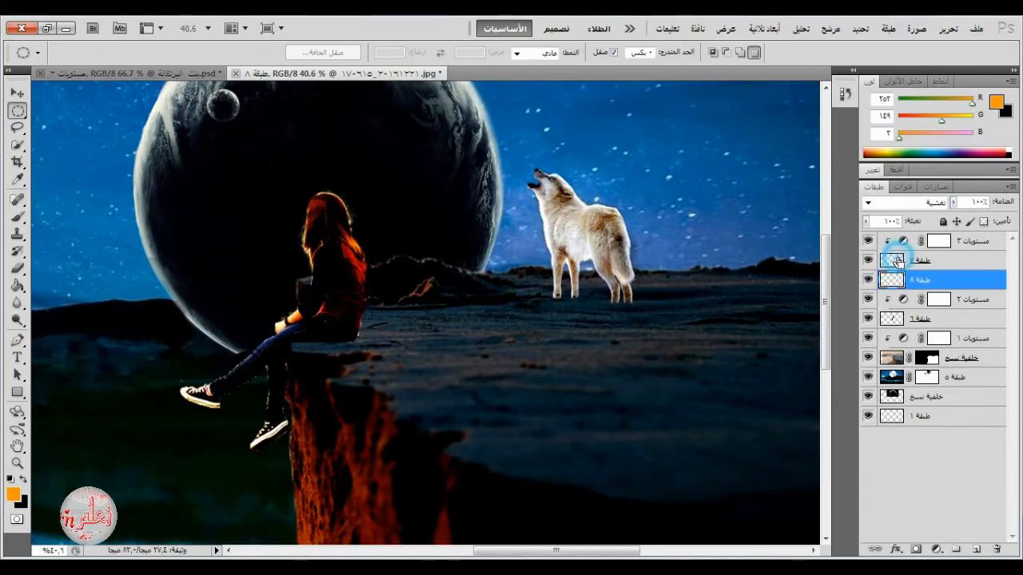
ctrl+click(895, 261)
click(977, 549)
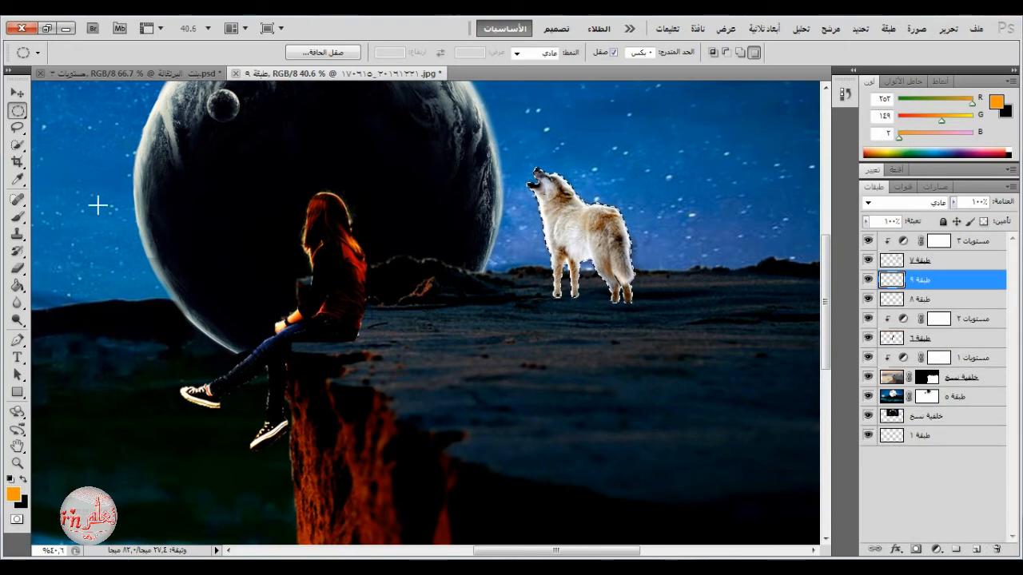
Move the wolf's light layer to the top, brush orange light onto the wolf, and set the layer to Overlay at 80% opacity
key(b)
key(ctrl+shift+bracketright)
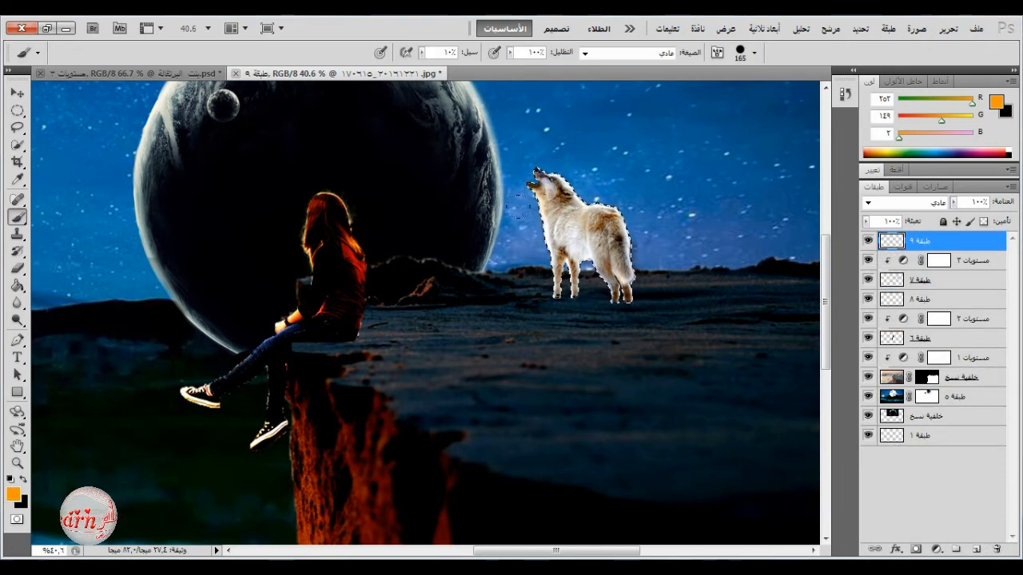
click(931, 203)
click(937, 207)
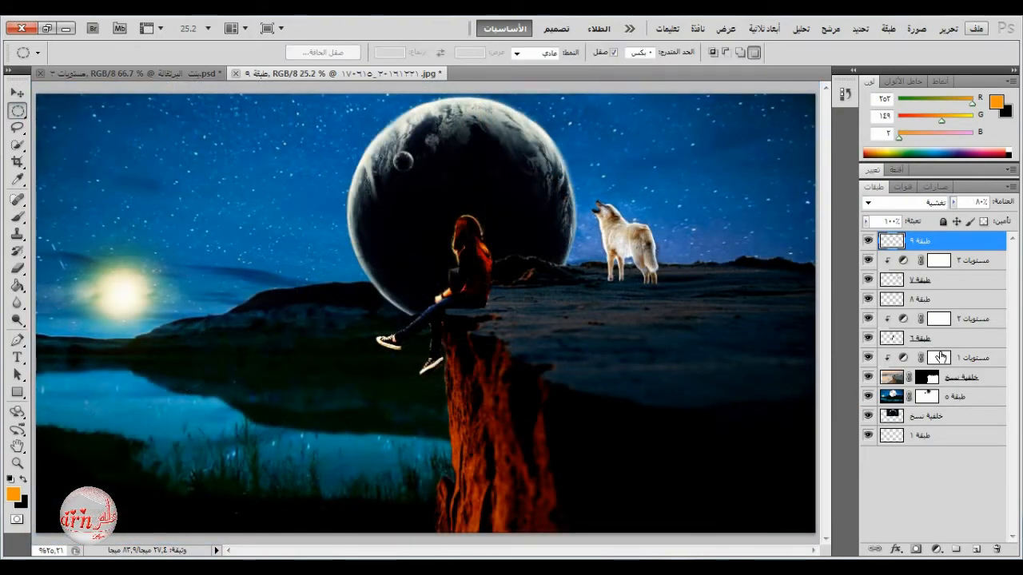
Paint black over the cliff face on its Levels mask with a soft 438 px brush at 0% hardness to weaken the adjustment
click(939, 357)
key(b)
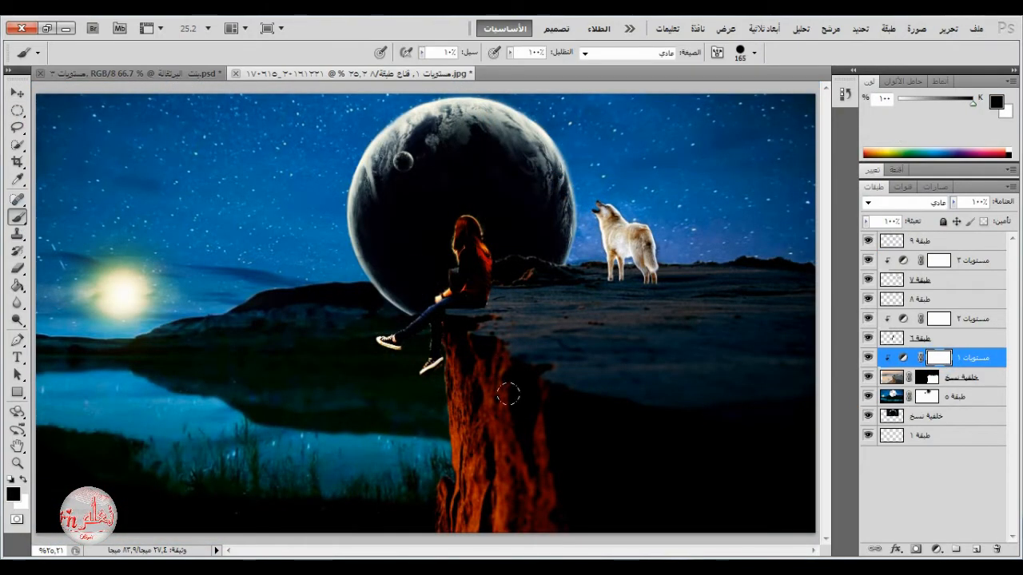
right_click(556, 395)
click(776, 405)
click(605, 461)
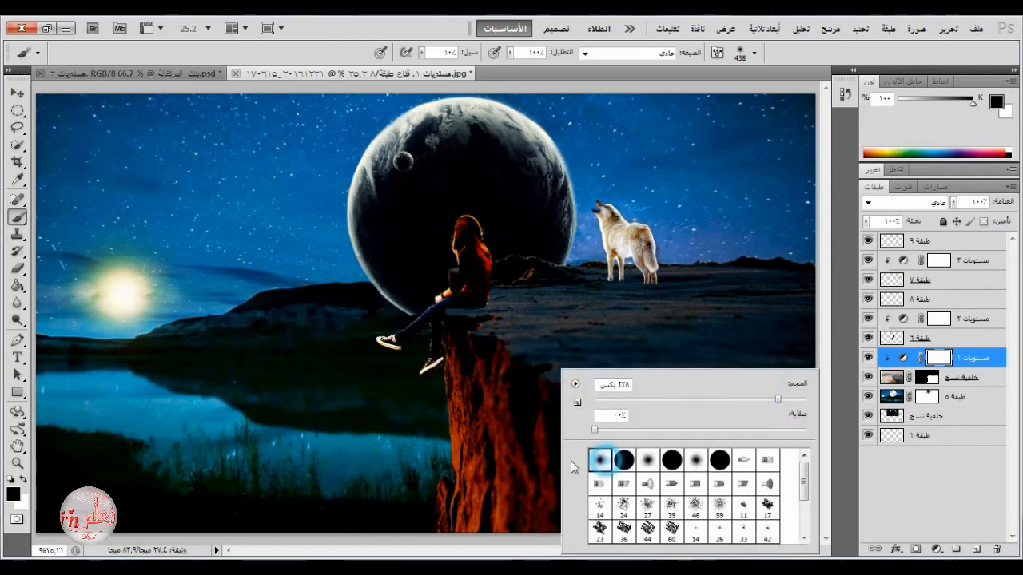
mouse_move(479, 406)
mouse_down()
mouse_move(458, 467)
mouse_move(473, 388)
mouse_move(527, 460)
mouse_move(416, 498)
mouse_move(454, 521)
mouse_up()
key(ctrl+minus)
scroll(496, 447, up, 2)
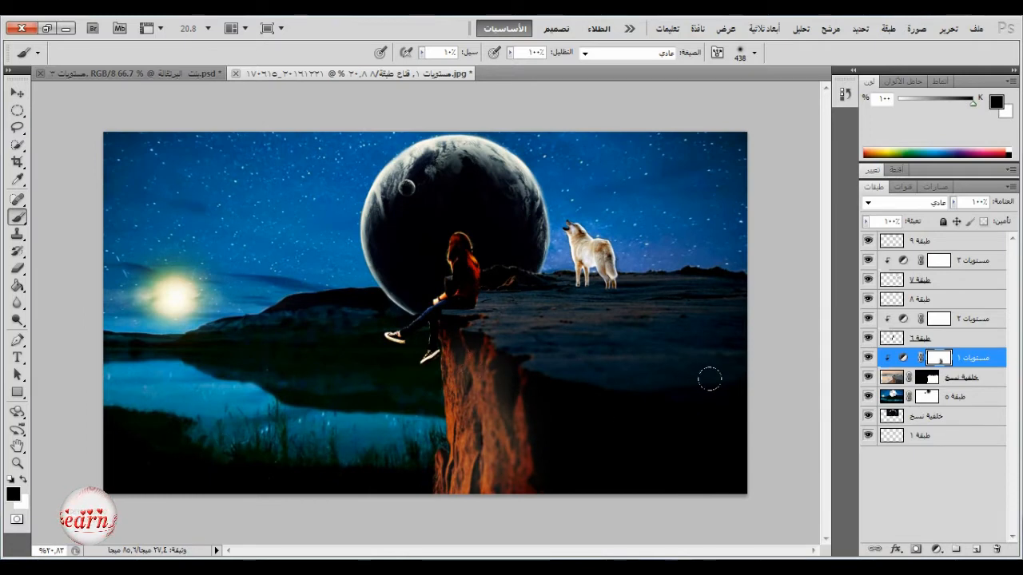
Add an empty layer above the starry lake layer and sample the horizon light from the lake layer with the Clone Stamp
click(870, 399)
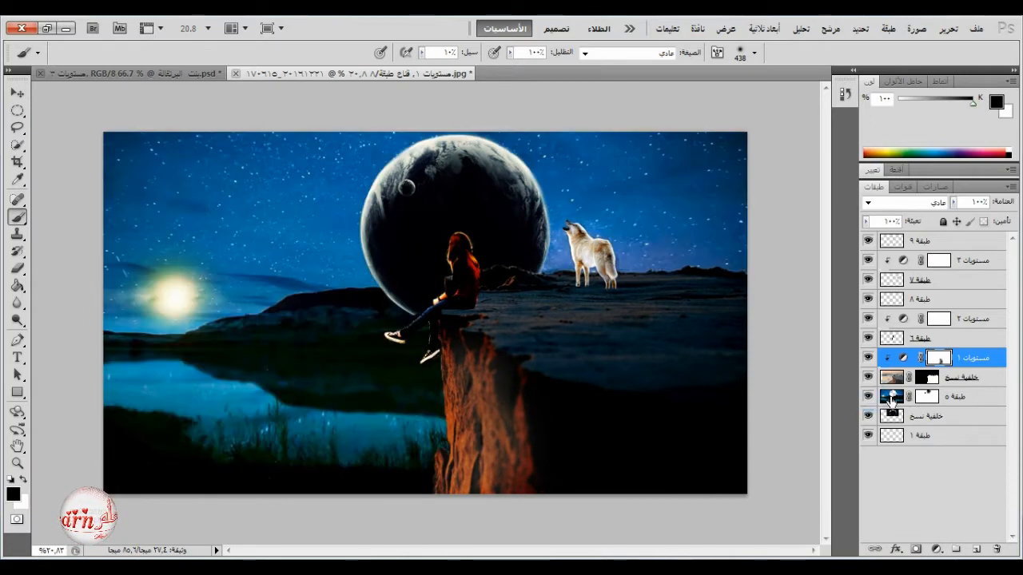
click(892, 398)
click(975, 549)
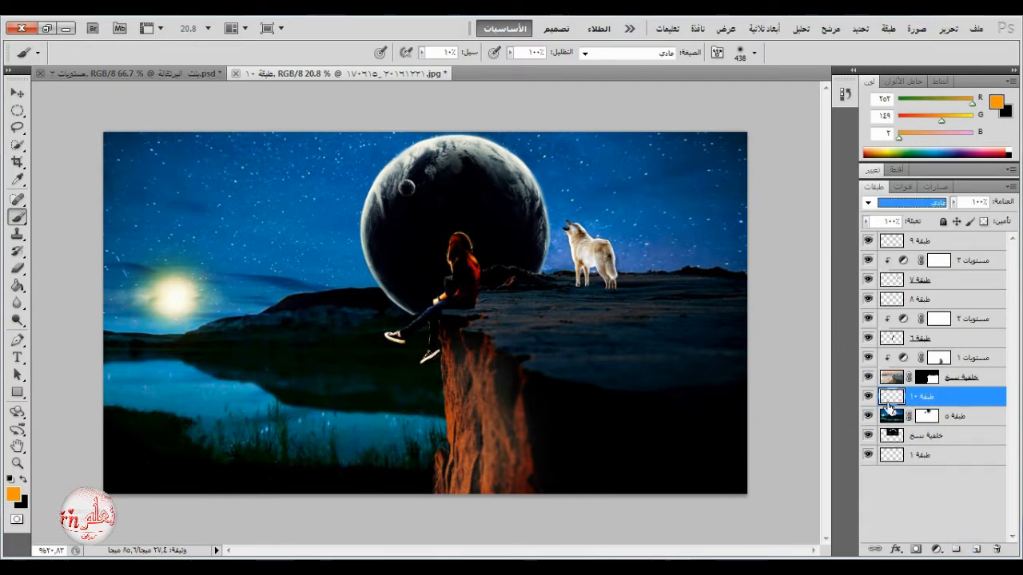
click(891, 421)
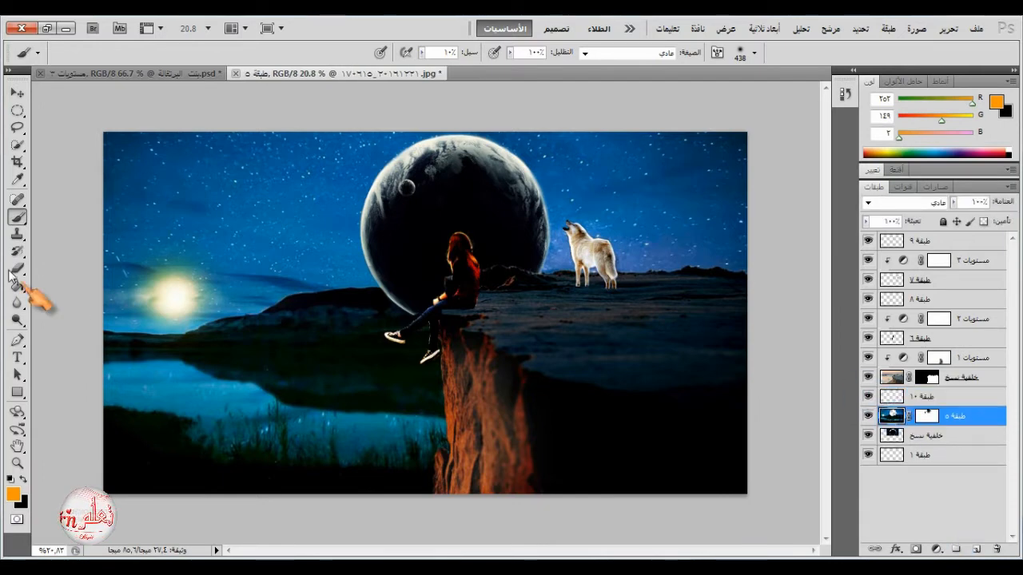
click(18, 234)
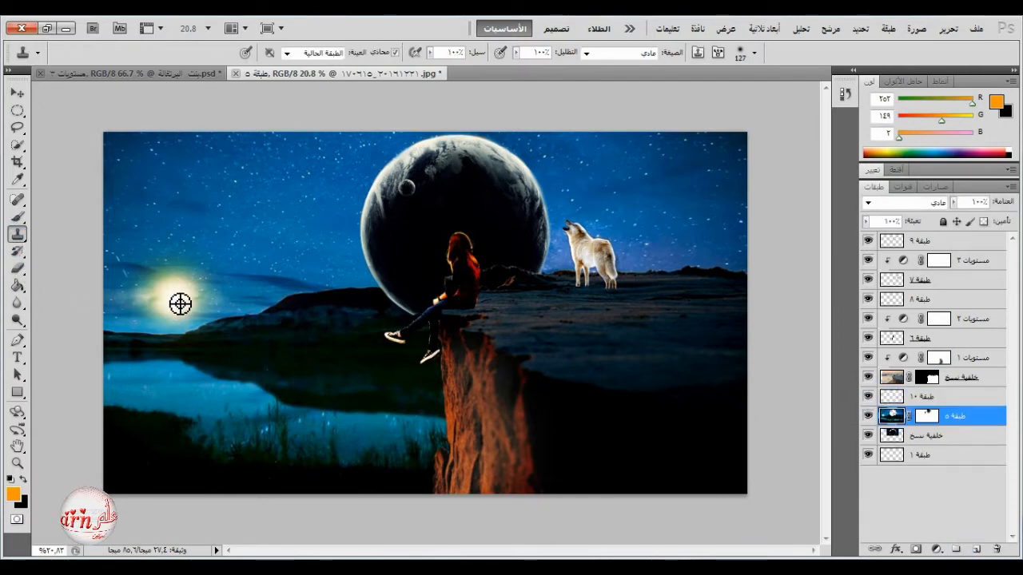
Clone the light as a reflection in the lake on the new layer, using a soft 709 px Clone Stamp brush
click(919, 397)
right_click(214, 364)
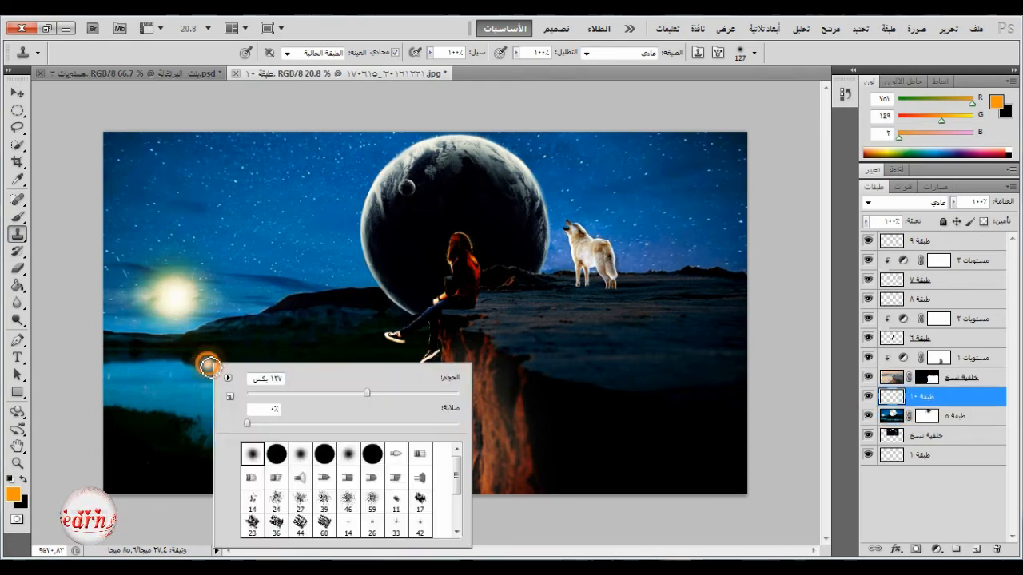
drag(365, 392, 441, 399)
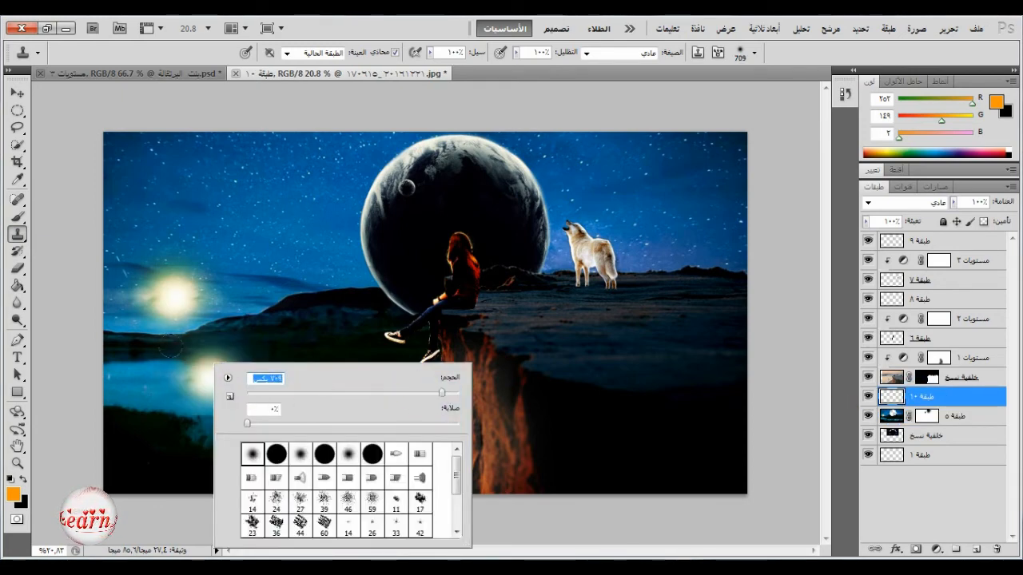
click(178, 378)
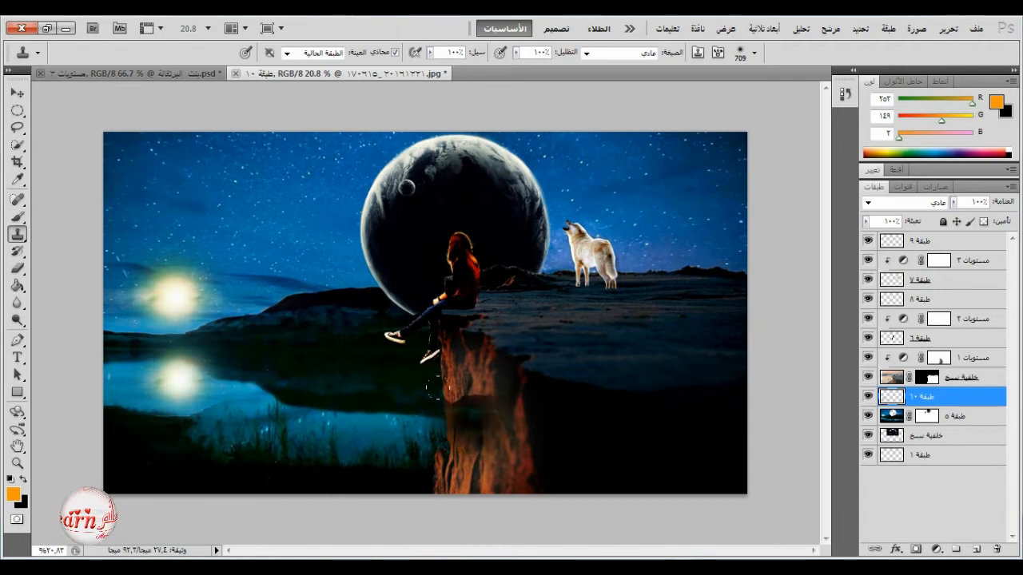
Apply a Gaussian Blur with a 0.3 pixel radius to the lake reflection layer
click(832, 30)
mouse_move(824, 195)
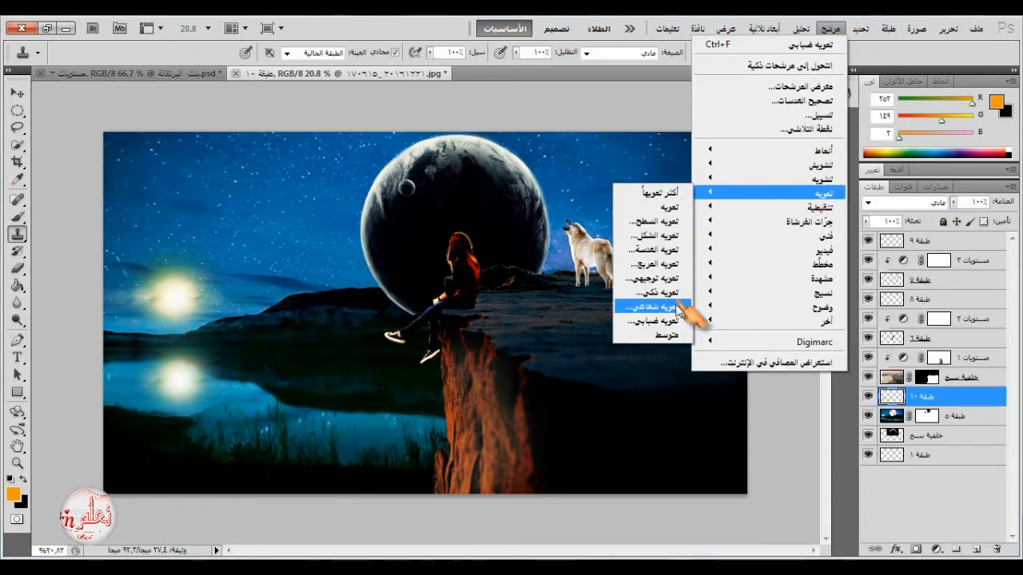
click(652, 307)
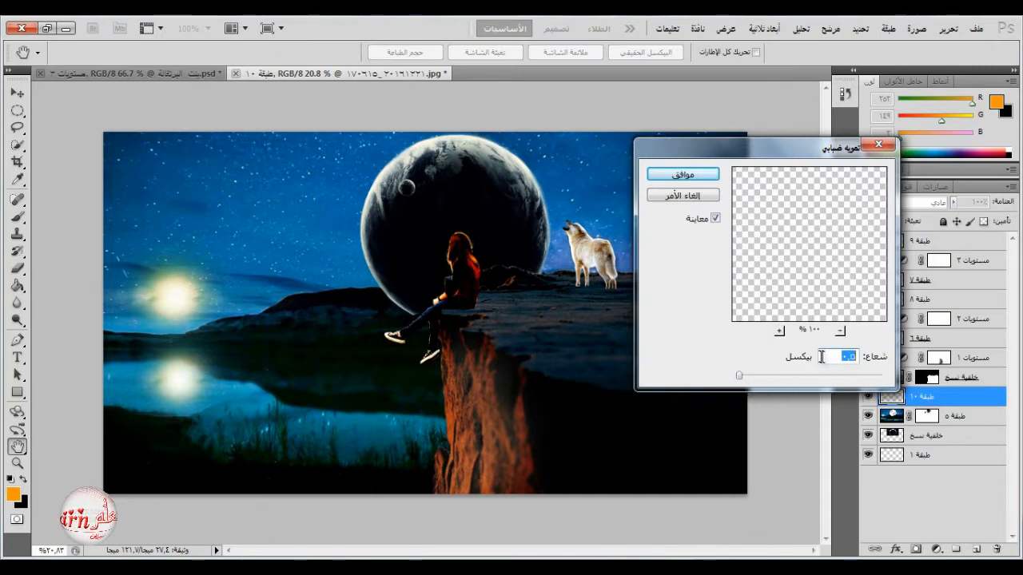
text(0.3)
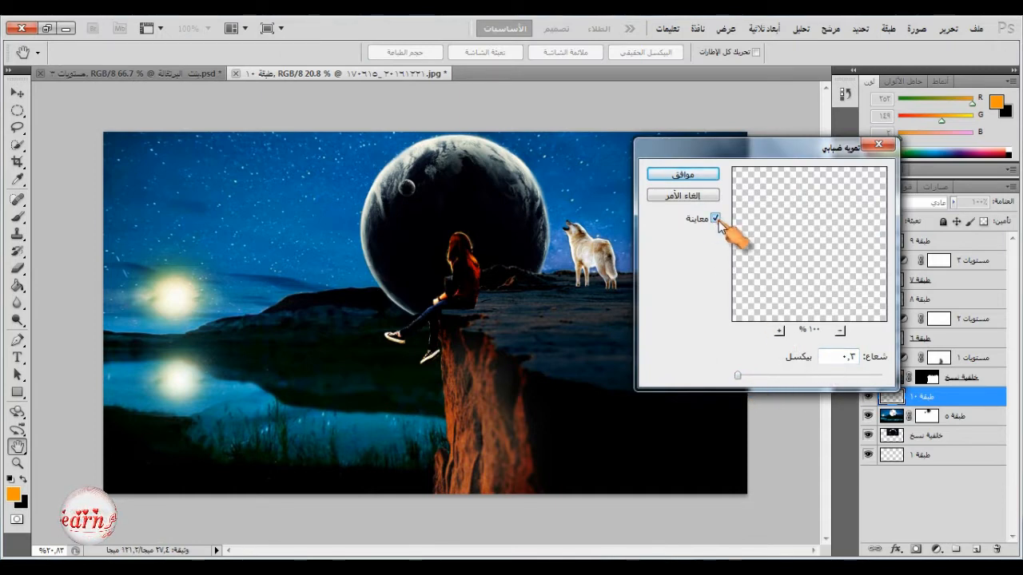
double_click(831, 358)
click(700, 176)
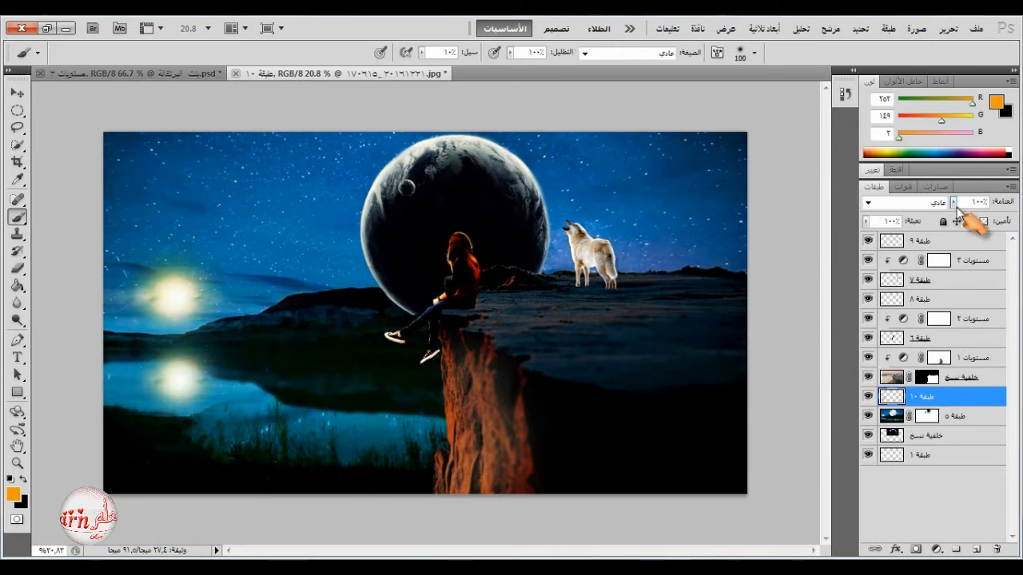
Lower the reflection layer's opacity to 93% and add a layer mask to it
click(954, 202)
mouse_move(953, 217)
mouse_down()
mouse_move(937, 214)
mouse_move(953, 226)
mouse_up()
click(917, 551)
Paint black on the reflection's mask along the lake's far shore with a soft 133 px brush at 10% flow and 0% hardness
key(d)
right_click(364, 327)
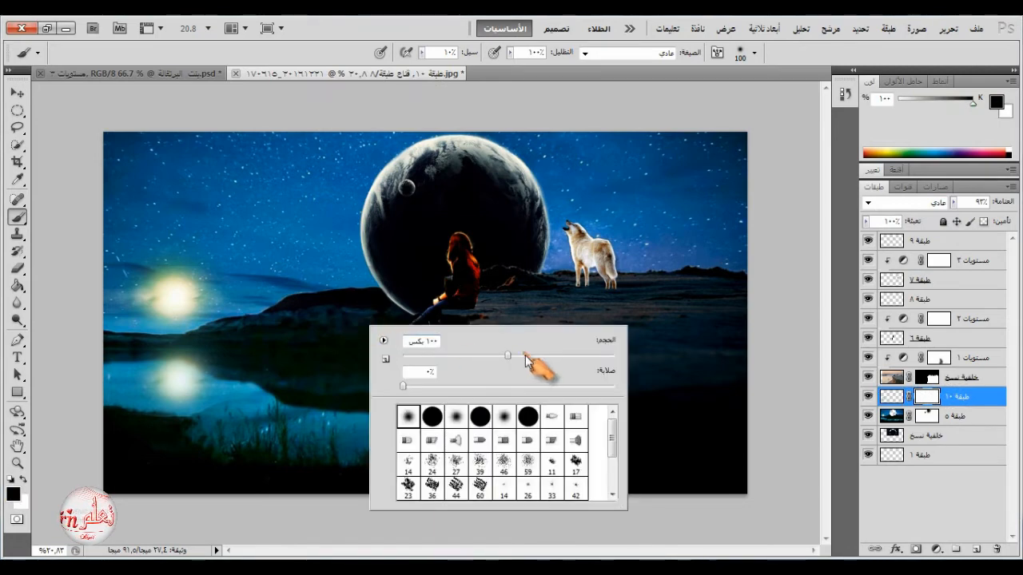
drag(525, 357, 526, 355)
click(137, 357)
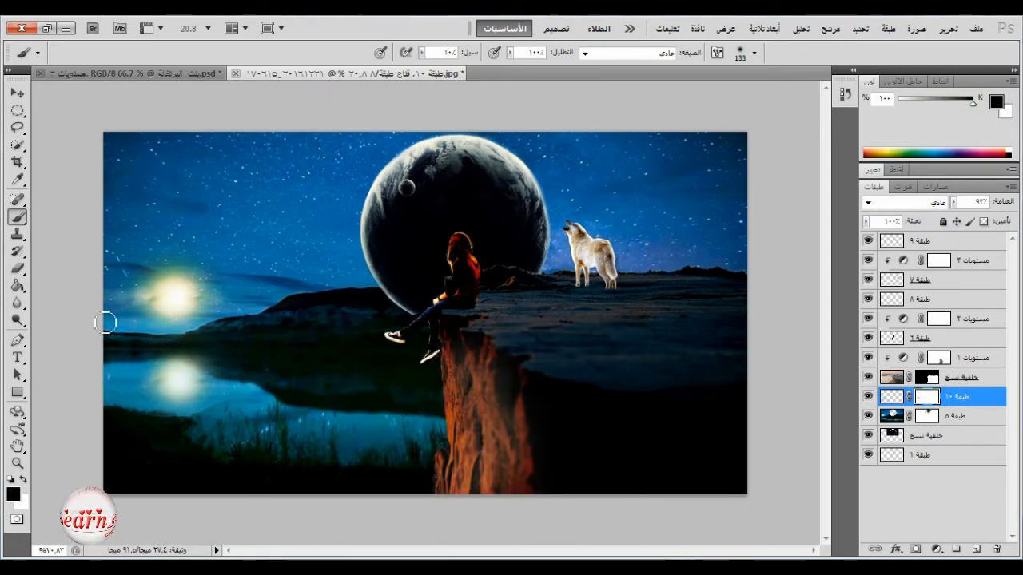
scroll(214, 274, down, 2)
scroll(224, 274, up, 1)
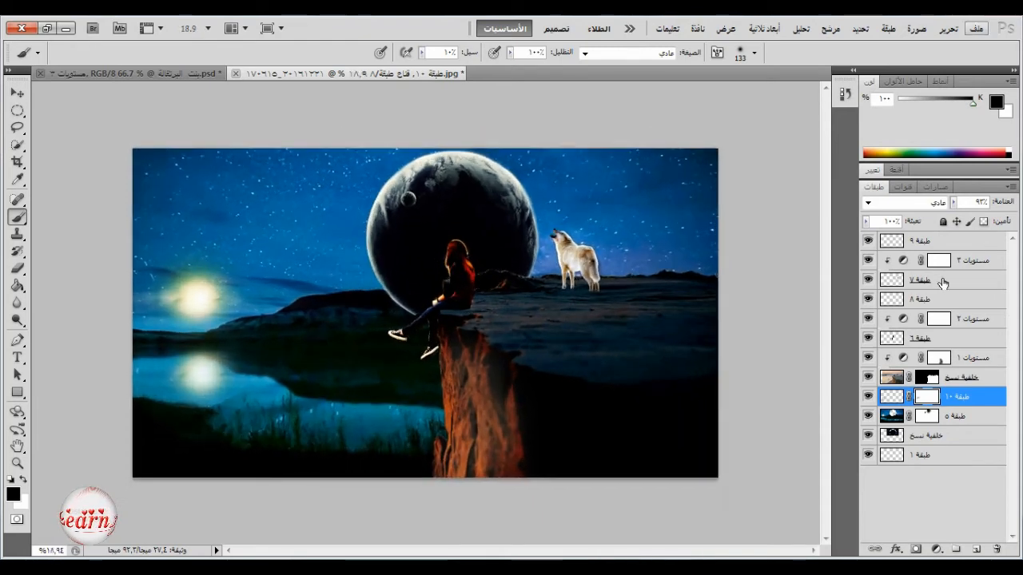
Add an empty layer at the top of the stack and load the starry lake layer's outline as a selection
click(899, 244)
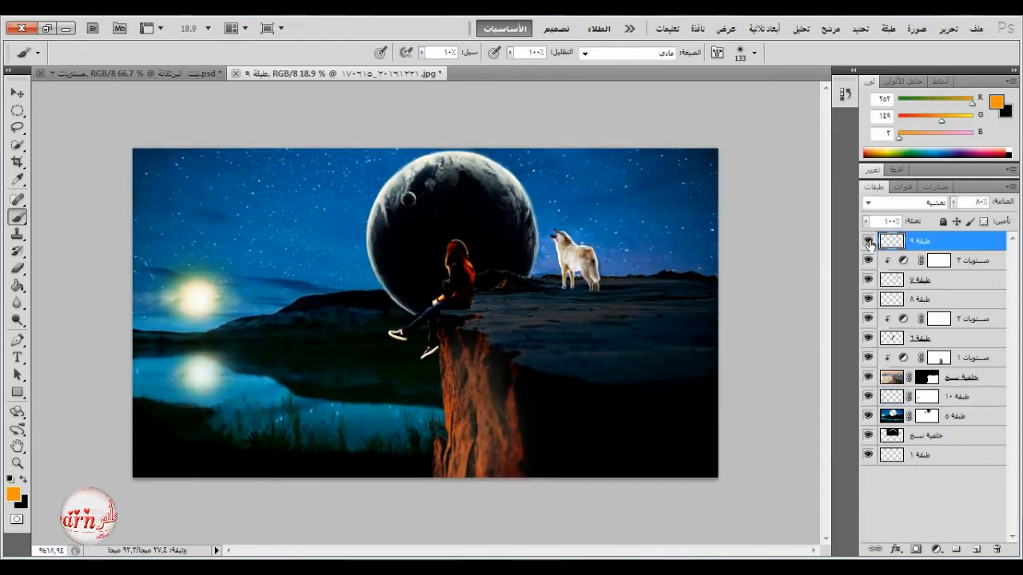
click(976, 550)
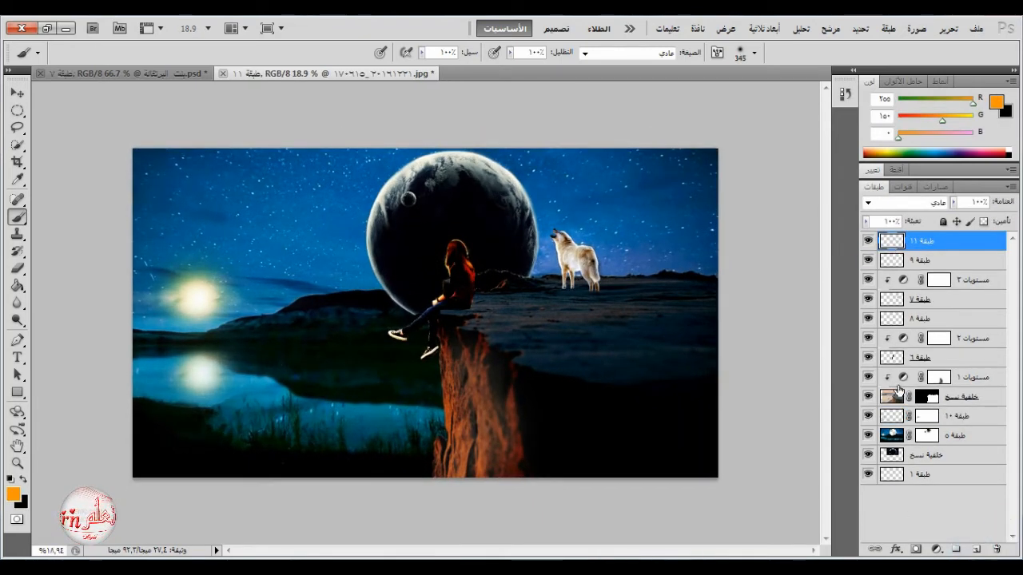
ctrl+click(894, 434)
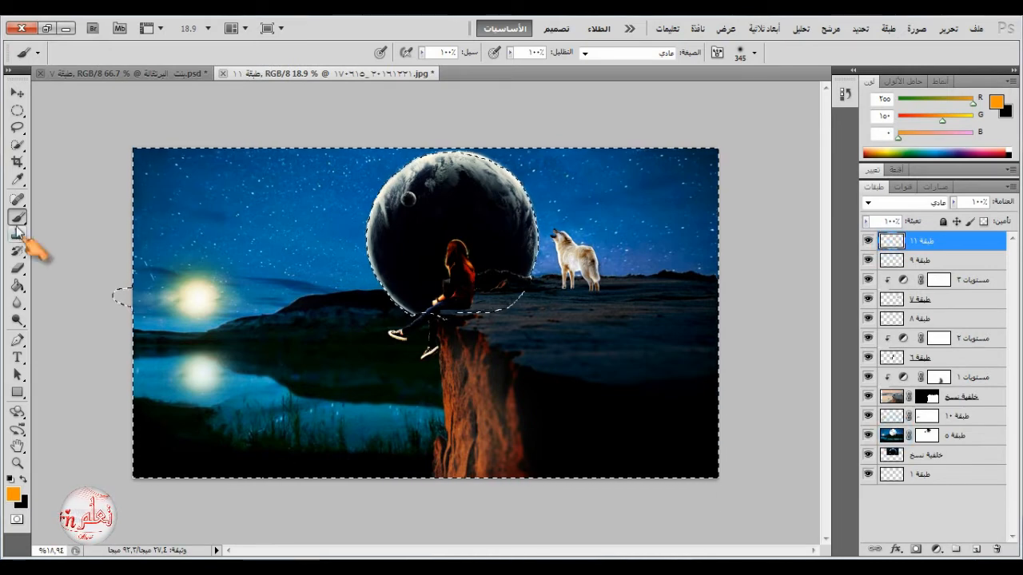
Limit the selection to the planet's circle and paint it orange with a soft 2067 px brush
right_click(477, 242)
click(717, 271)
click(726, 272)
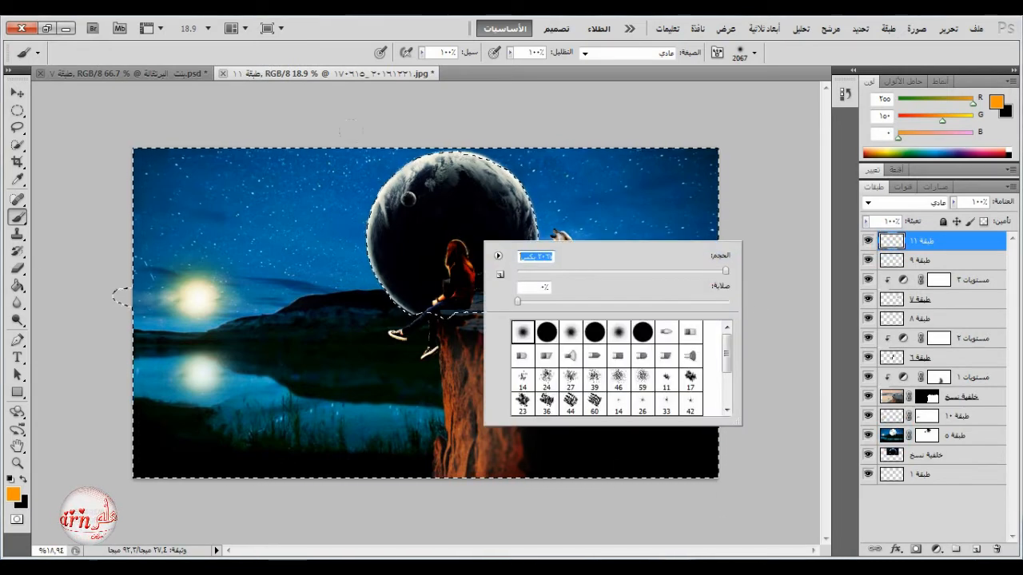
click(437, 216)
click(16, 110)
click(426, 272)
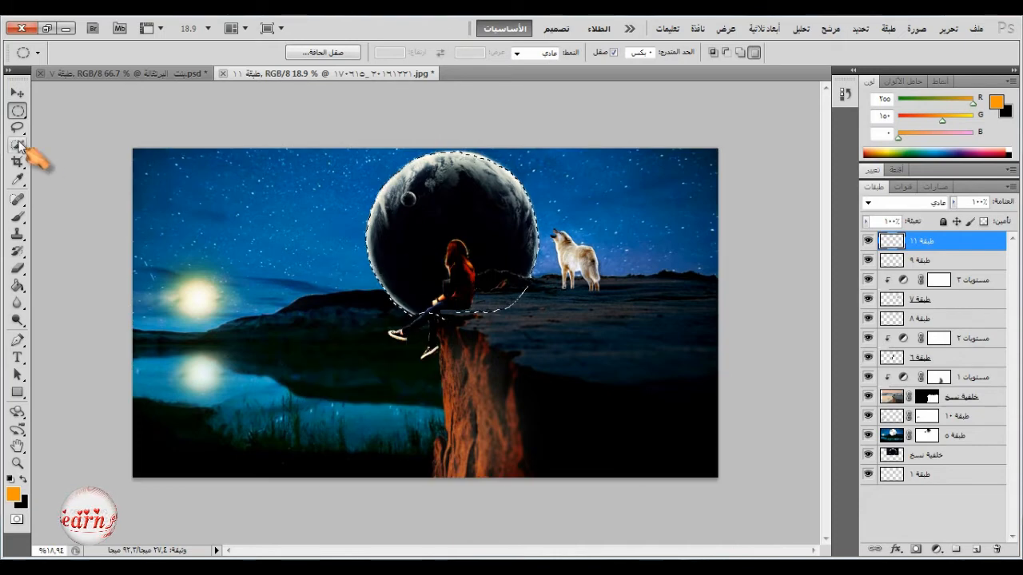
click(17, 216)
click(453, 228)
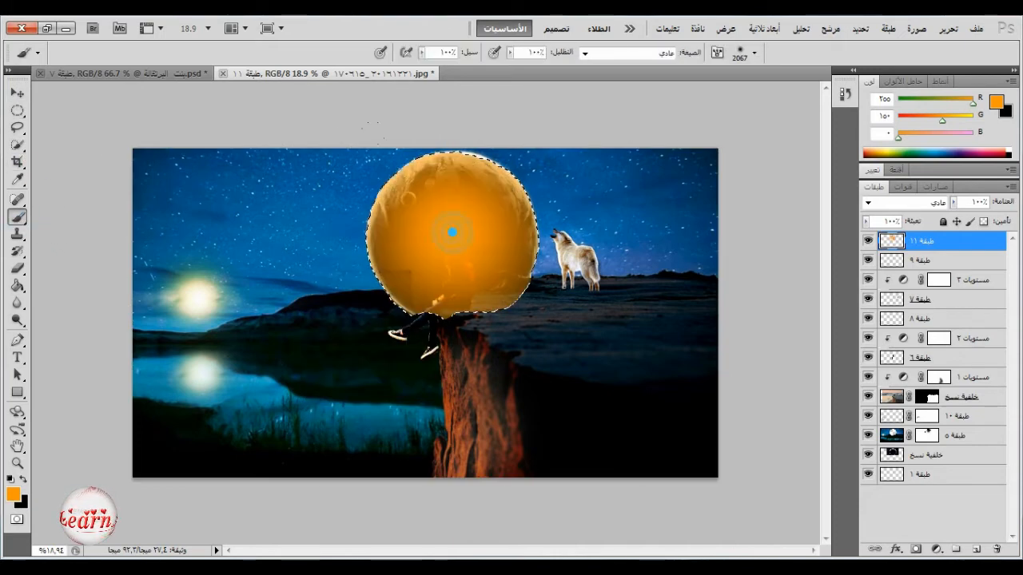
click(450, 229)
Set the planet's orange layer to Overlay at 58% opacity, compare it hidden and shown, and deselect the planet
click(941, 201)
click(939, 201)
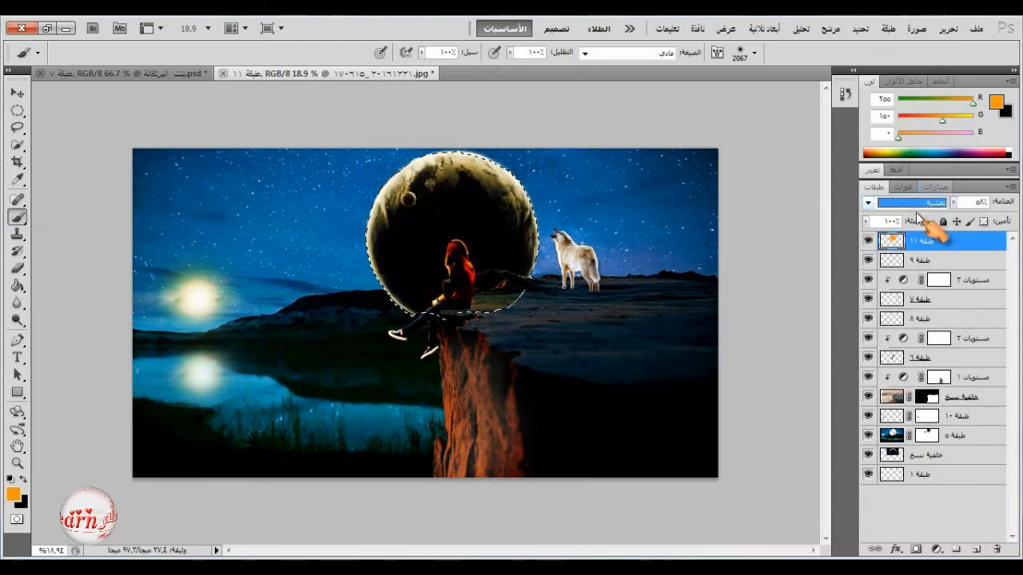
click(869, 241)
click(869, 242)
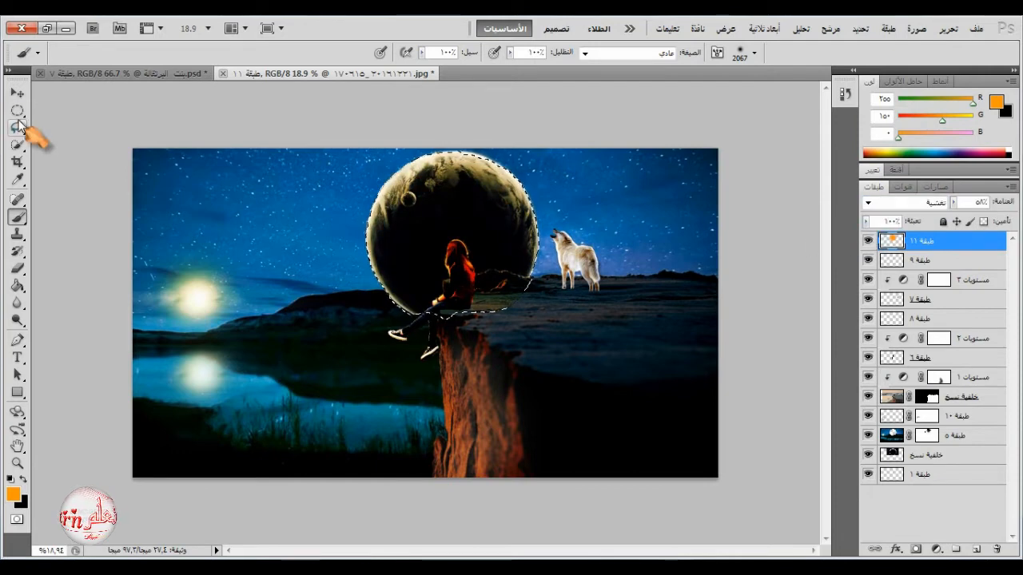
click(18, 111)
click(88, 200)
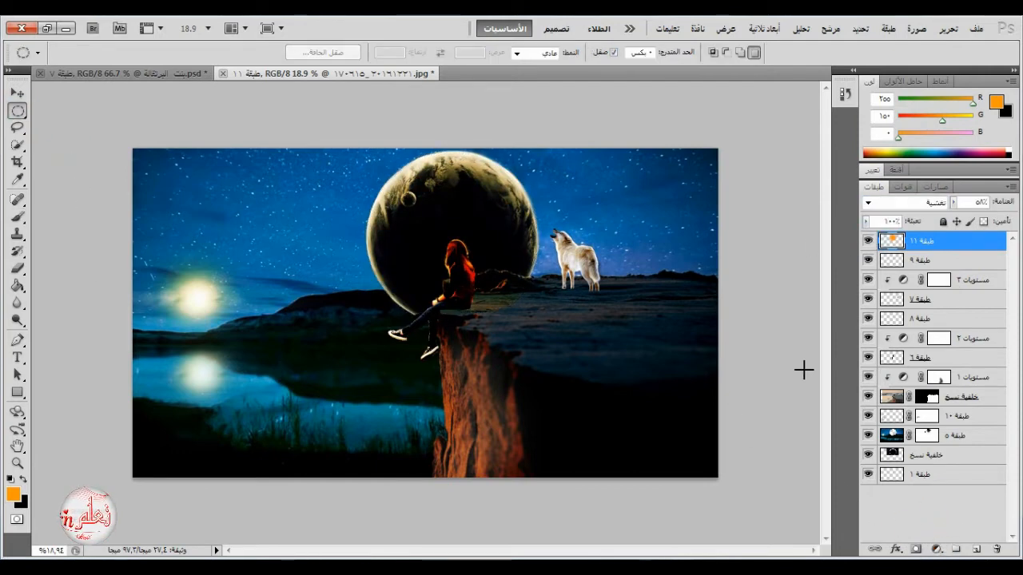
Add a mask to the planet's orange layer and paint black over the ground beneath the planet with a soft 135 px brush
click(916, 550)
click(18, 216)
right_click(533, 310)
click(613, 352)
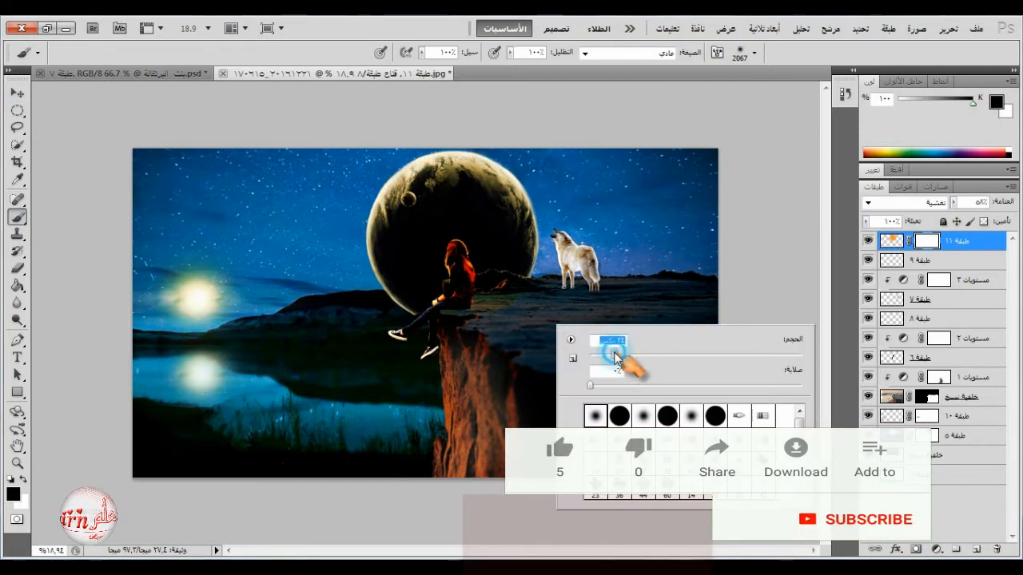
click(664, 355)
drag(664, 355, 714, 354)
click(459, 315)
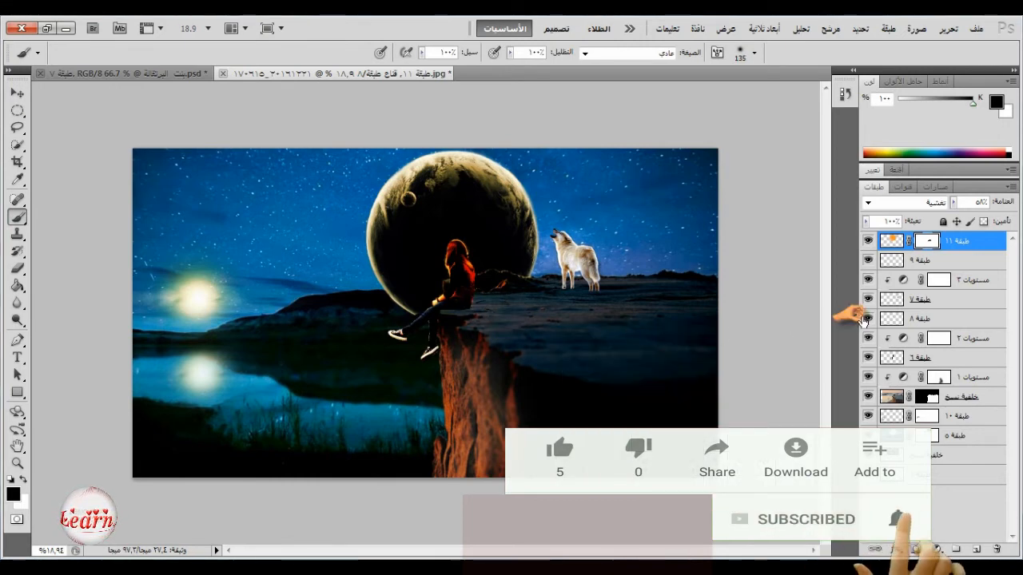
Darken the wolf by shifting the input levels of its Levels adjustment
click(911, 288)
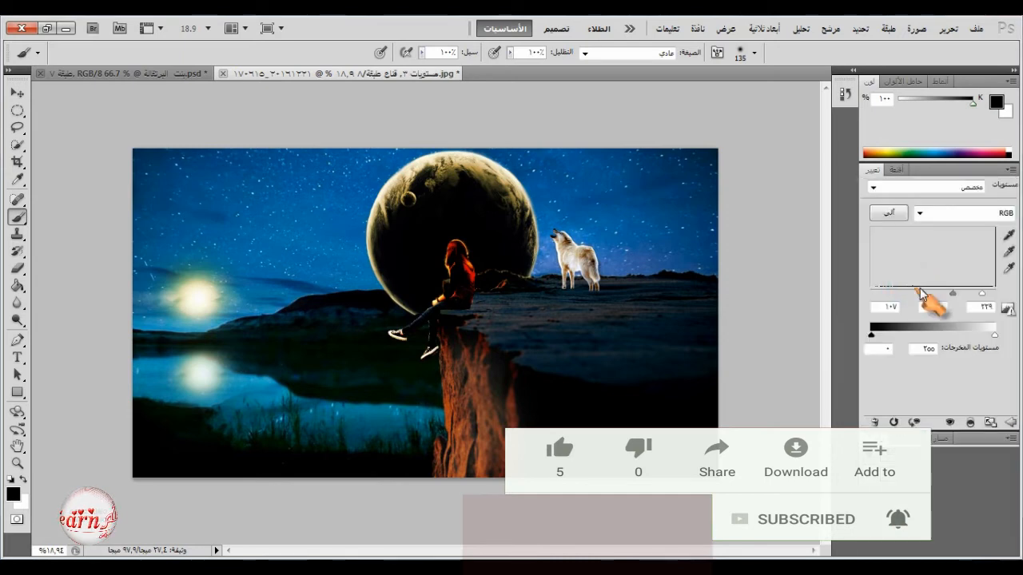
drag(935, 296, 940, 296)
click(878, 437)
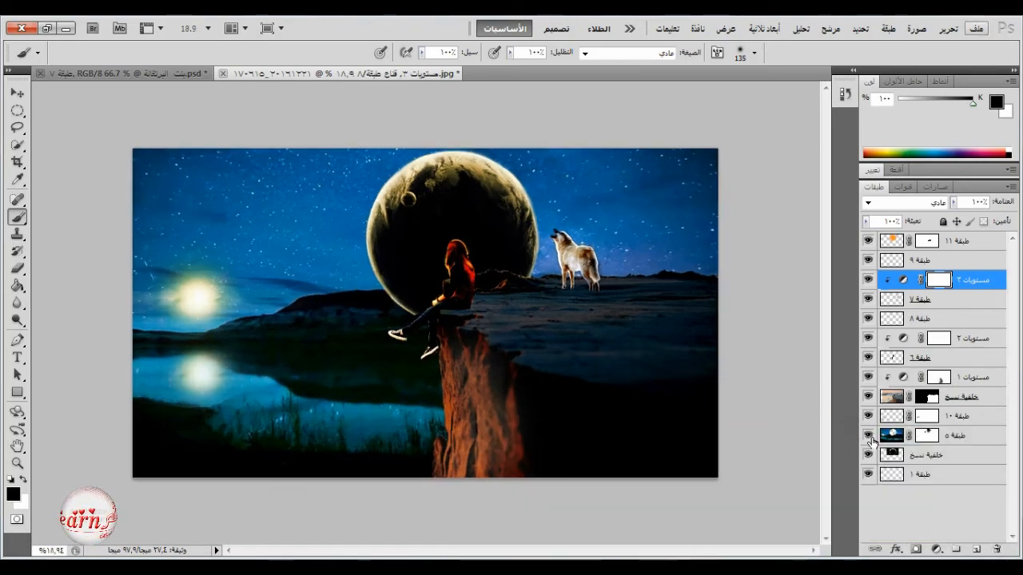
Toggle the starry lake layer and the reflection layer to compare the image with and without each
click(869, 437)
click(868, 436)
click(868, 437)
click(869, 436)
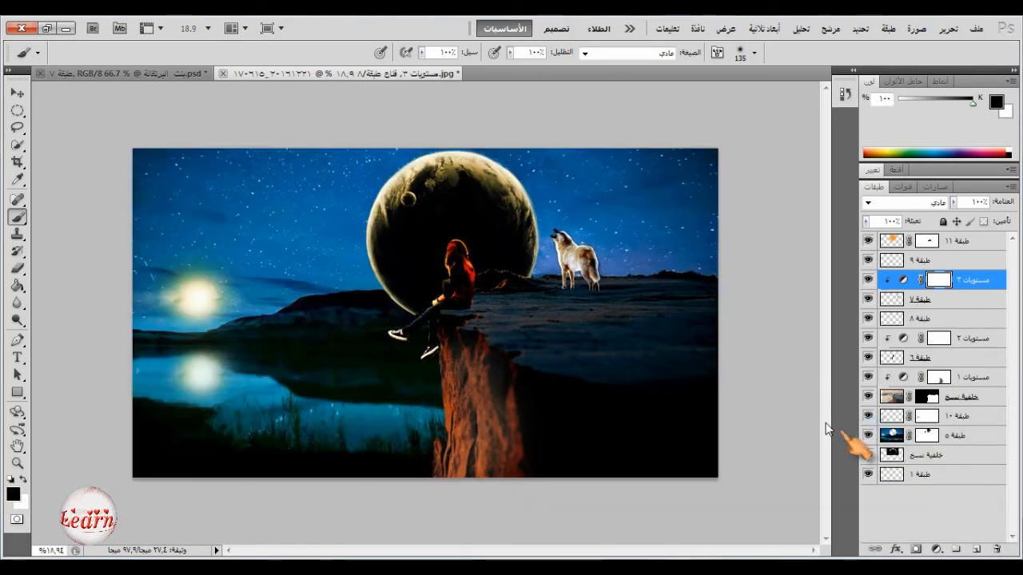
click(869, 416)
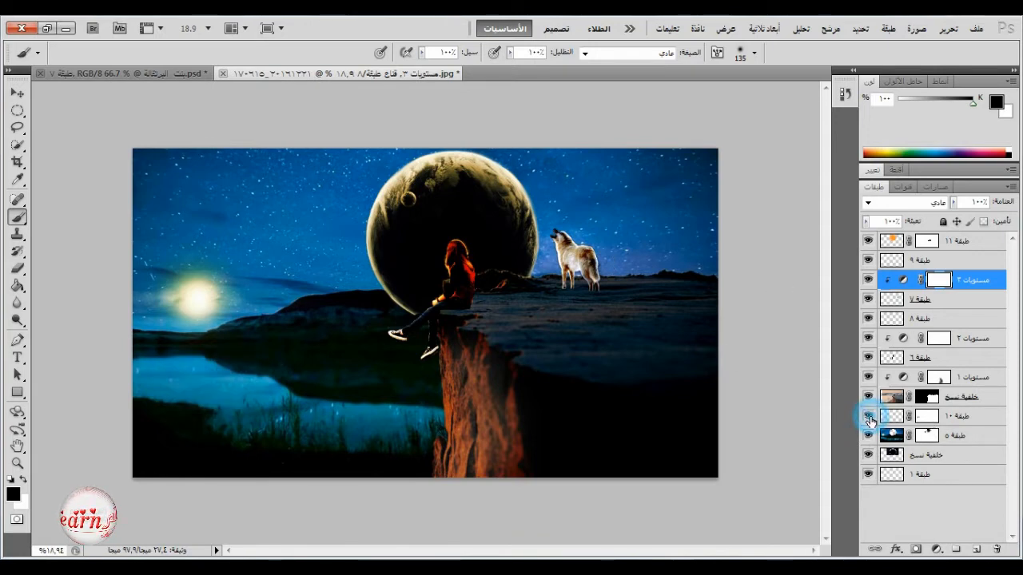
click(869, 416)
On a new layer above the starry lake, brush orange over the horizon light at 324 px and set the layer to Overlay
click(959, 436)
click(937, 549)
click(977, 550)
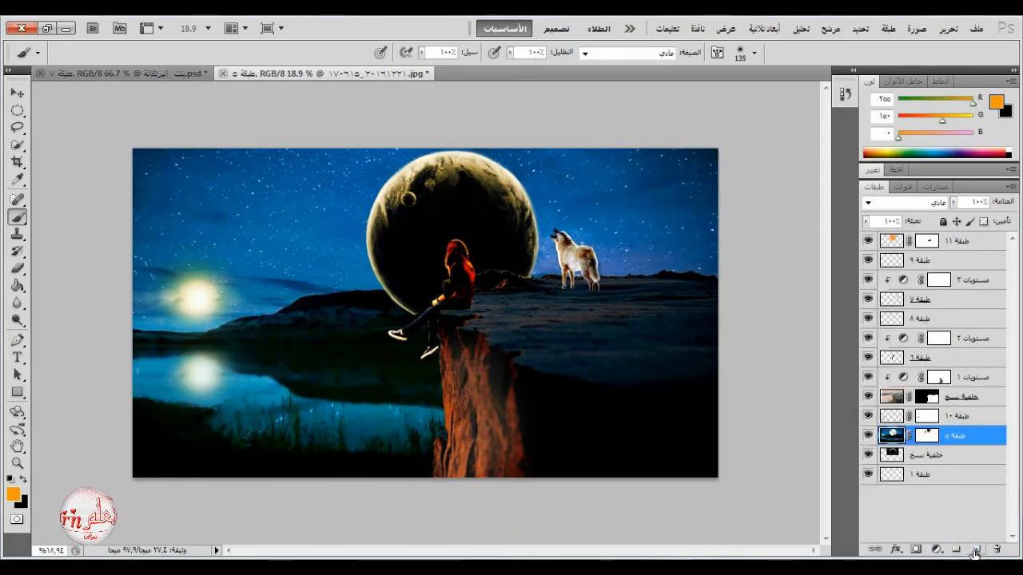
right_click(296, 305)
click(503, 336)
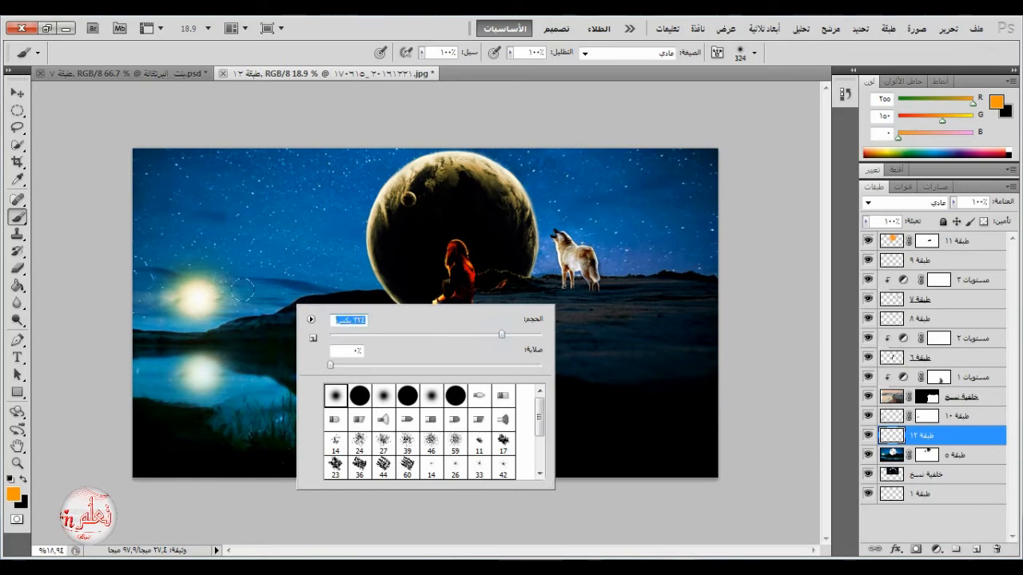
click(197, 298)
click(197, 298)
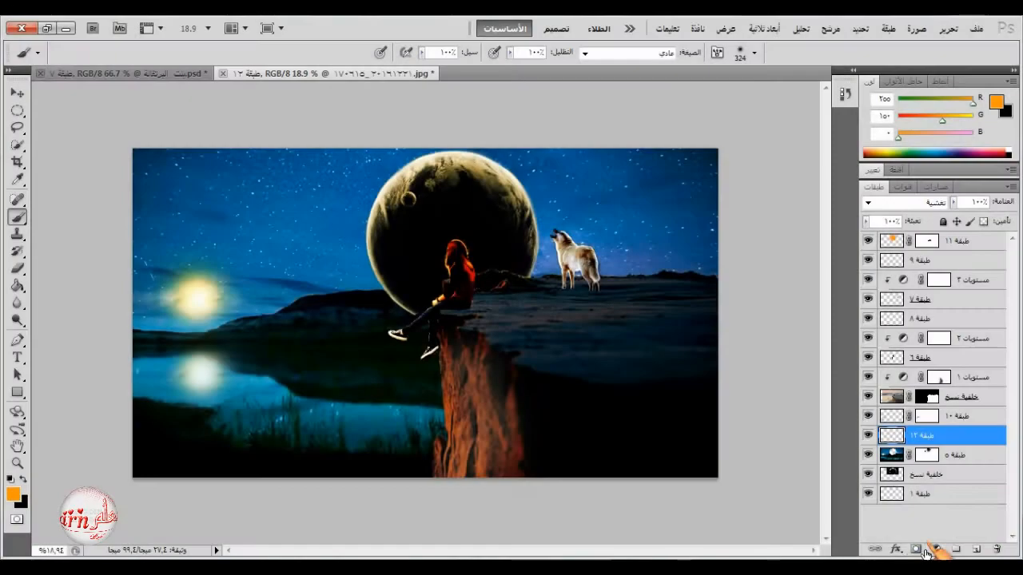
Clip a Selective Color adjustment to the horizon glow layer with reds at cyan +86, magenta +4, black -69, using the Absolute method
click(916, 550)
click(919, 512)
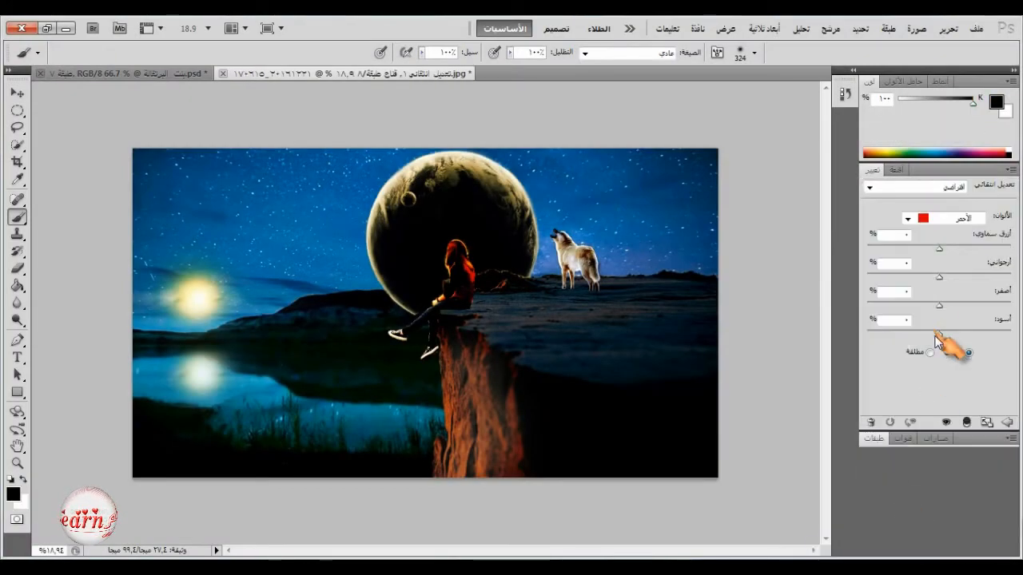
drag(939, 248, 999, 251)
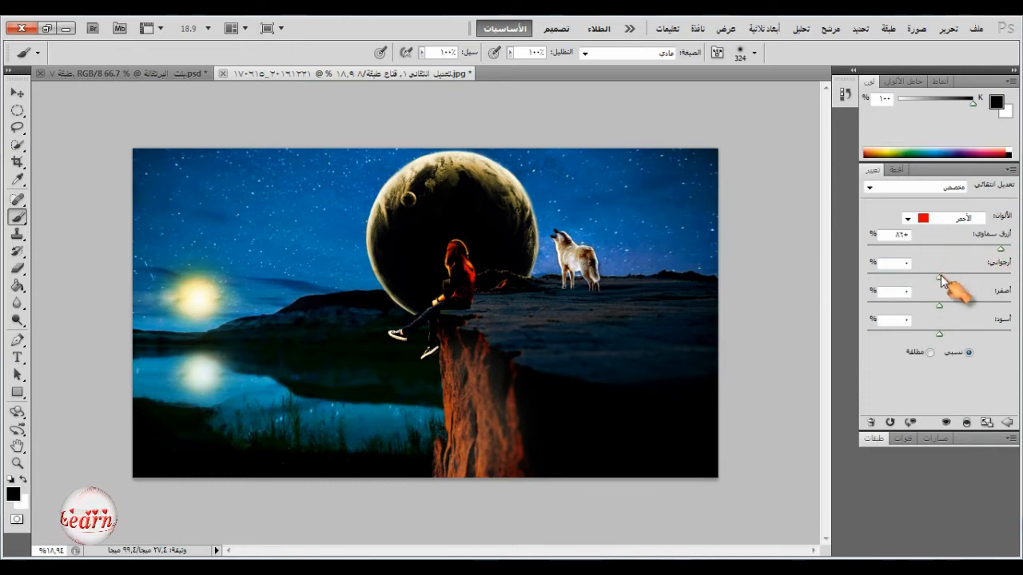
mouse_move(940, 277)
mouse_down()
mouse_move(979, 278)
mouse_move(942, 278)
mouse_up()
drag(939, 335, 890, 335)
click(930, 352)
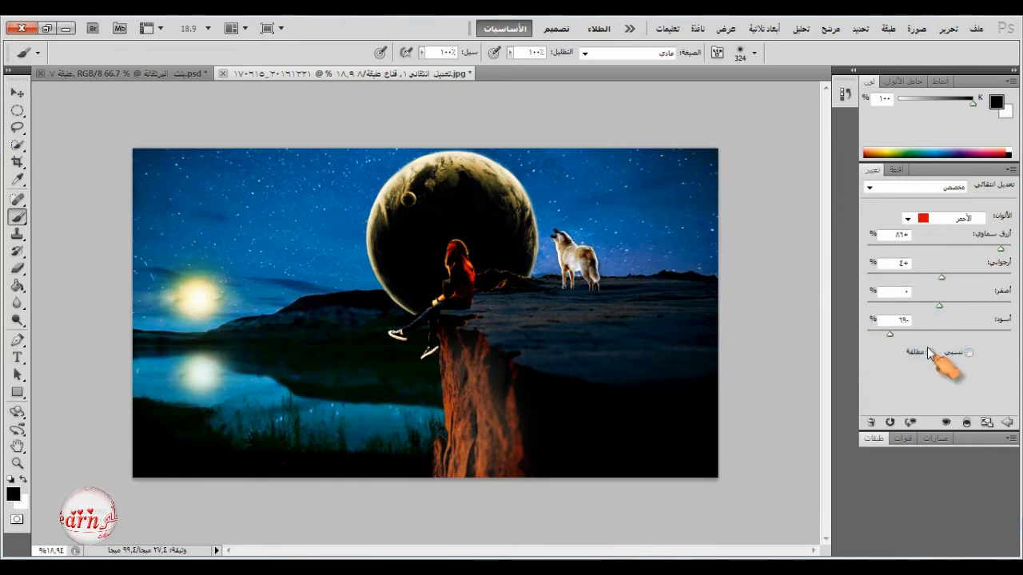
drag(939, 306, 941, 306)
Set the yellows in the Selective Color adjustment to cyan -100, magenta +100, yellow -25 and black +100
click(947, 217)
click(951, 232)
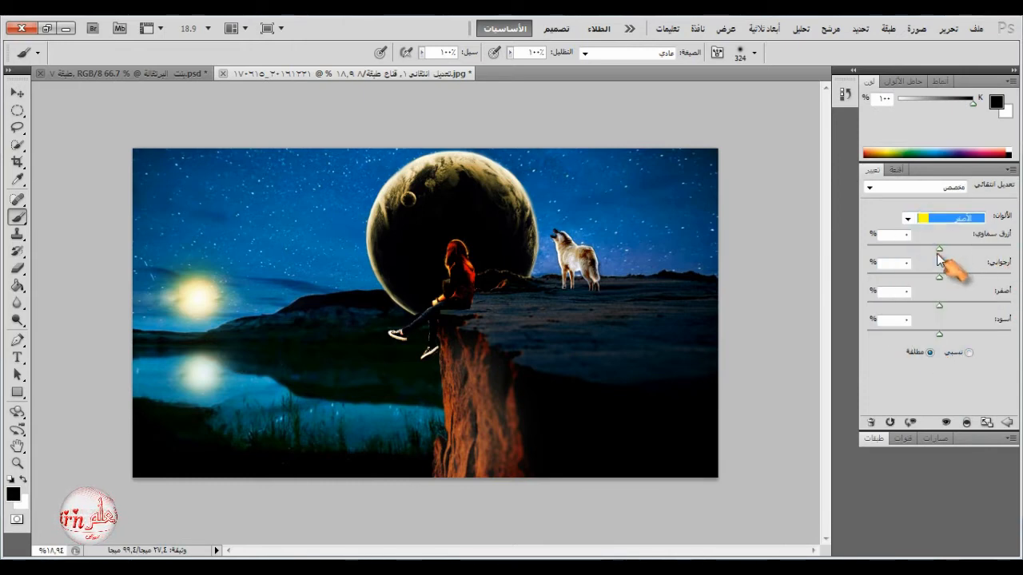
drag(998, 249, 868, 249)
drag(939, 278, 1003, 278)
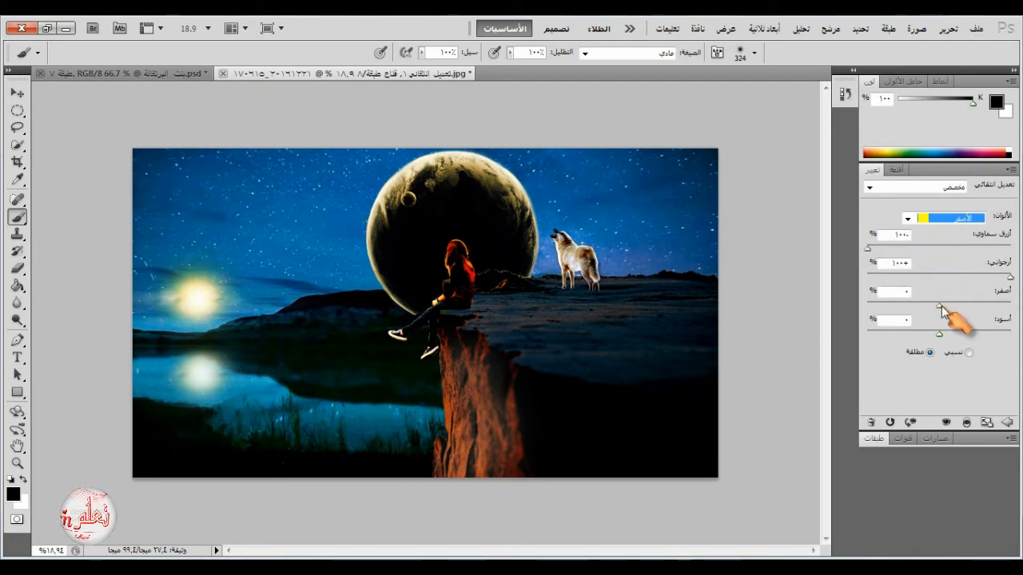
drag(940, 306, 1007, 306)
drag(938, 334, 1008, 334)
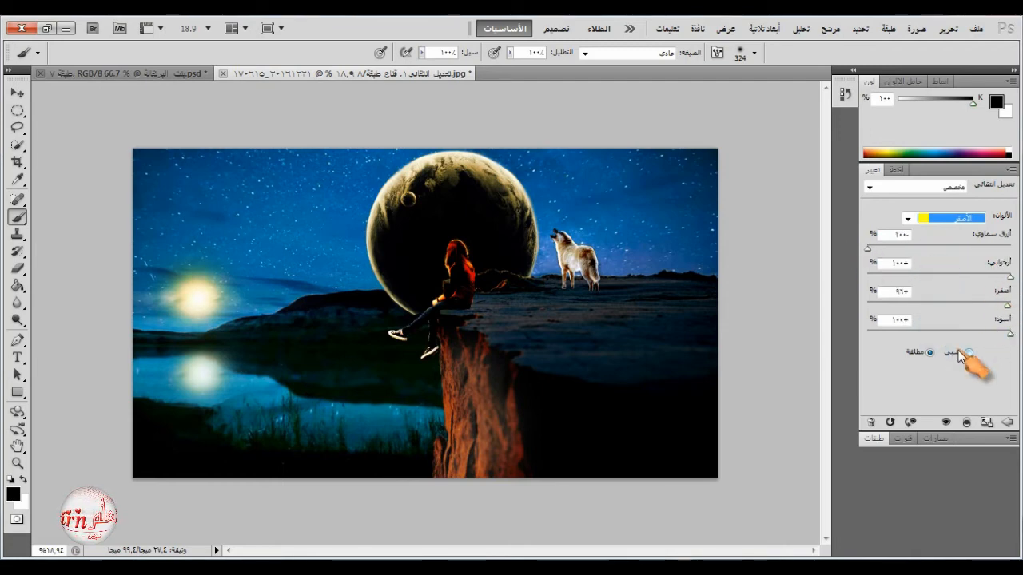
drag(1019, 272, 867, 280)
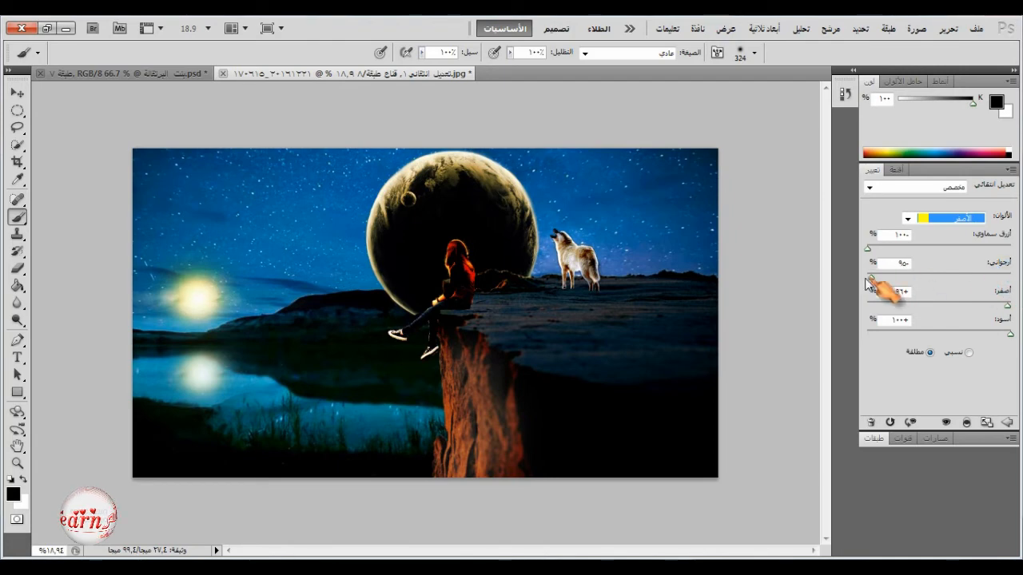
drag(1007, 306, 921, 308)
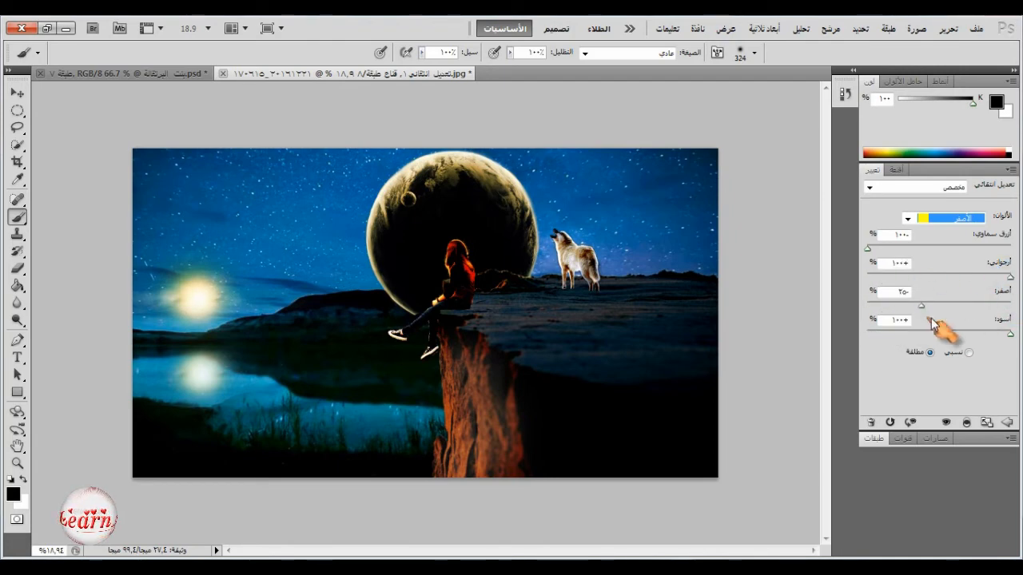
click(874, 438)
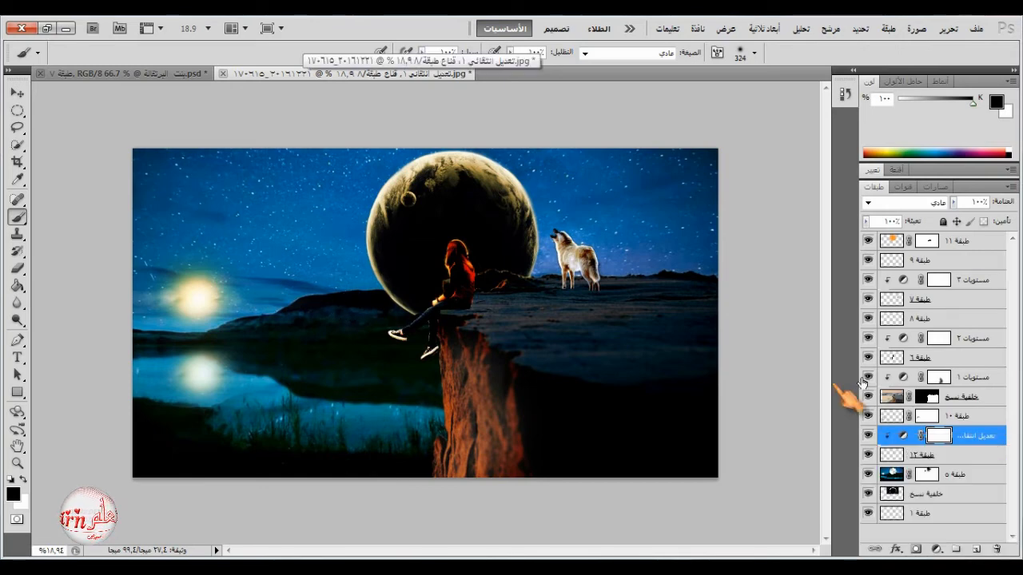
Add an empty layer directly above the cliff's Levels adjustment
click(920, 359)
click(964, 376)
click(975, 551)
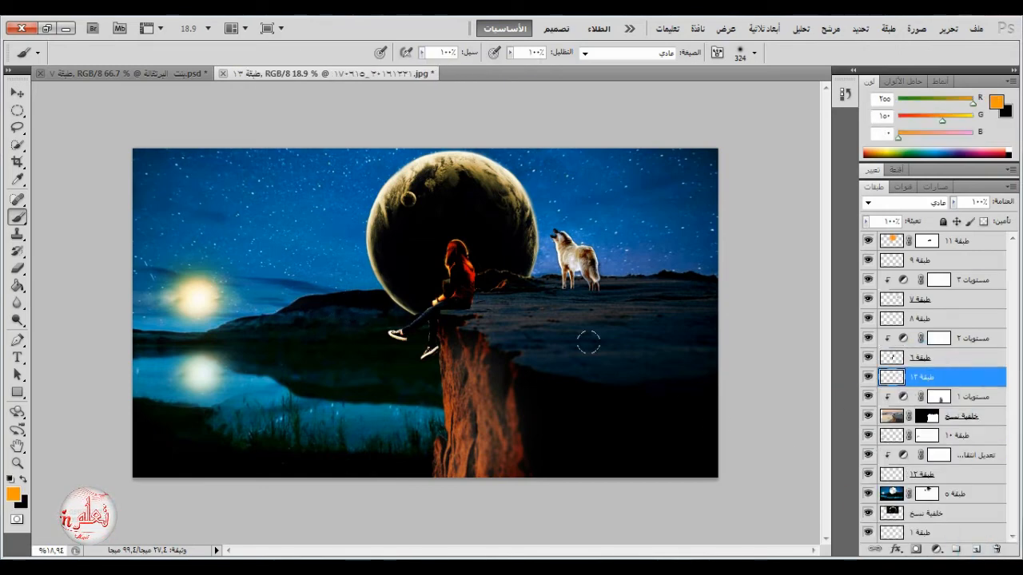
Paint a soft black shadow on the cliff top beside the seated girl at 182 px and set the layer's opacity to 56%
click(24, 481)
right_click(484, 314)
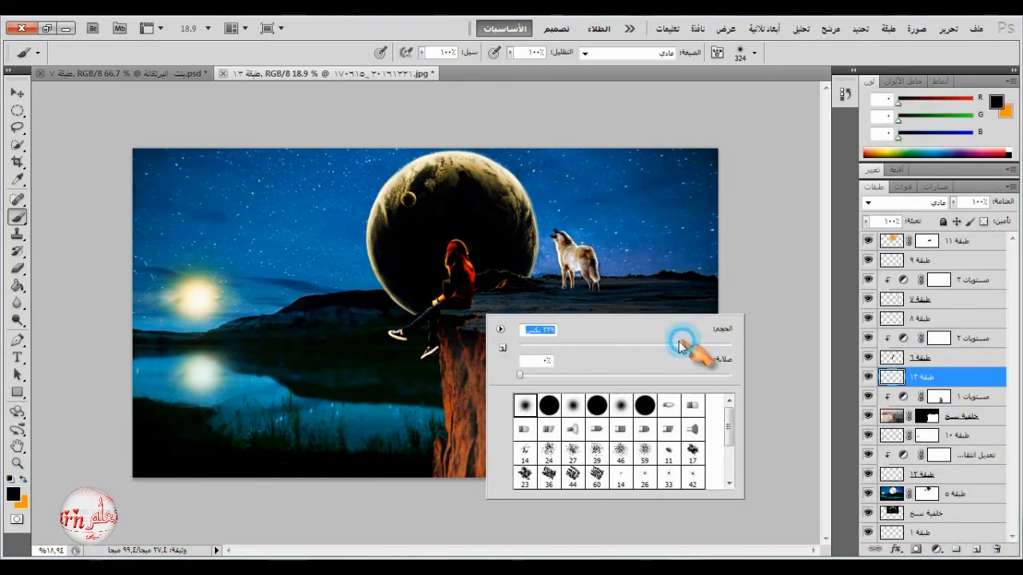
drag(680, 343, 669, 344)
drag(472, 315, 534, 318)
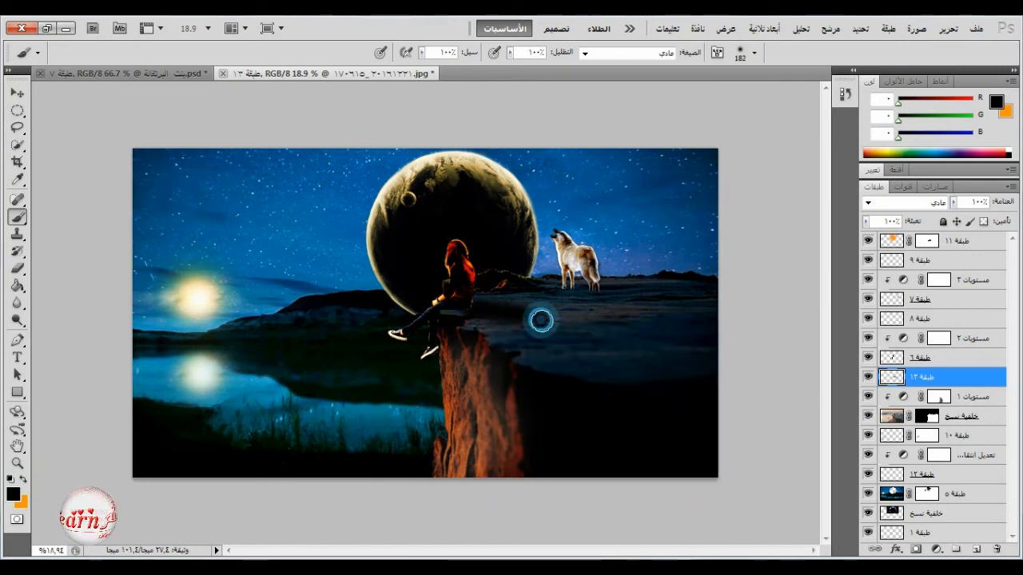
click(541, 321)
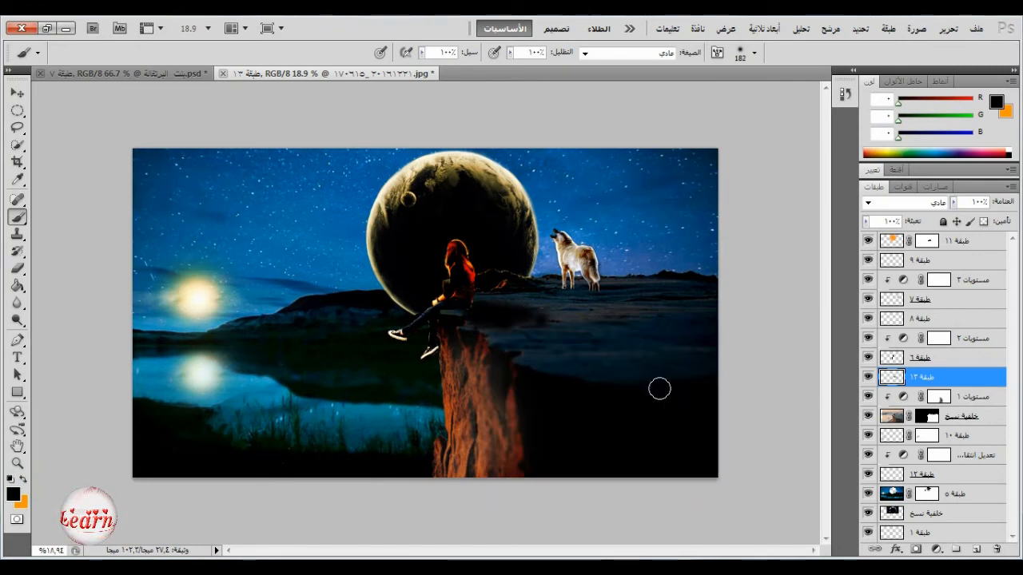
drag(955, 203, 917, 223)
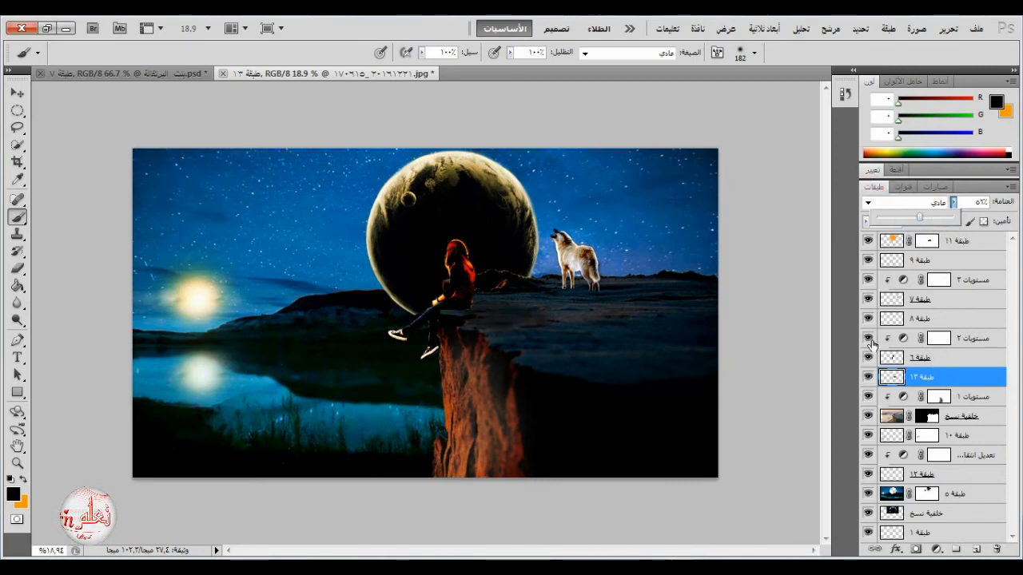
Add an unclipped Levels adjustment directly above the starry lake layer and raise its black input level to deepen the shadows
click(868, 397)
click(869, 397)
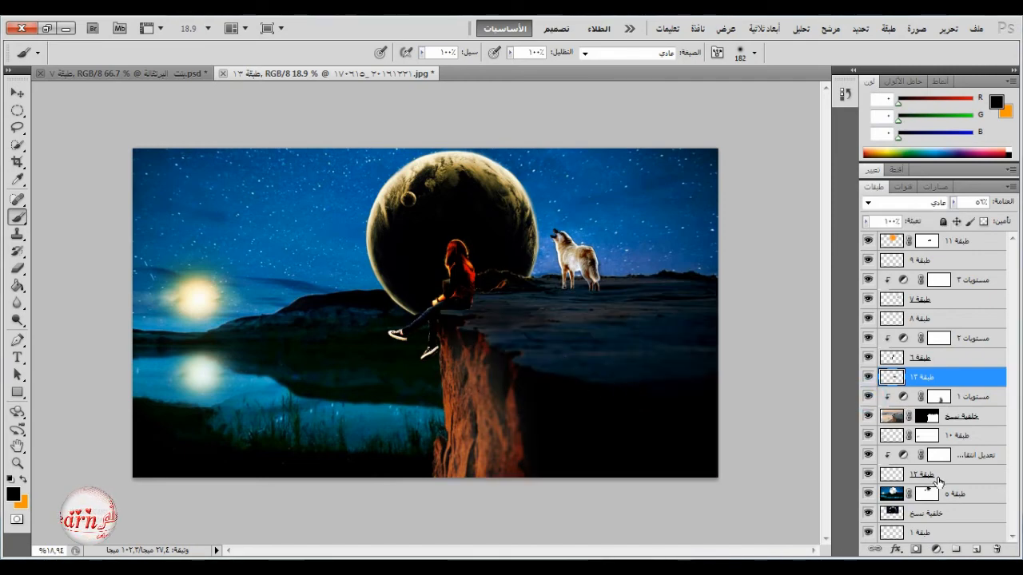
click(868, 455)
click(869, 493)
click(869, 494)
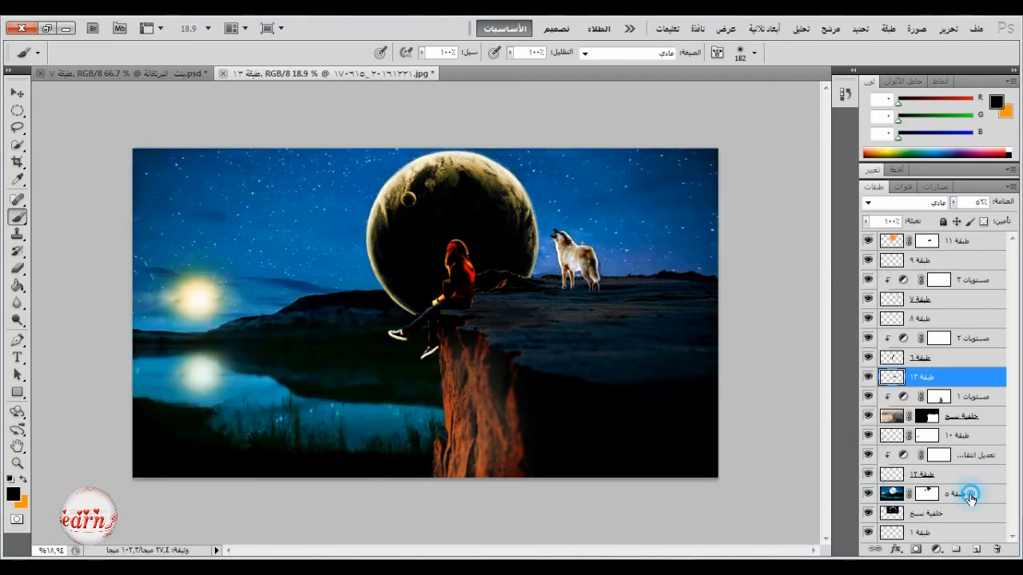
click(971, 494)
click(937, 550)
click(883, 318)
drag(872, 293, 894, 297)
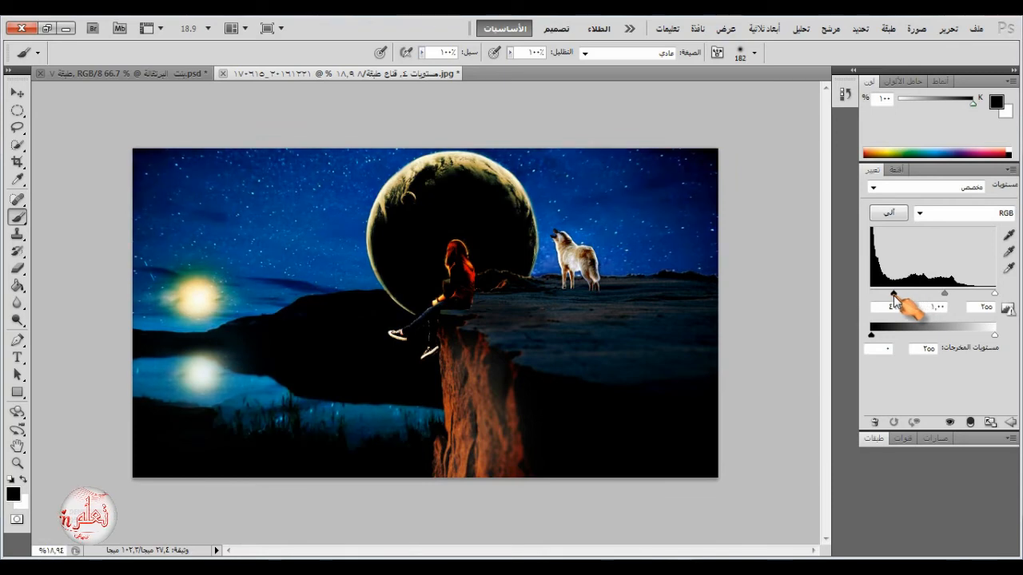
Hide the orange horizon glow layer that sits above the starry lake's Levels adjustment
click(873, 438)
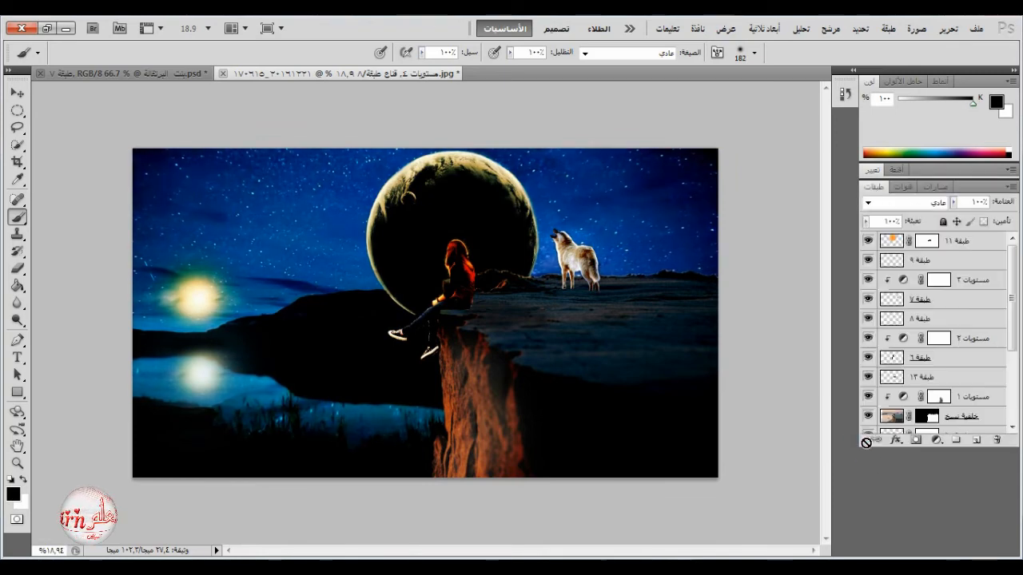
scroll(950, 410, down, 3)
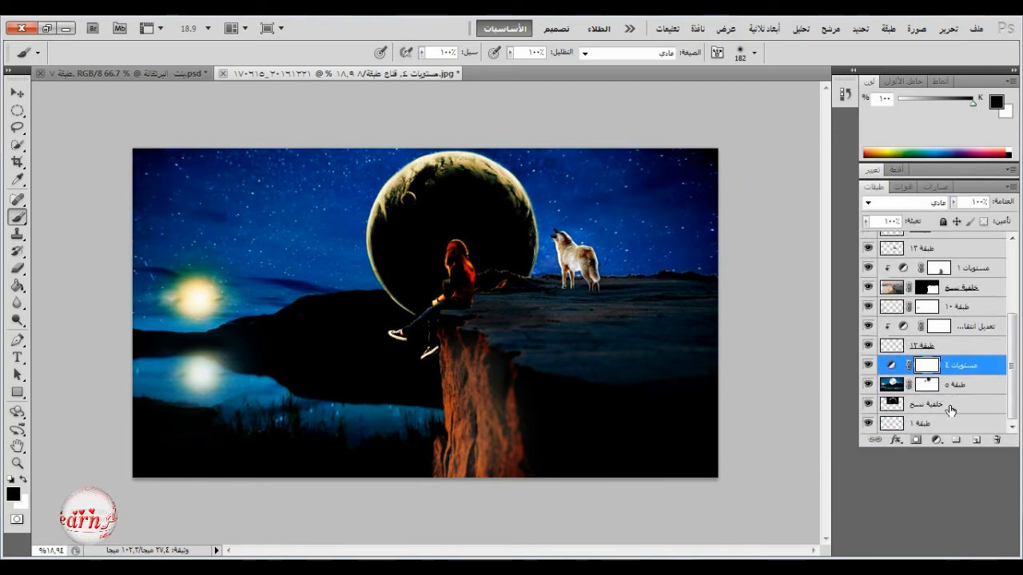
click(869, 407)
click(869, 407)
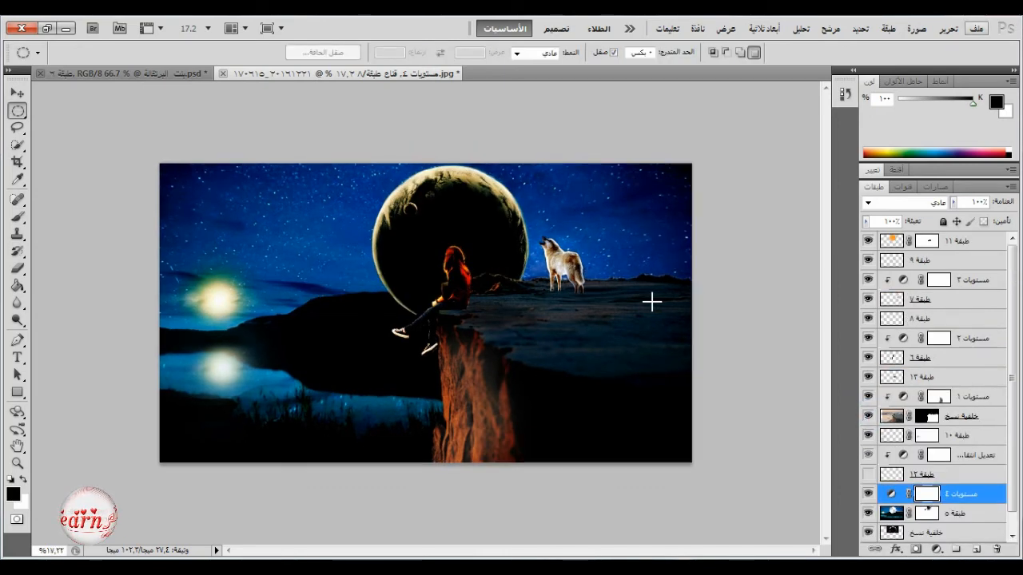
Stamp all visible layers into a new merged layer at the top of the layer stack
click(18, 93)
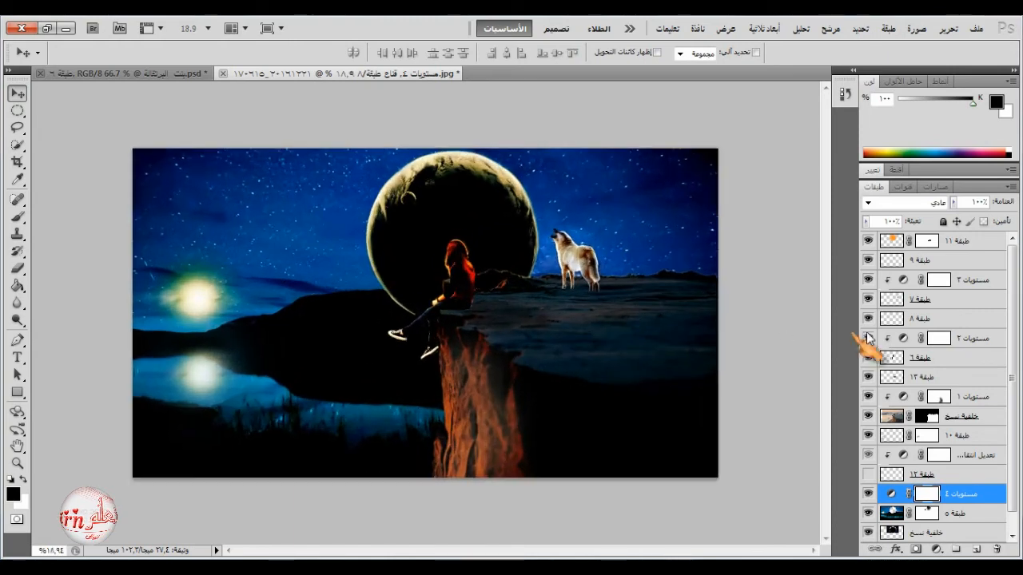
click(974, 248)
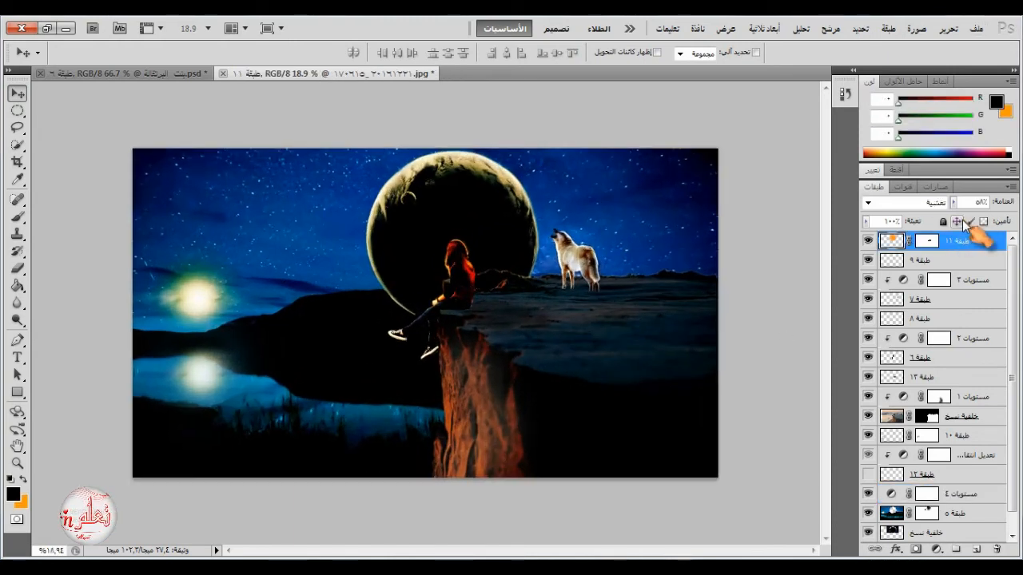
key(ctrl+shift+alt+e)
Clip a Hue/Saturation adjustment to the merged layer and colorize the whole scene with a green tint
click(937, 550)
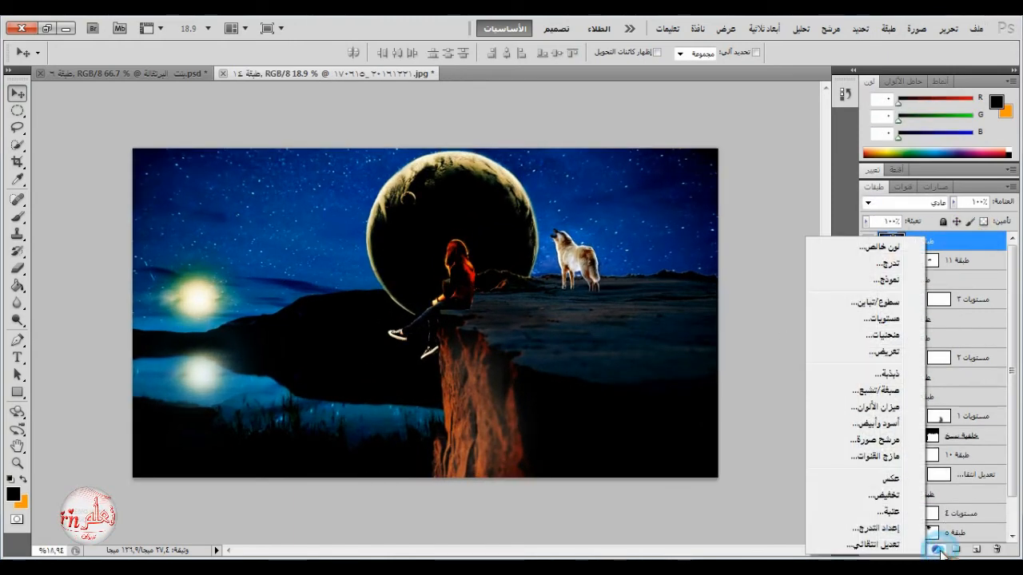
click(889, 391)
mouse_move(939, 253)
mouse_down()
mouse_move(902, 263)
mouse_move(983, 266)
mouse_move(957, 263)
mouse_move(952, 252)
mouse_move(906, 258)
mouse_move(947, 260)
mouse_up()
click(944, 366)
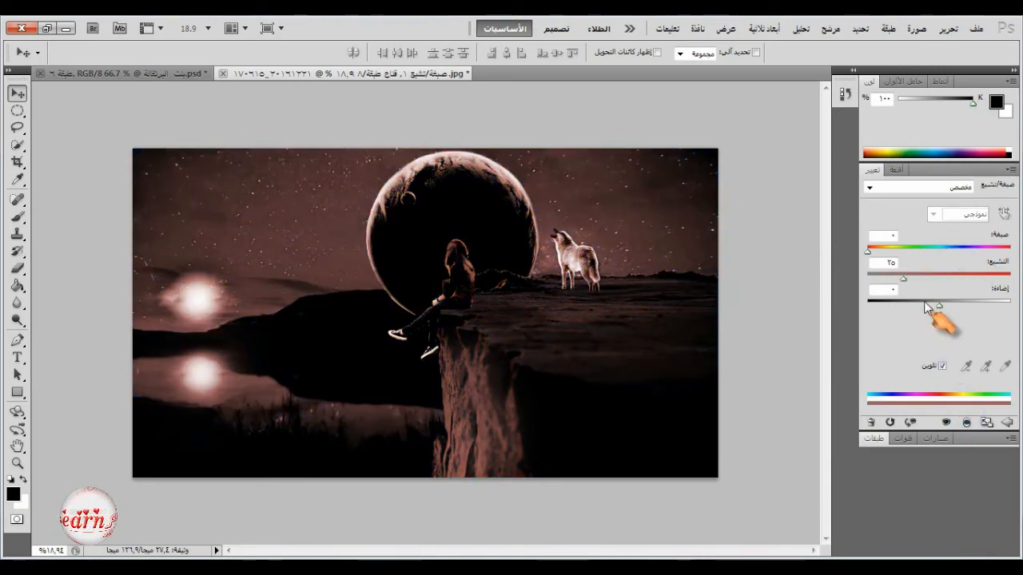
drag(869, 252, 863, 272)
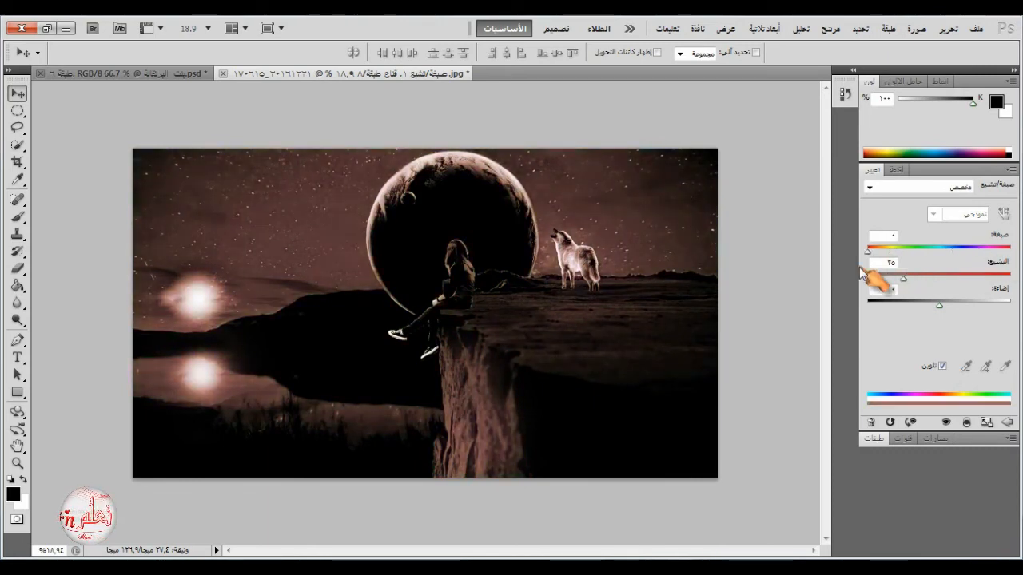
click(889, 422)
click(875, 439)
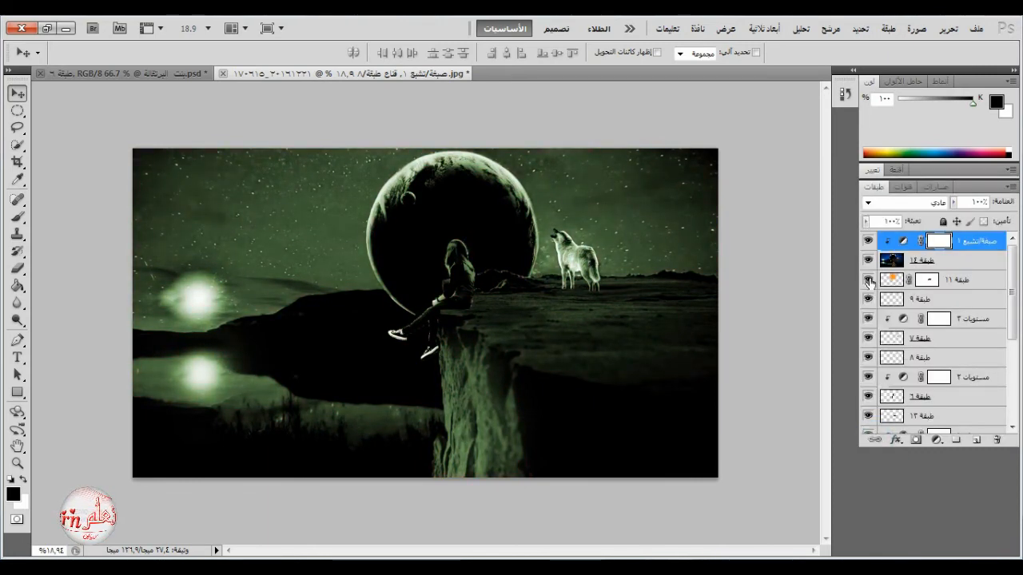
Compare the scene with and without the green tint, and hide both the Hue/Saturation adjustment and the merged layer
click(869, 240)
click(869, 240)
click(869, 241)
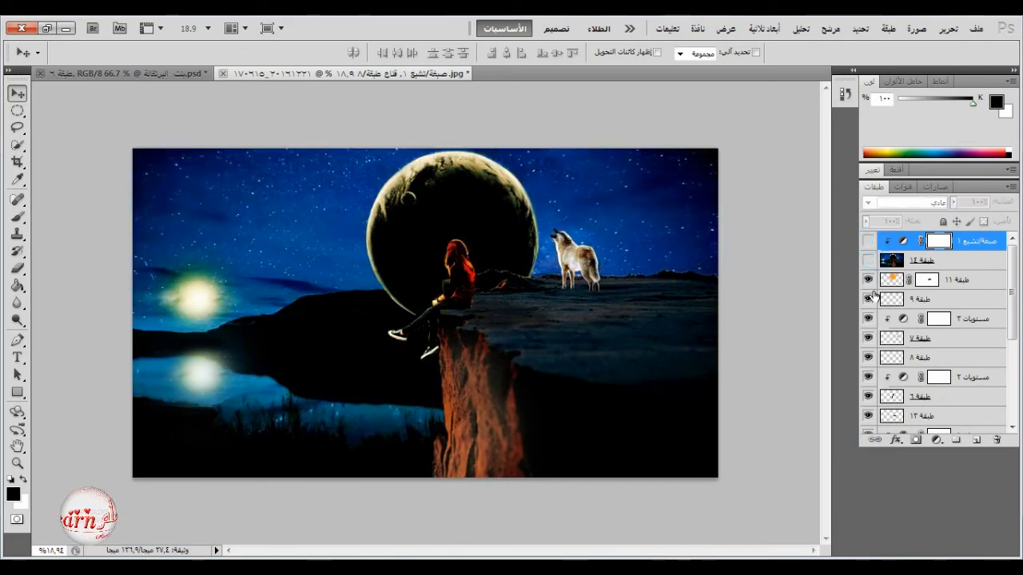
scroll(887, 348, down, 3)
scroll(887, 348, up, 1)
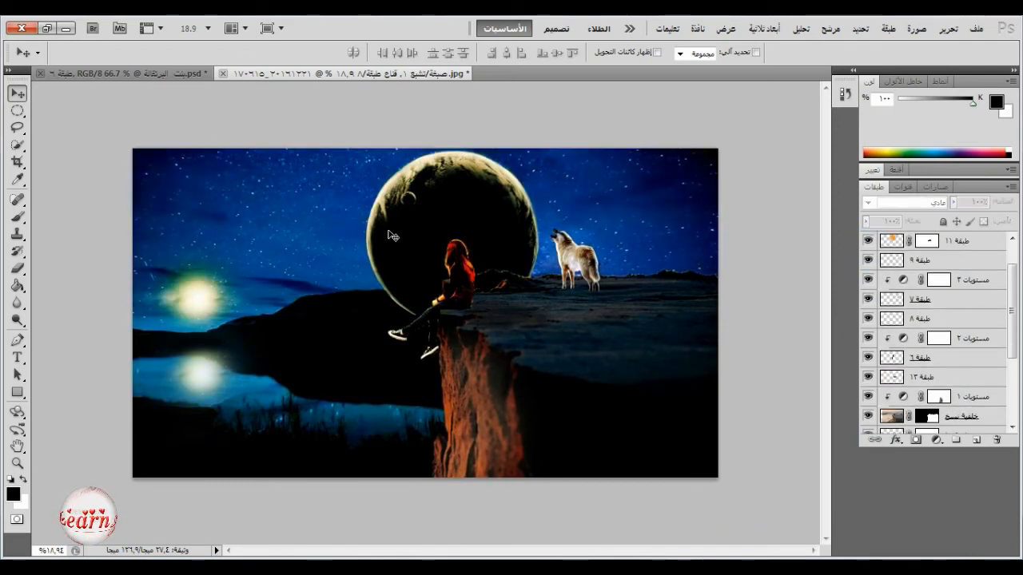
Switch to the YouTube video in Chrome, subscribe to the تعلم Learn channel and save the option to receive all its notifications
click(71, 32)
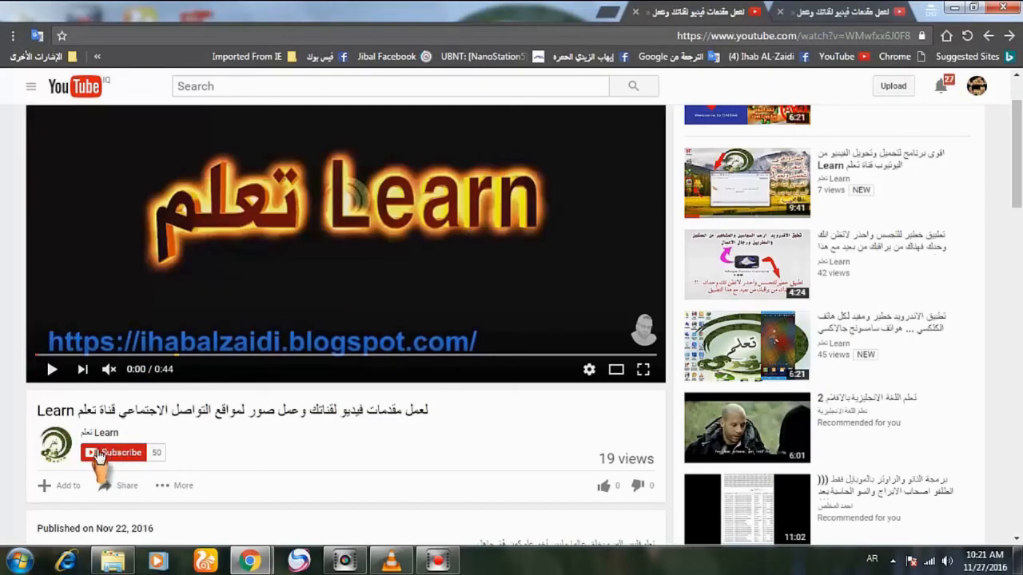
click(116, 456)
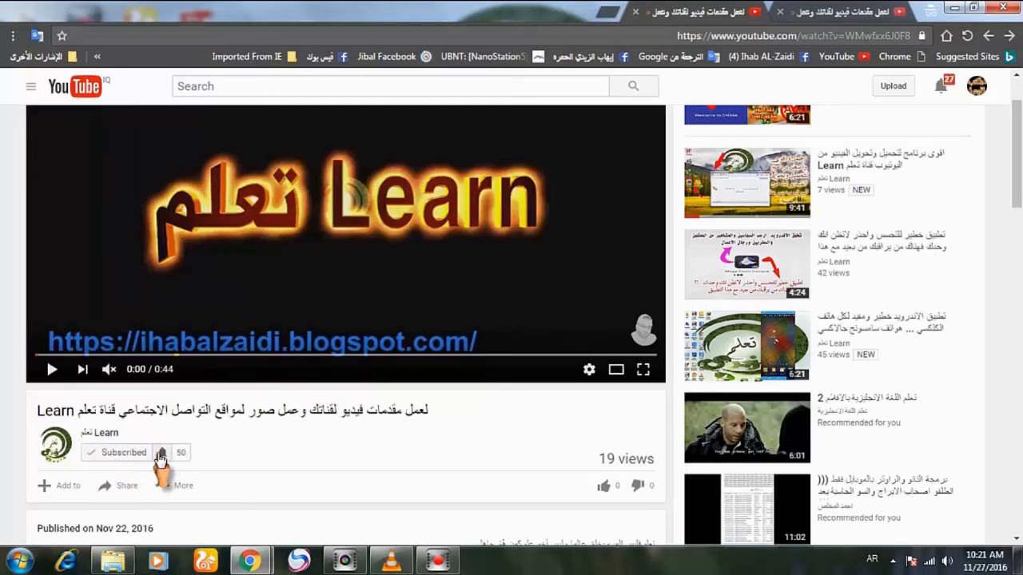
click(163, 452)
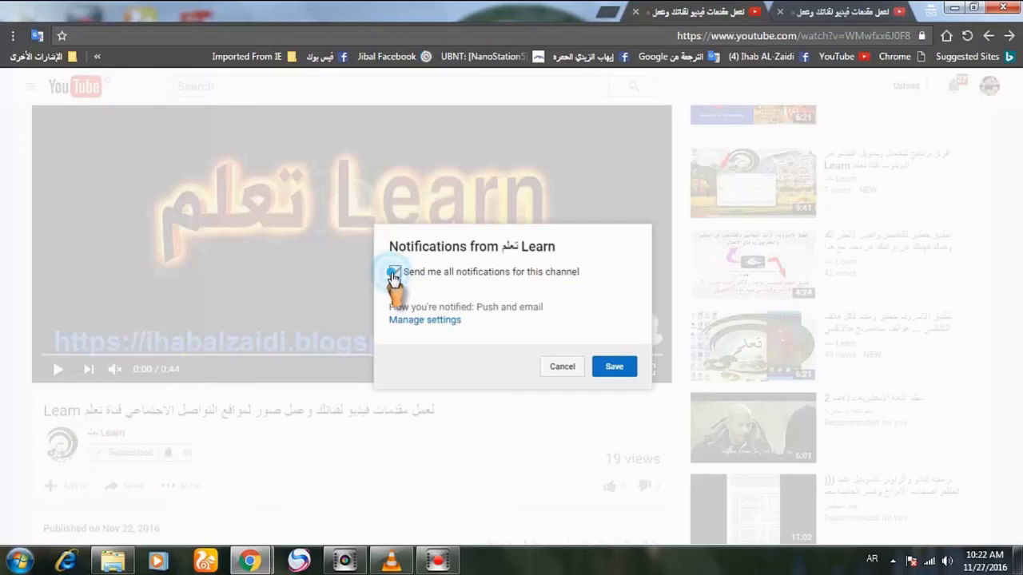
click(614, 370)
Like the تعلم Learn channel's video on YouTube
scroll(456, 399, down, 1)
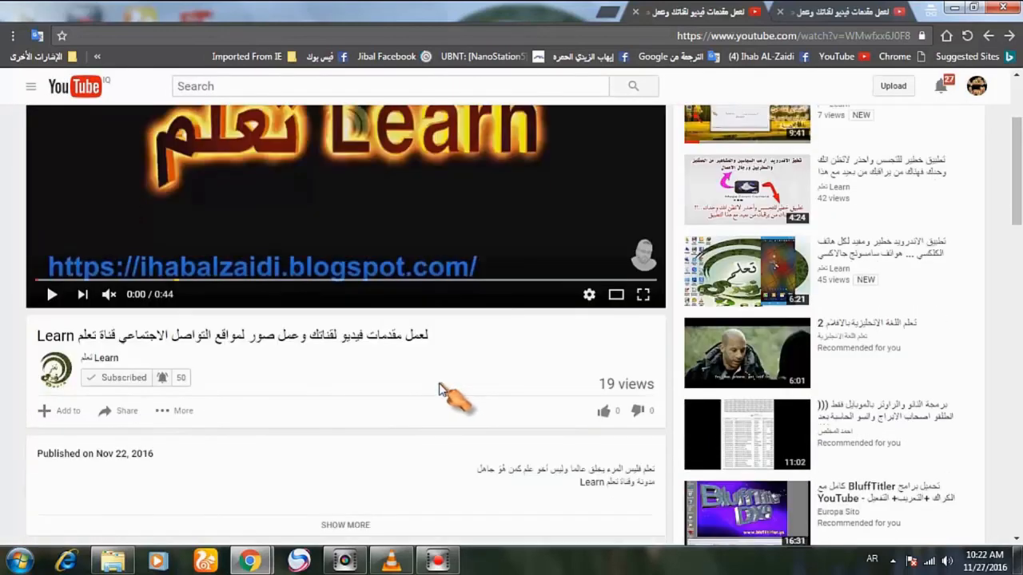
scroll(479, 372, down, 1)
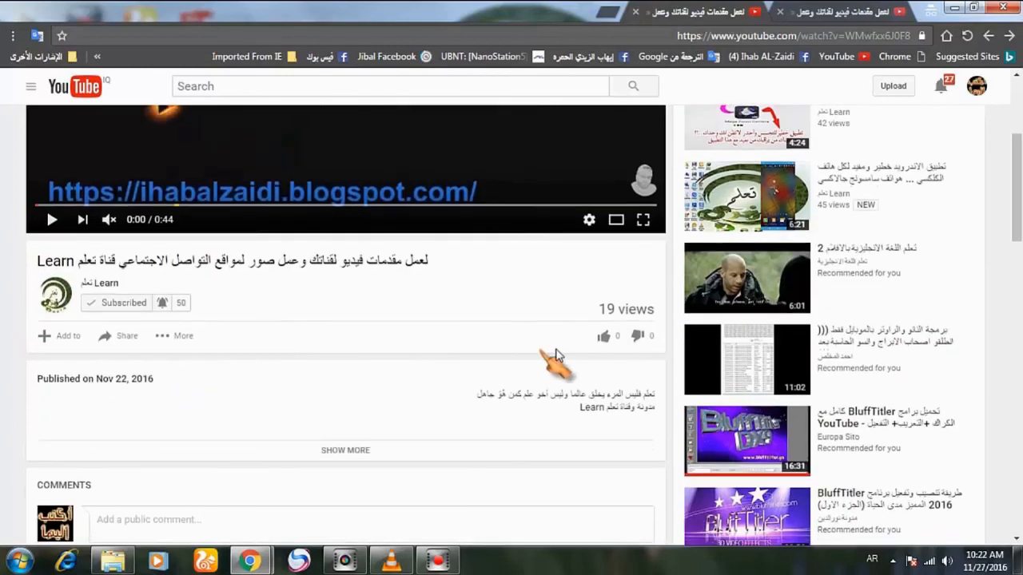
click(604, 337)
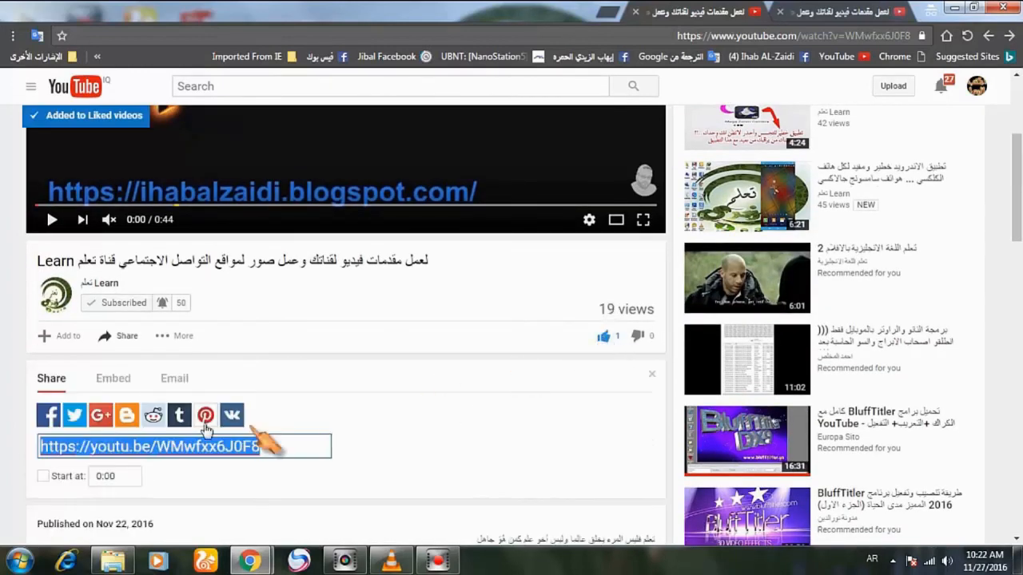